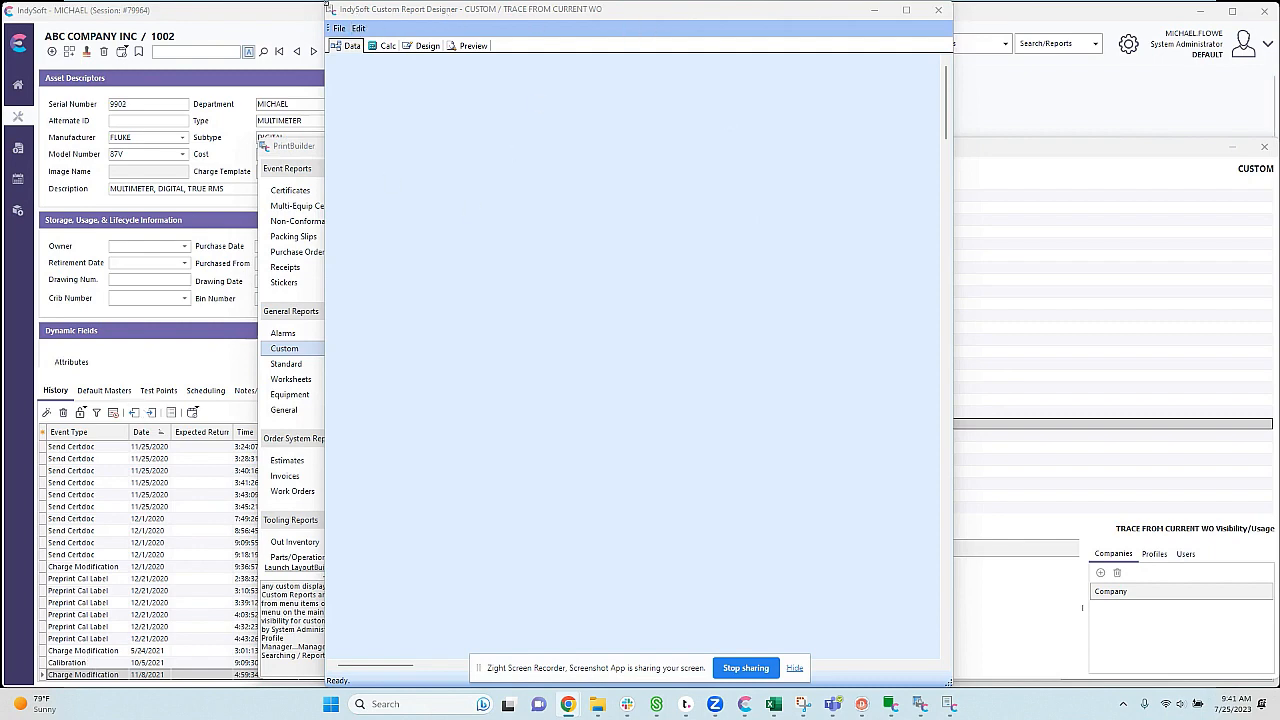
Step: Maximize the report designer window and start a new data query for the report with the Query Designer
click(421, 47)
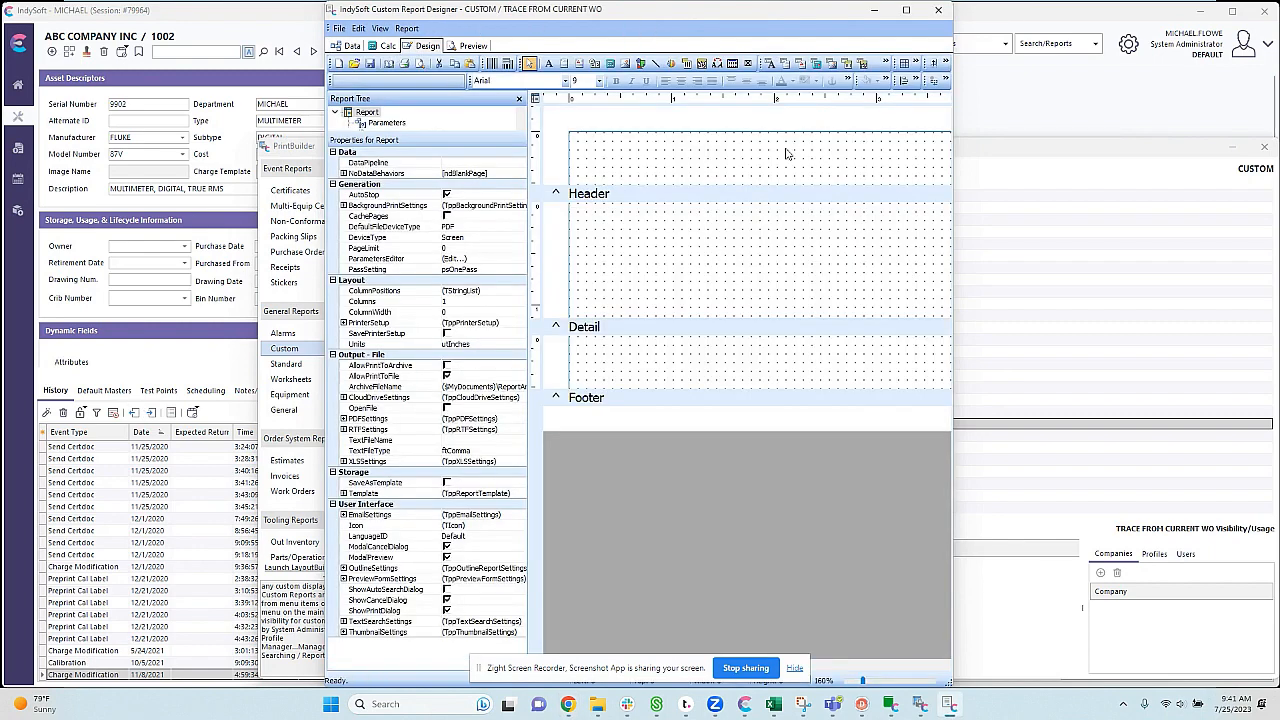
click(345, 47)
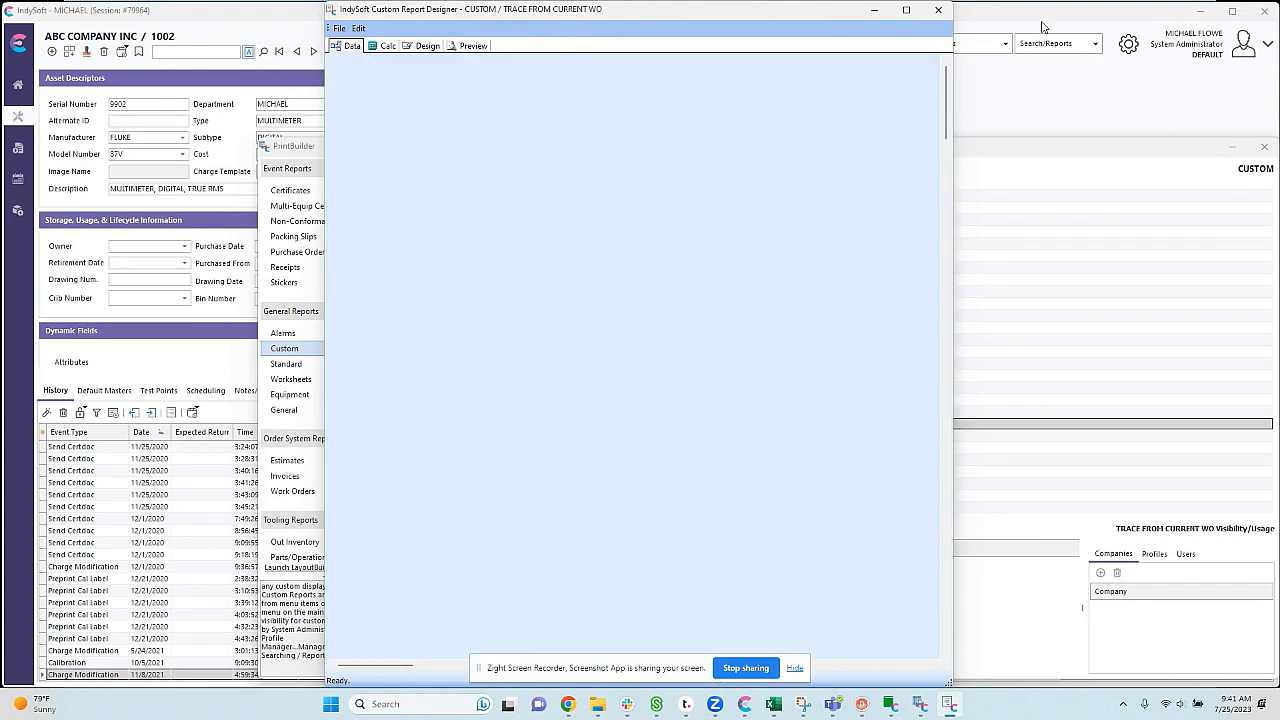
click(907, 11)
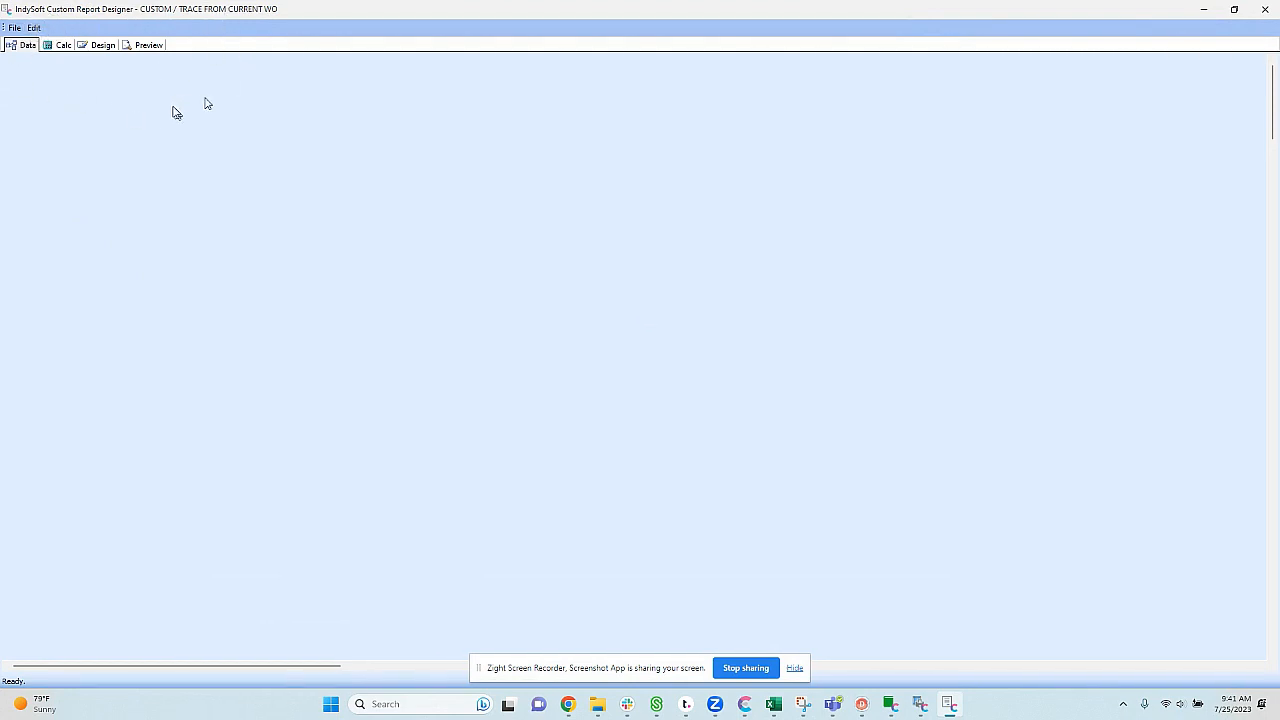
click(15, 28)
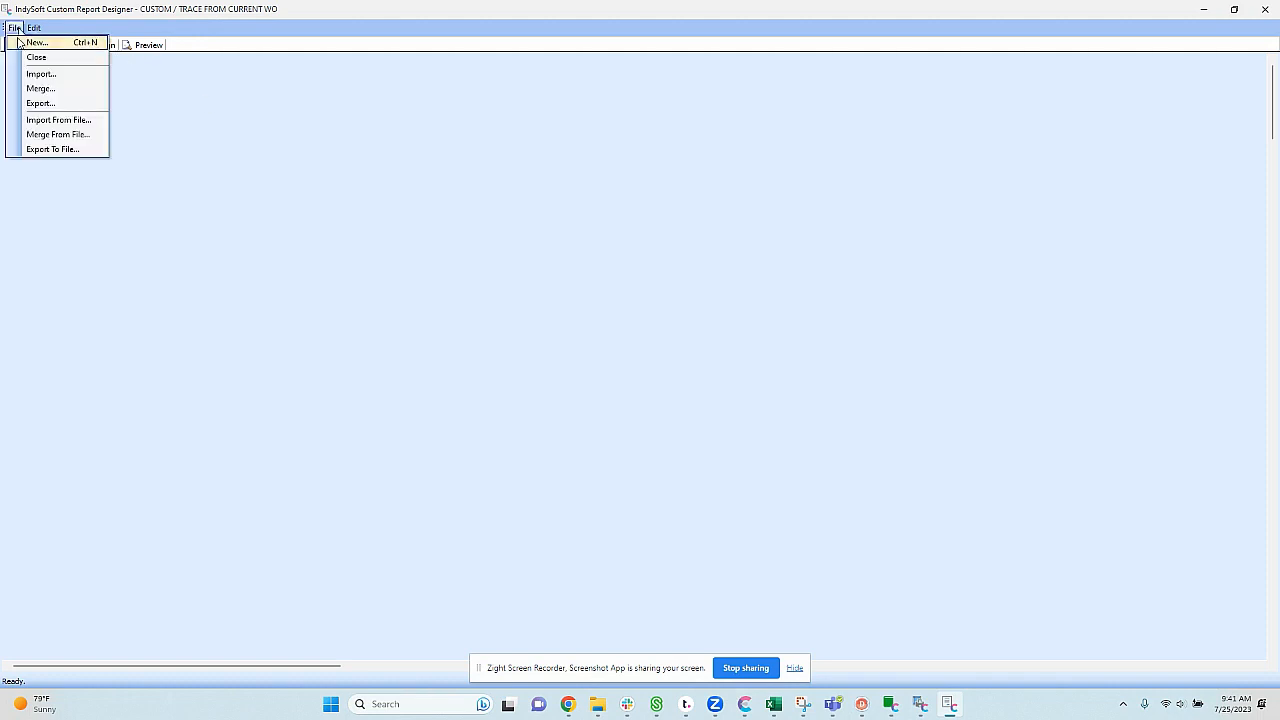
click(36, 42)
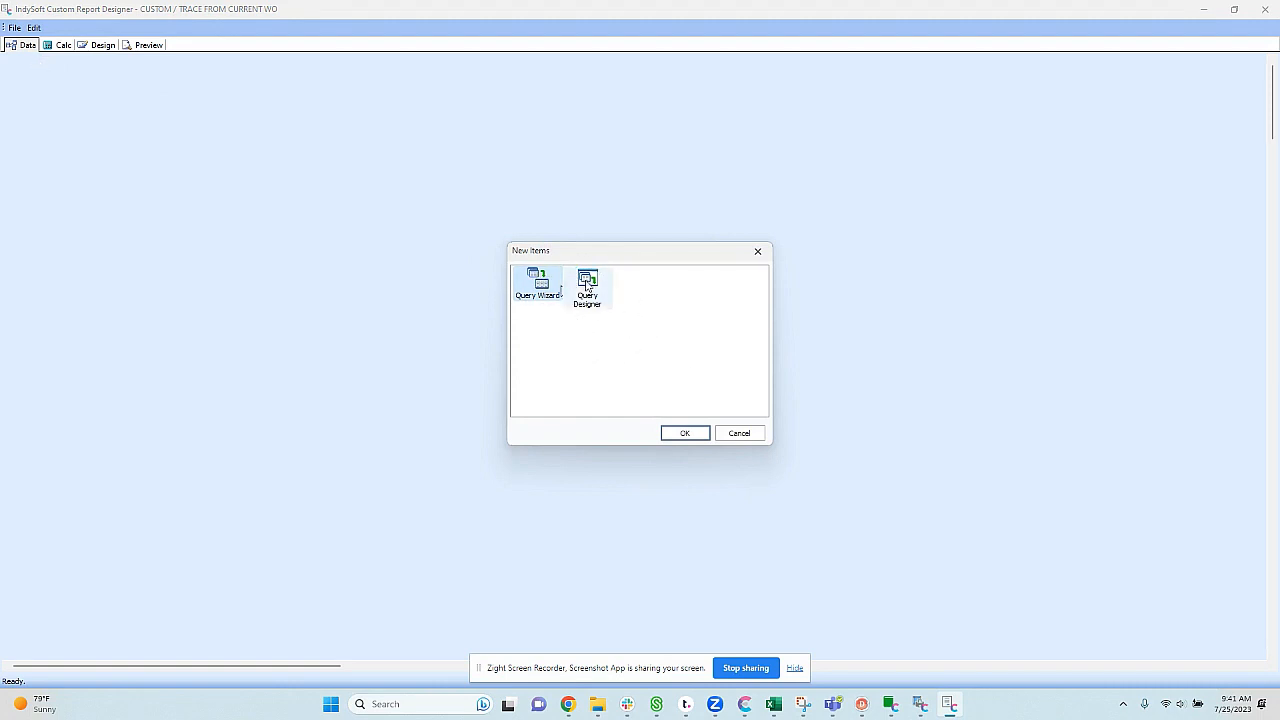
click(588, 288)
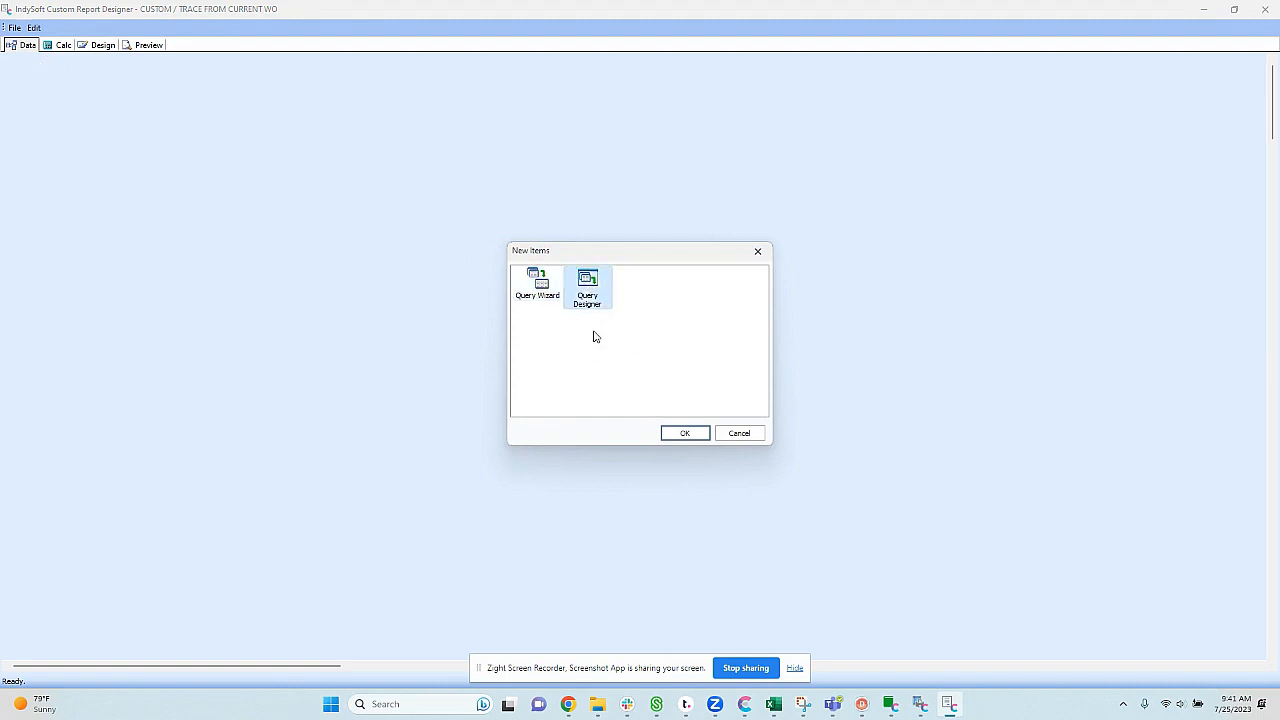
click(694, 434)
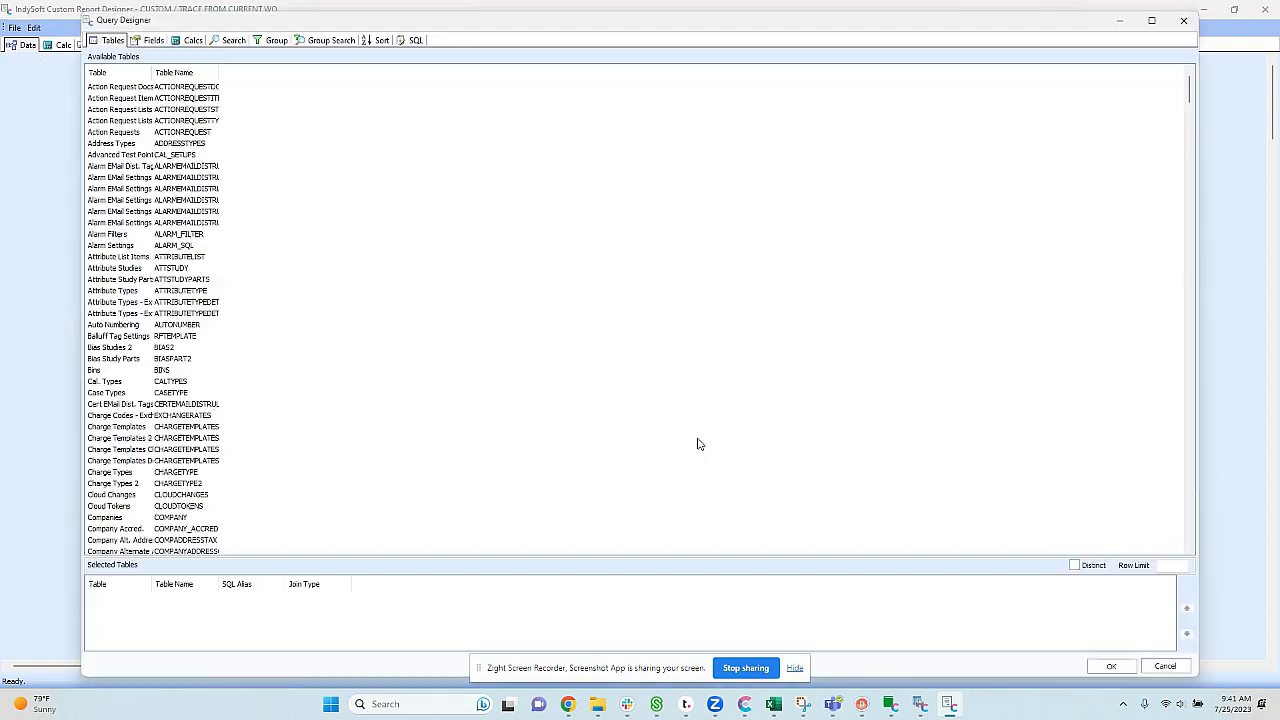
Step: Widen the Table column of the available tables and add the Events - Masters (TRACE2) table to the query
click(137, 258)
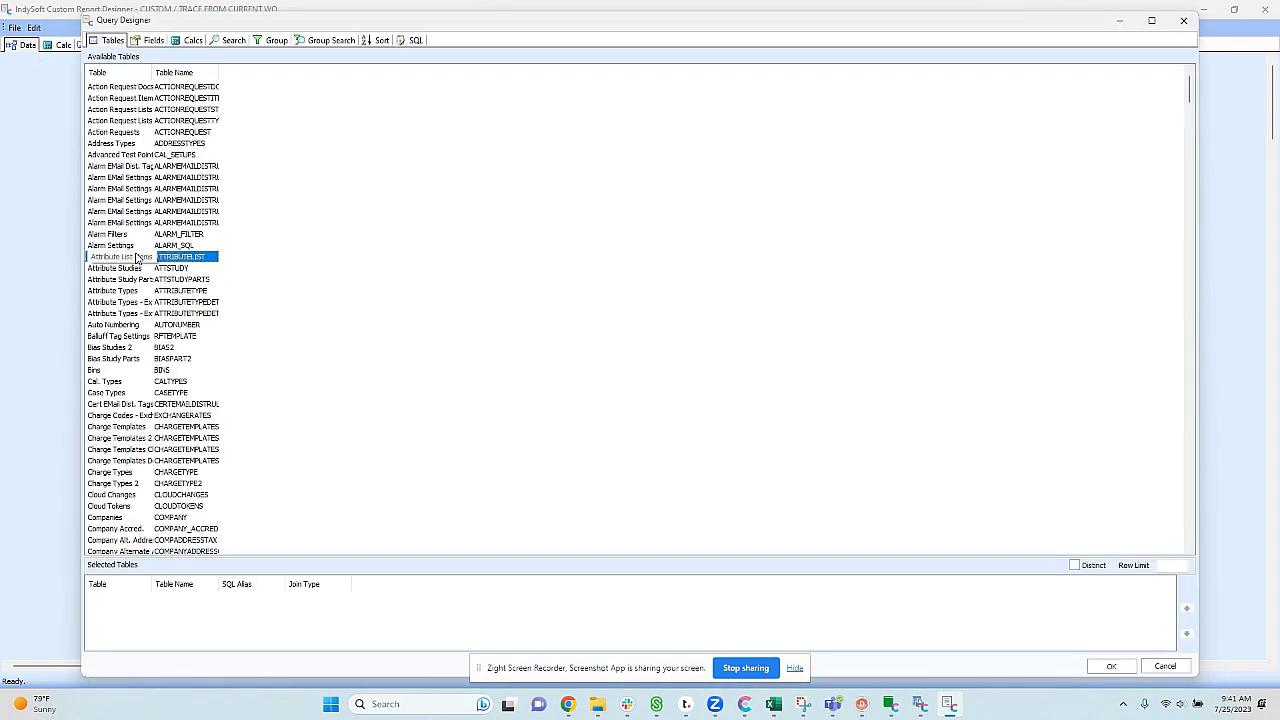
scroll(137, 258, down, 20)
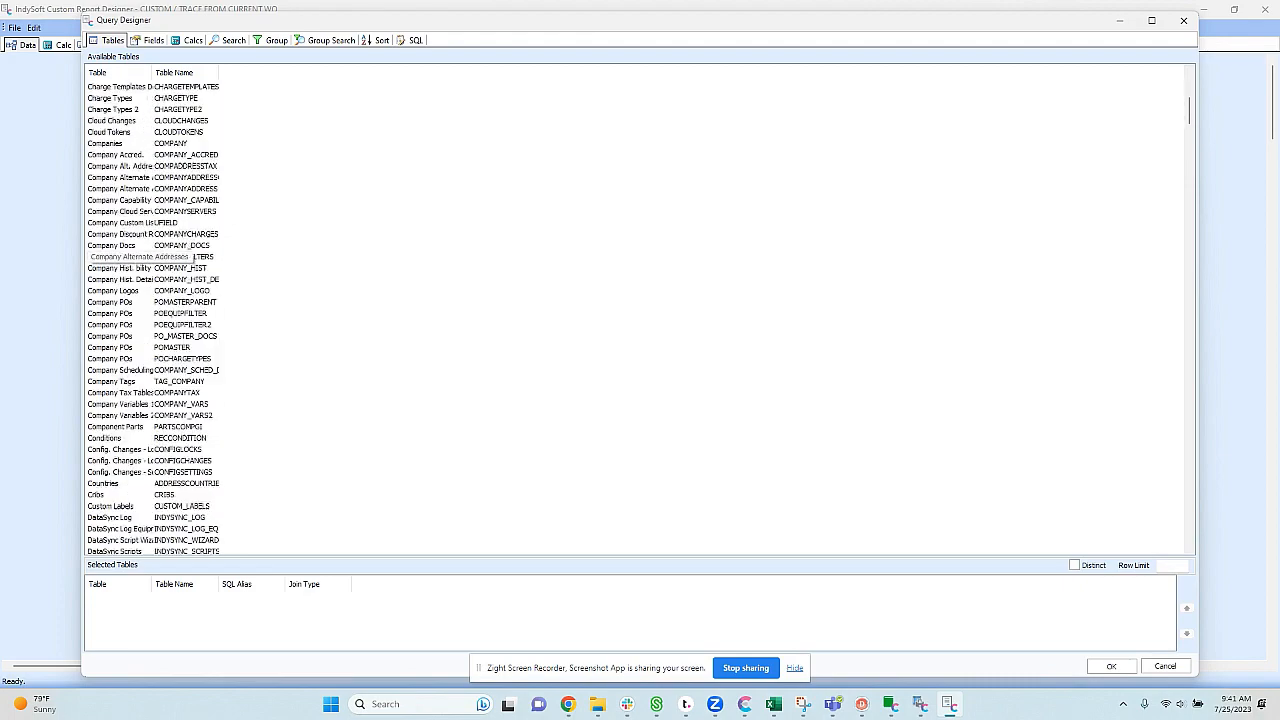
scroll(137, 258, down, 20)
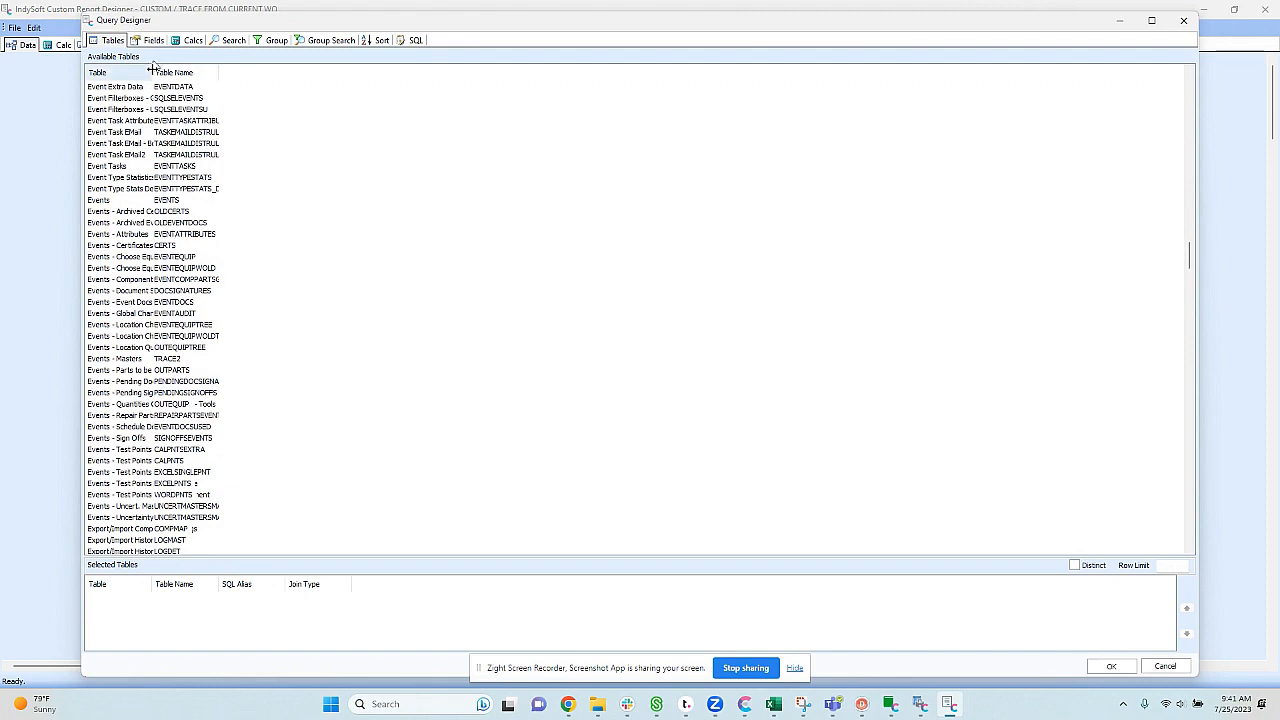
drag(152, 72, 532, 75)
click(251, 359)
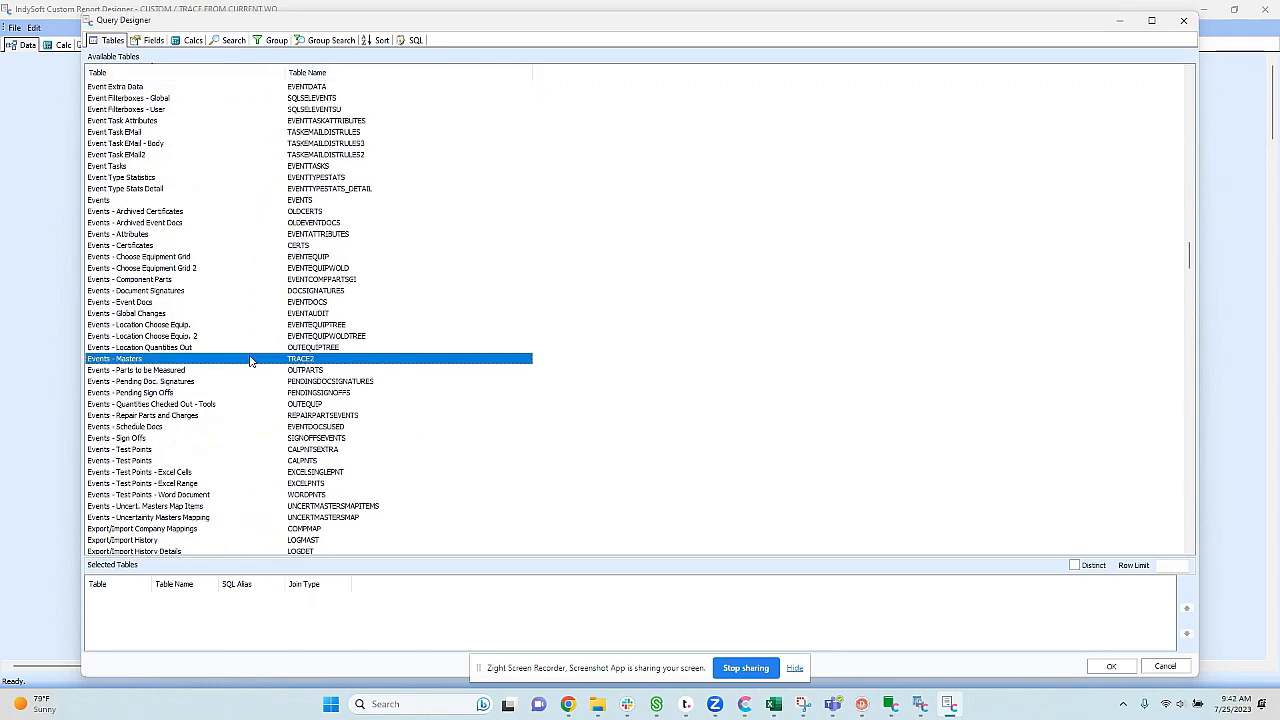
drag(250, 361, 272, 365)
double_click(272, 362)
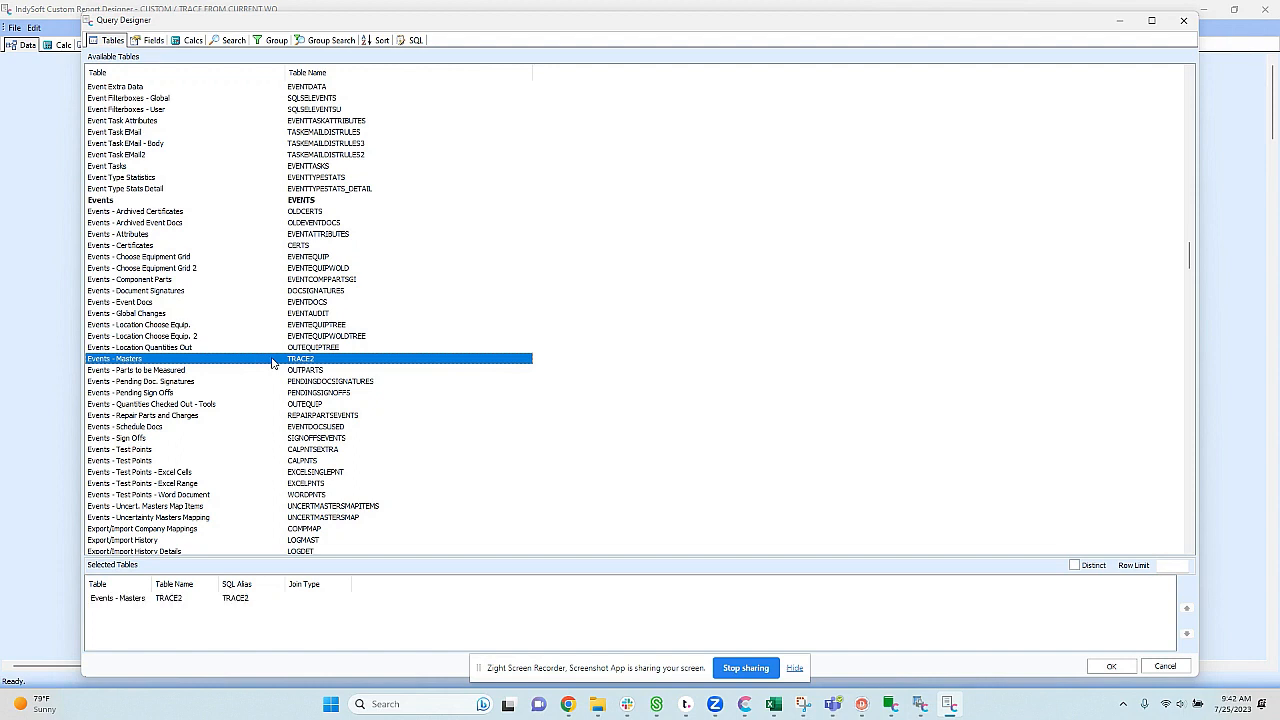
Step: Add the Events (EVENTS) table to the query with a left outer join
click(136, 204)
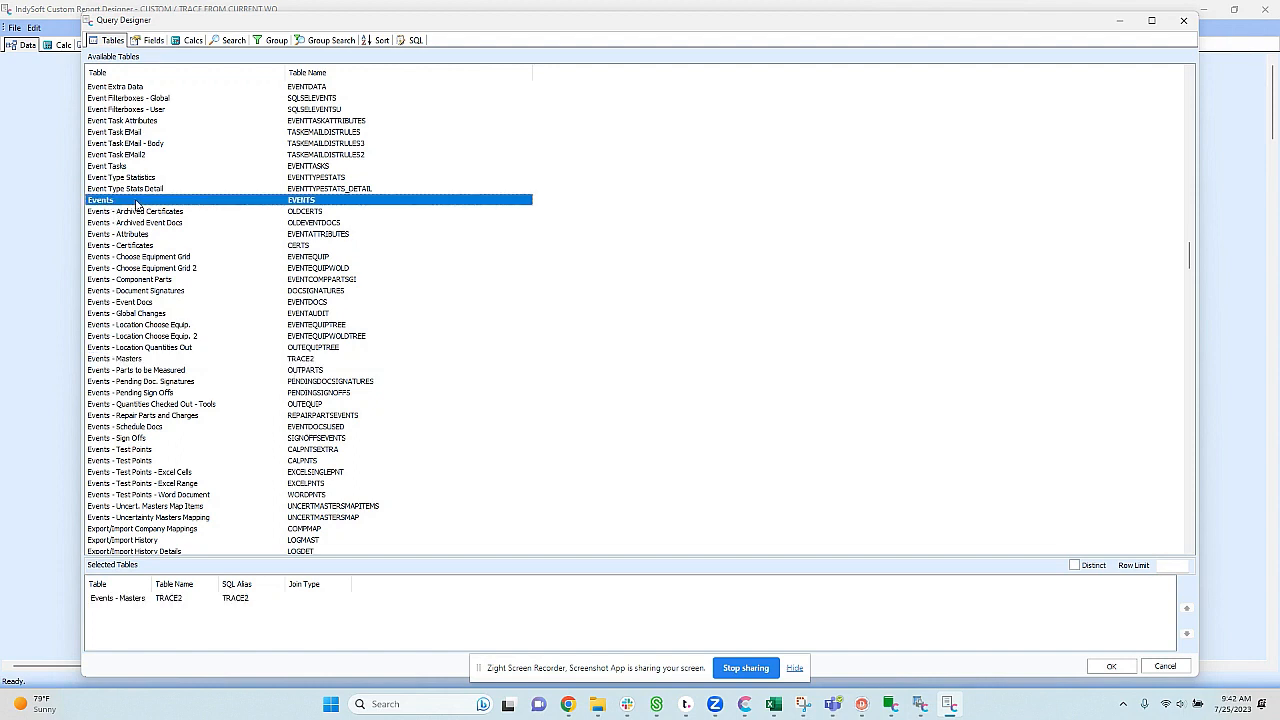
click(193, 260)
click(176, 359)
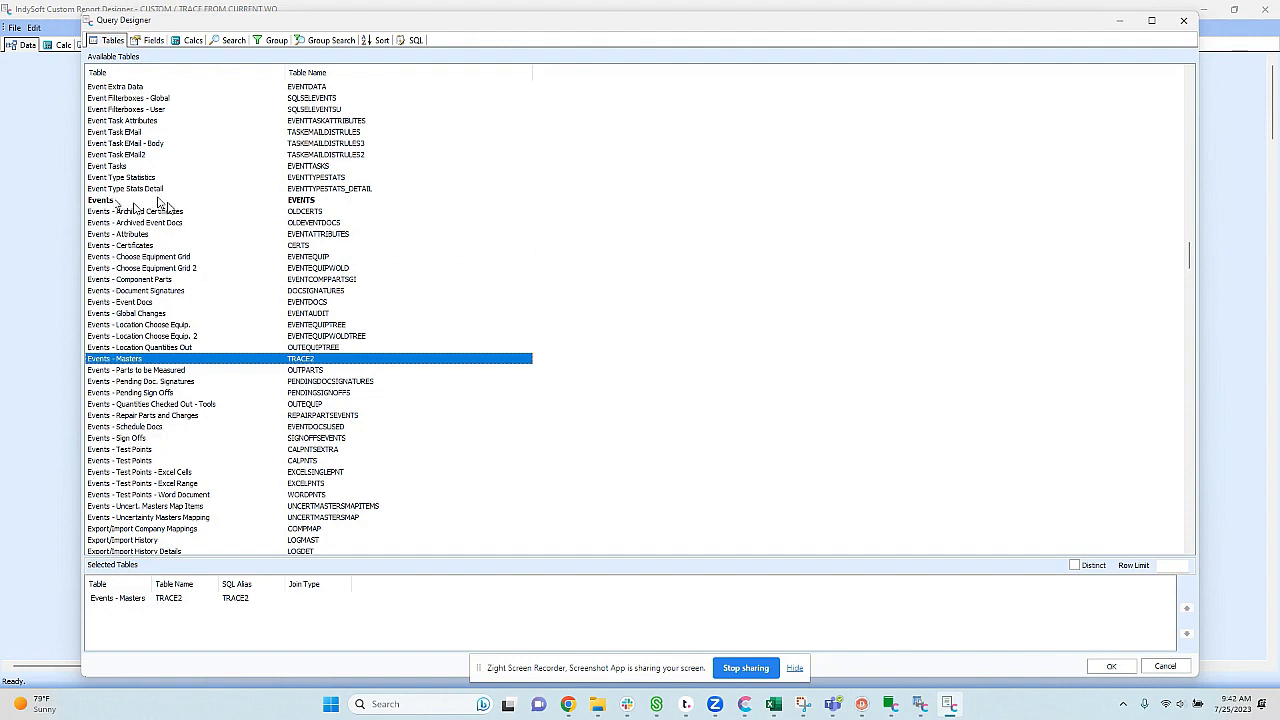
double_click(223, 201)
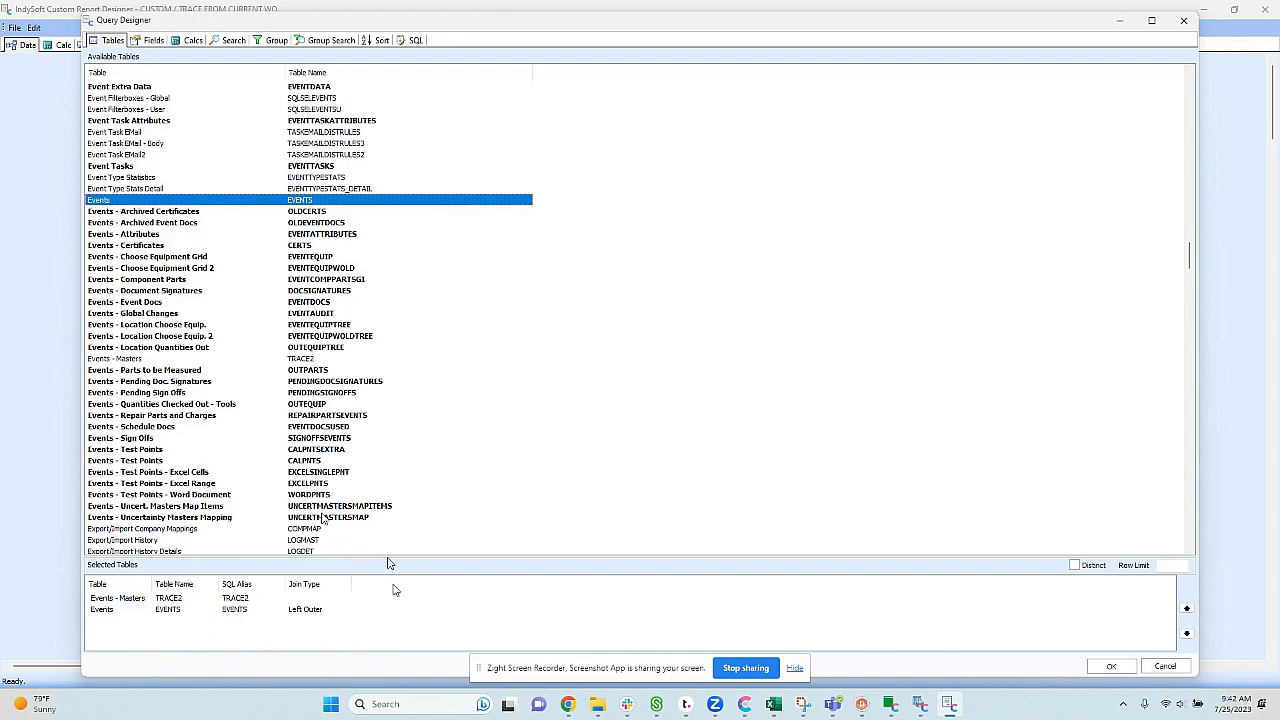
Step: Add the Equipment (GAGES) table with an inner join to Events, keeping only Company and I.D. as joined fields
scroll(175, 324, down, 3)
scroll(167, 300, up, 6)
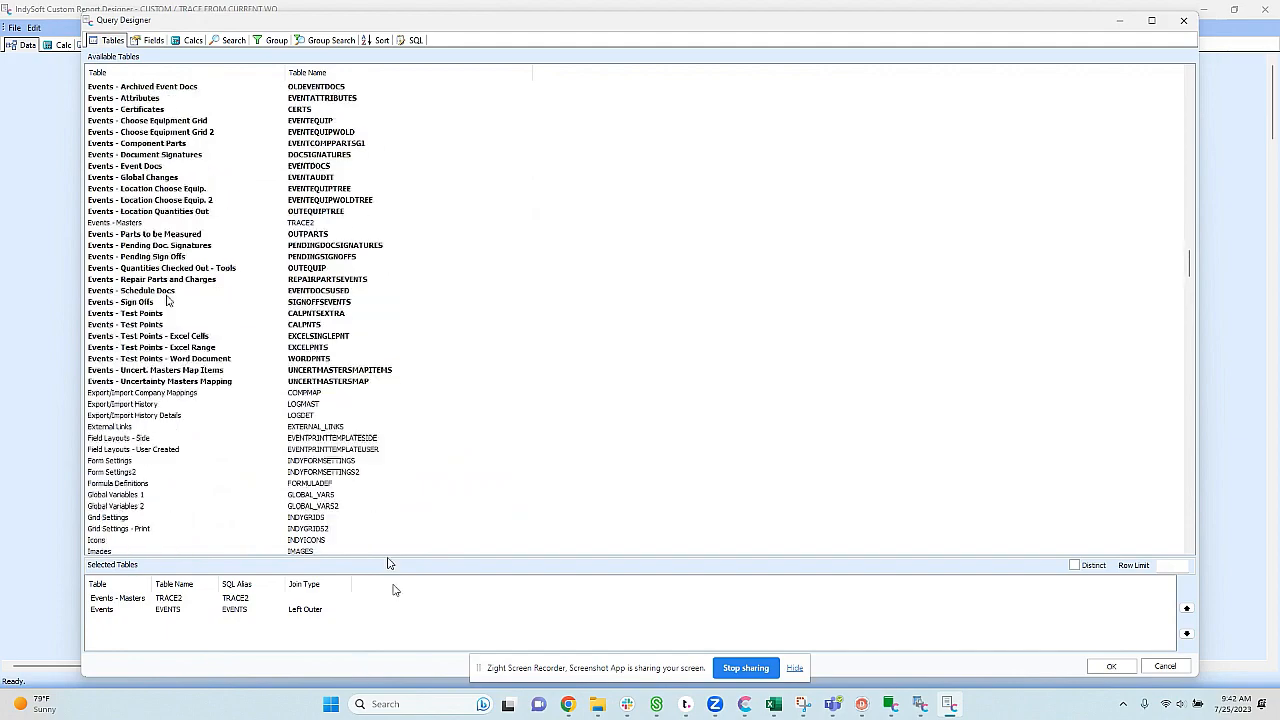
scroll(167, 300, up, 20)
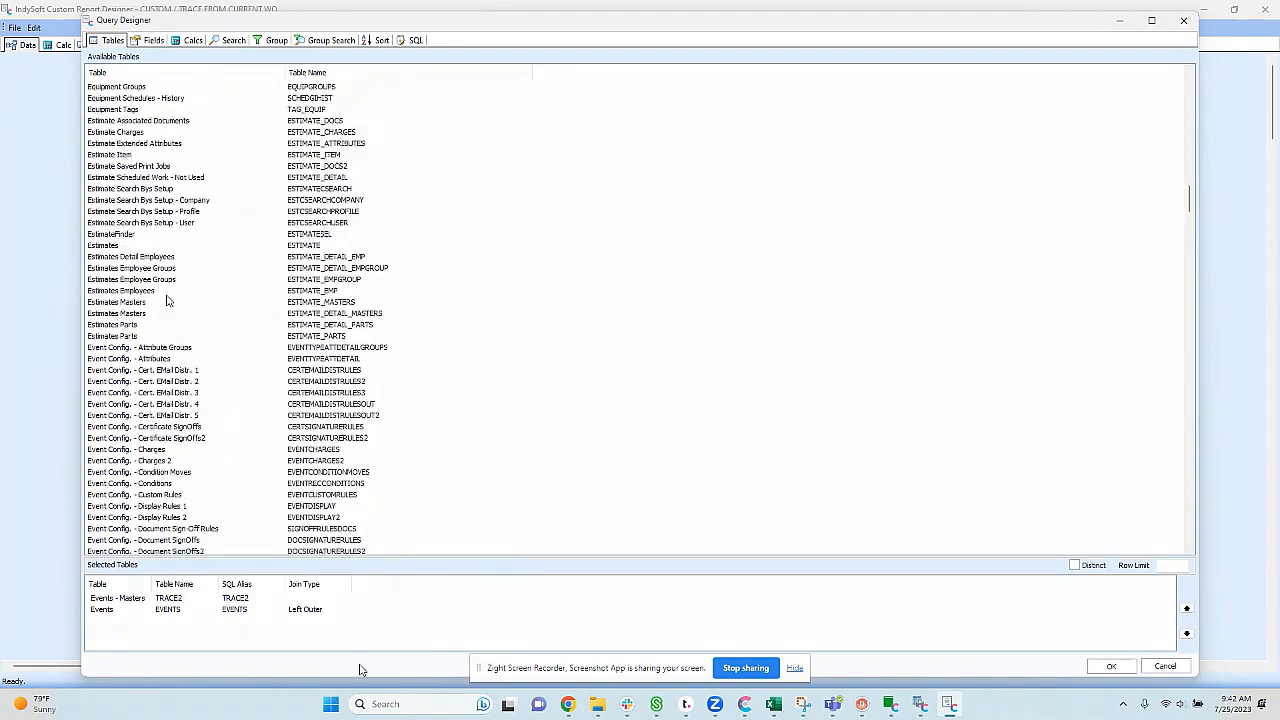
scroll(225, 430, up, 13)
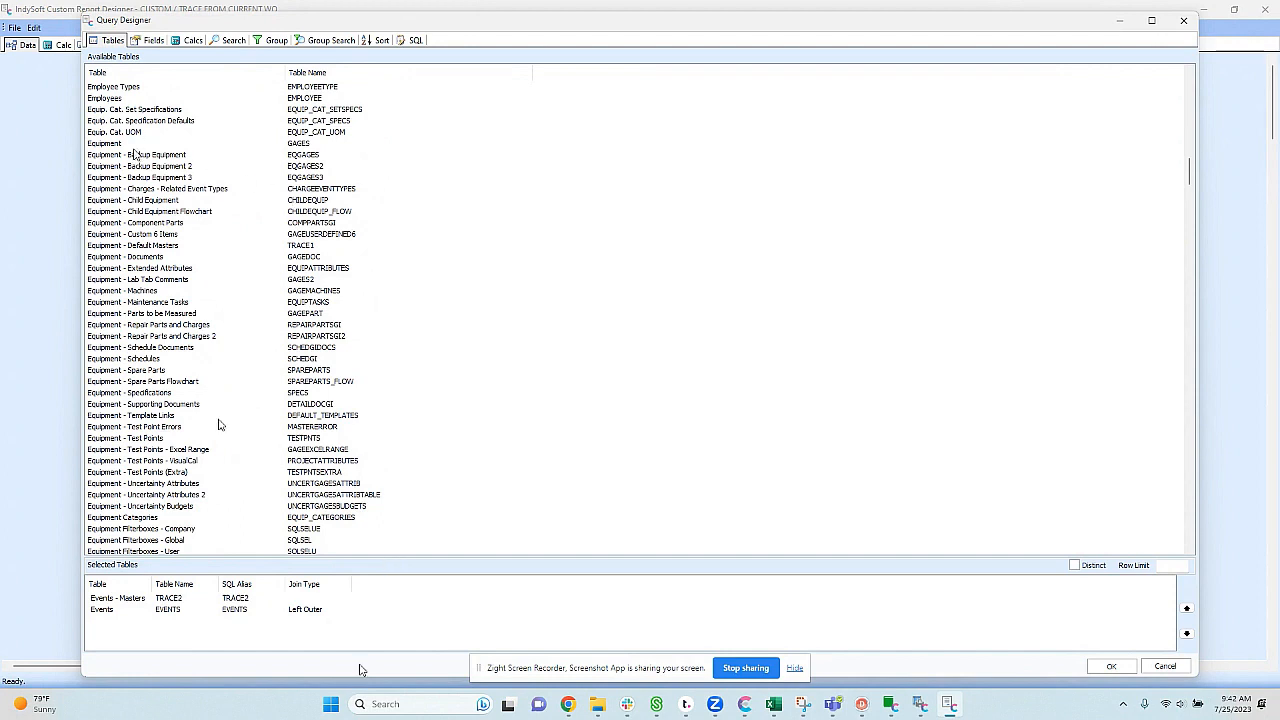
double_click(147, 146)
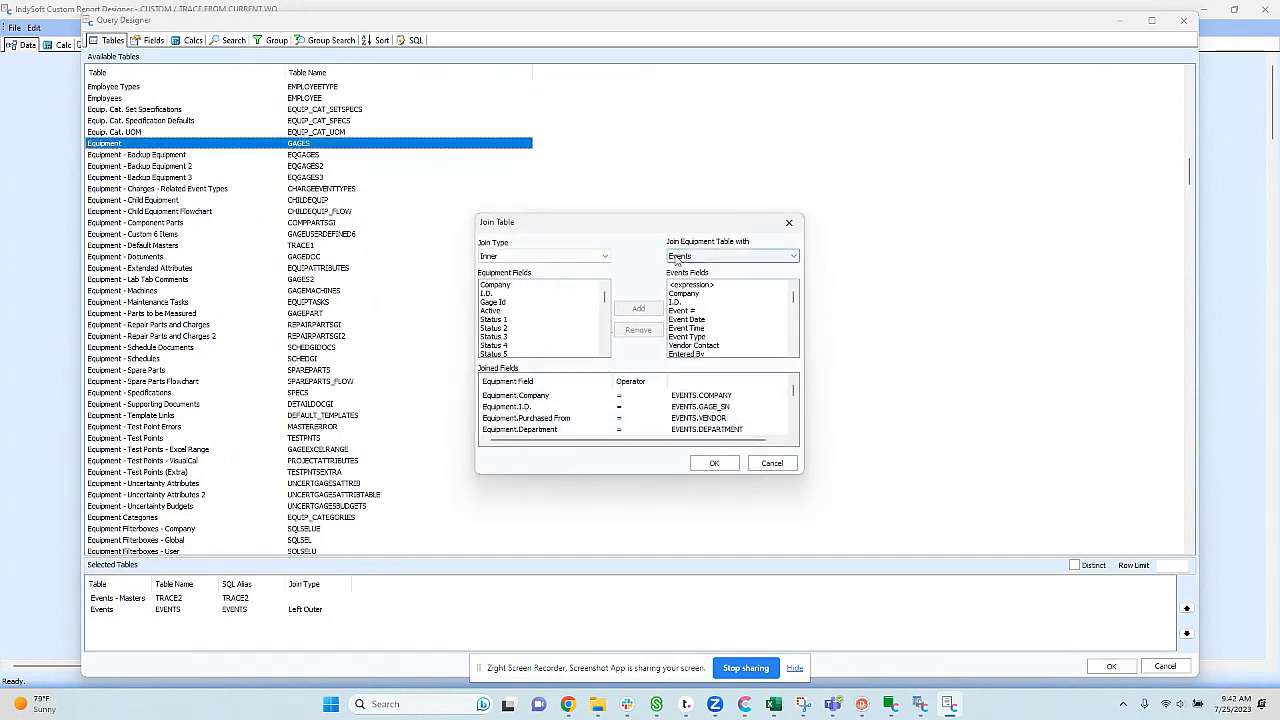
click(795, 257)
click(795, 257)
scroll(549, 418, down, 5)
shift+click(554, 420)
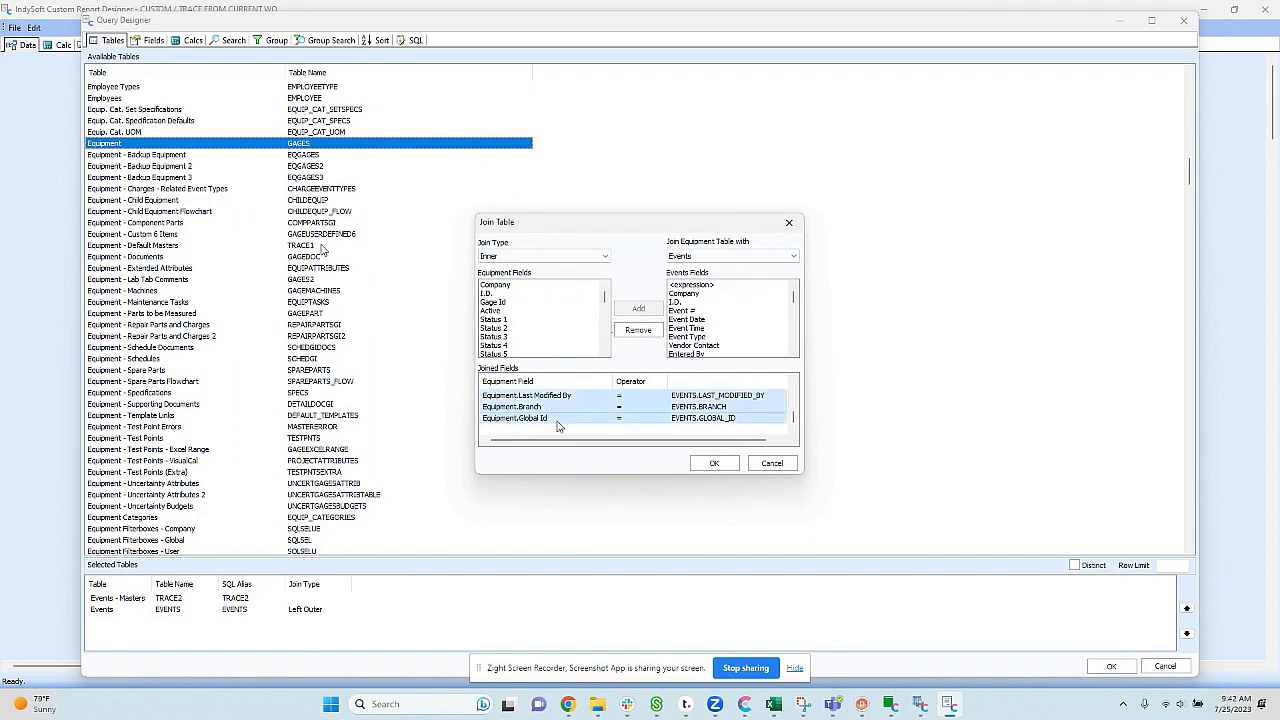
click(652, 331)
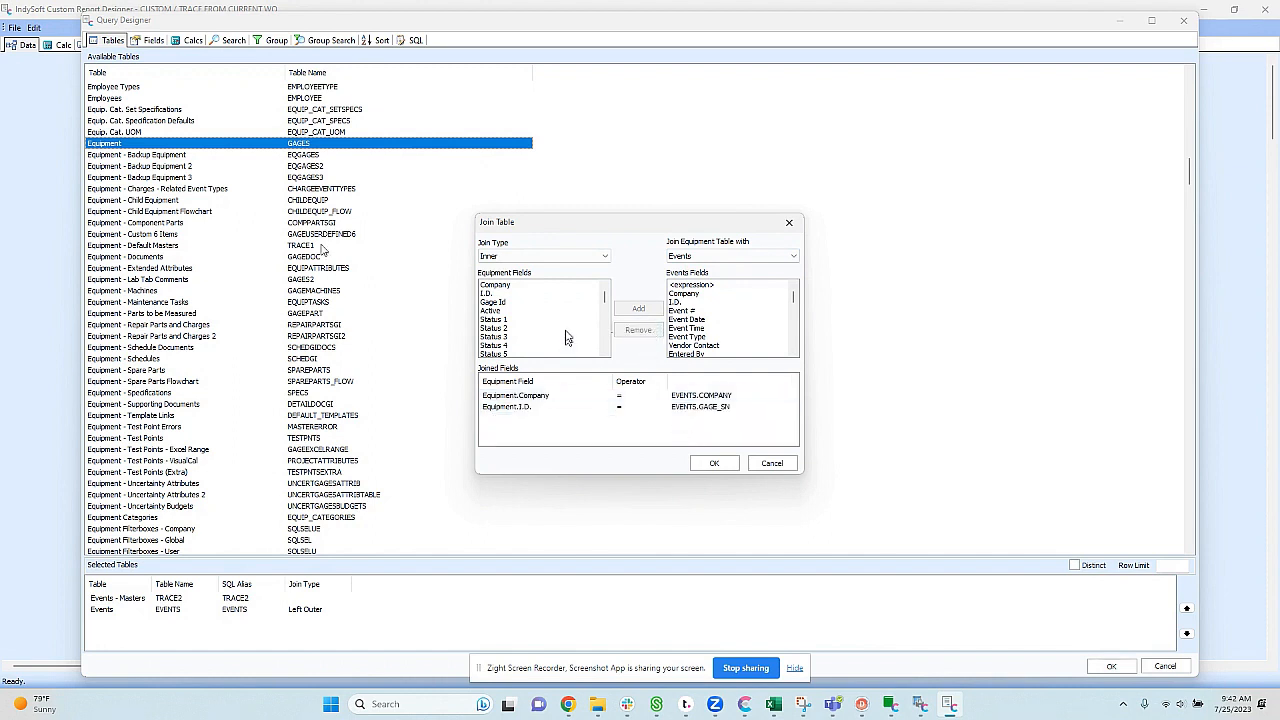
click(718, 464)
Step: Add the Equipment table a second time, inner-joined to Events - Masters with Company = Trace Company and I.D. = Trace I.D
double_click(145, 147)
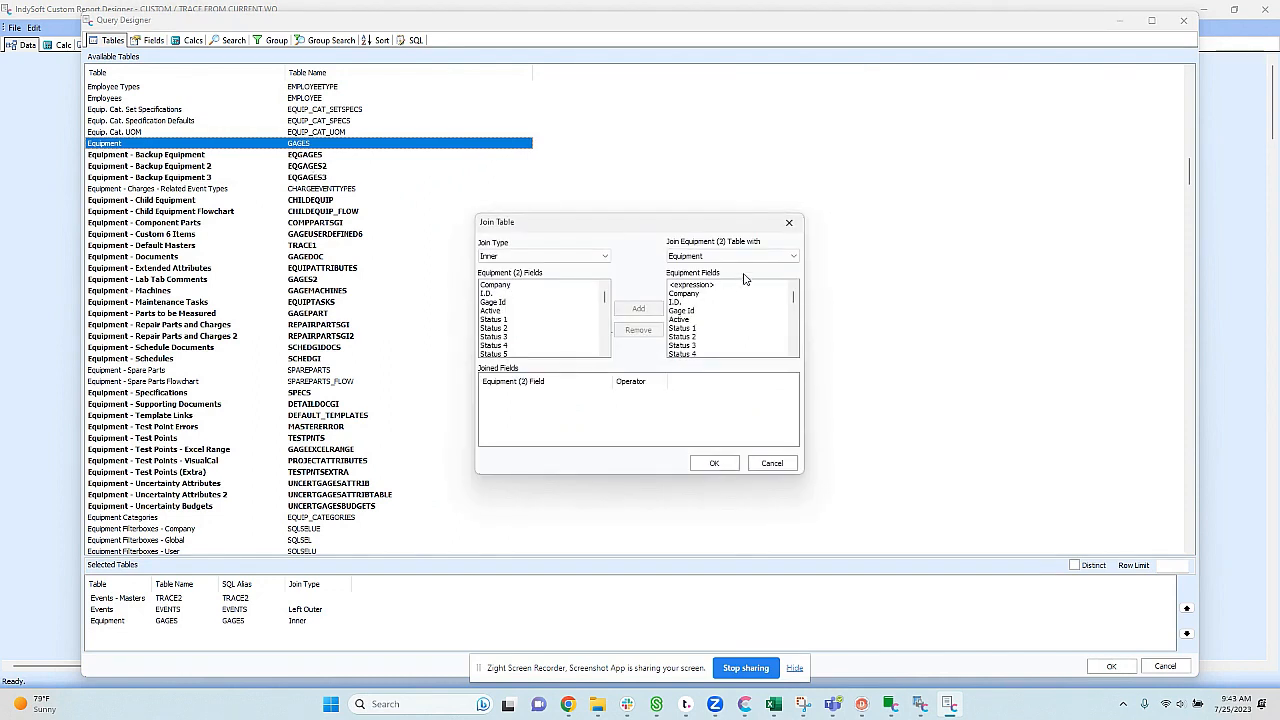
click(737, 257)
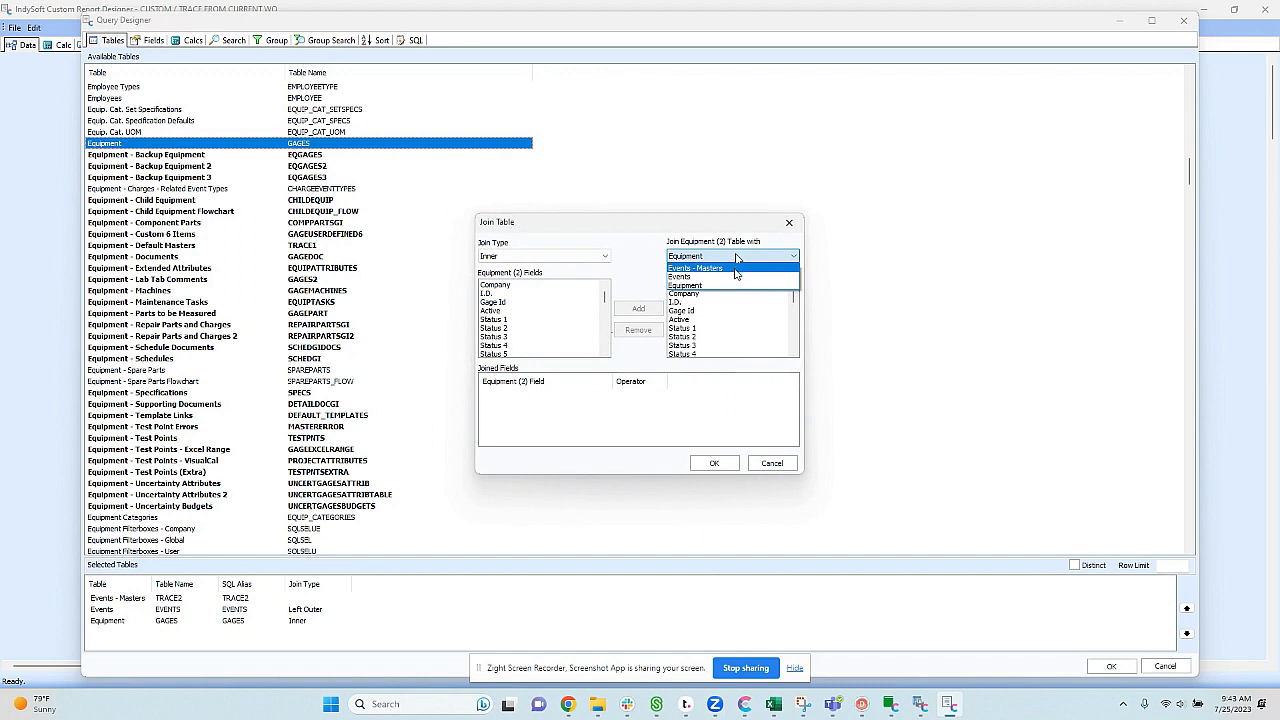
click(737, 268)
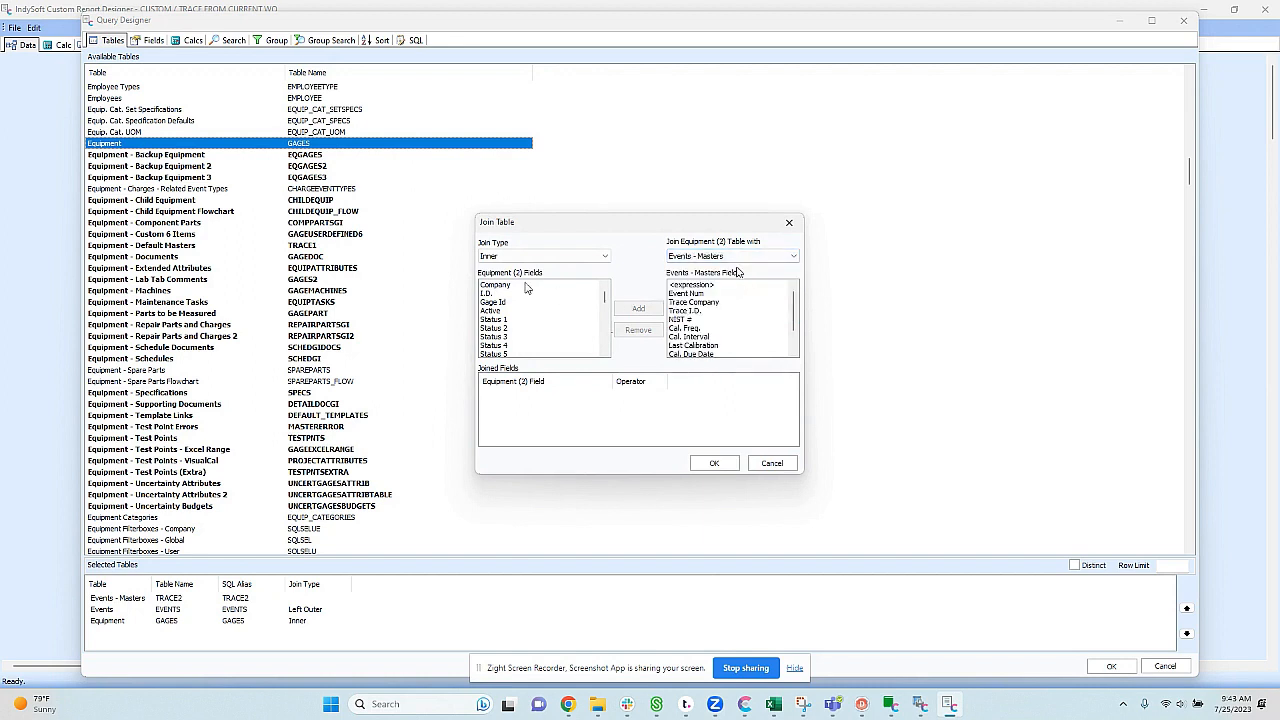
click(699, 303)
click(645, 311)
click(535, 293)
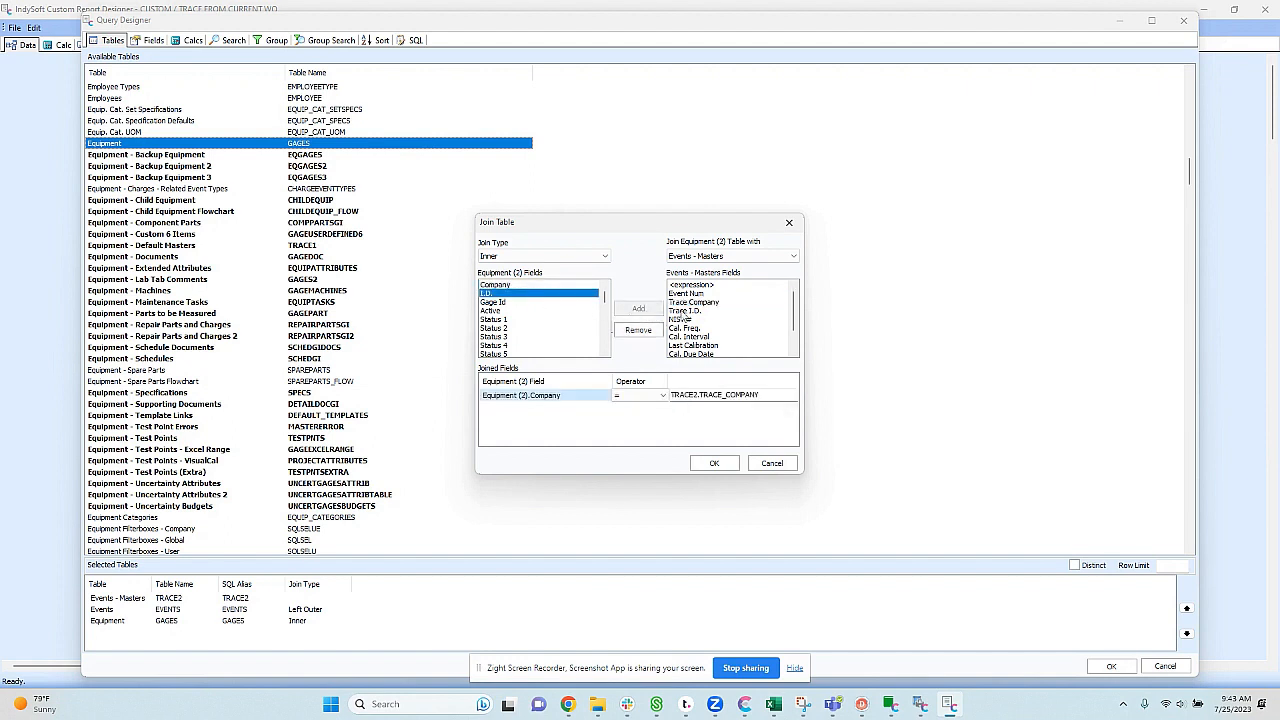
click(688, 311)
click(638, 308)
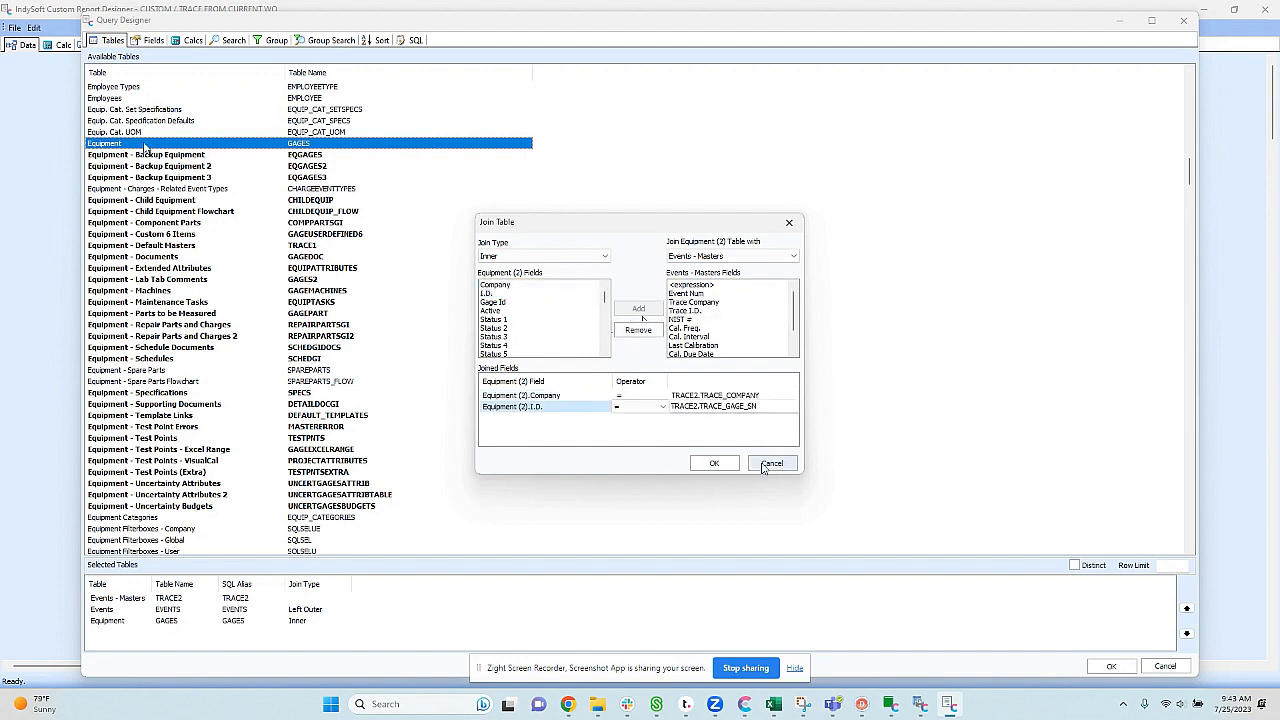
click(713, 463)
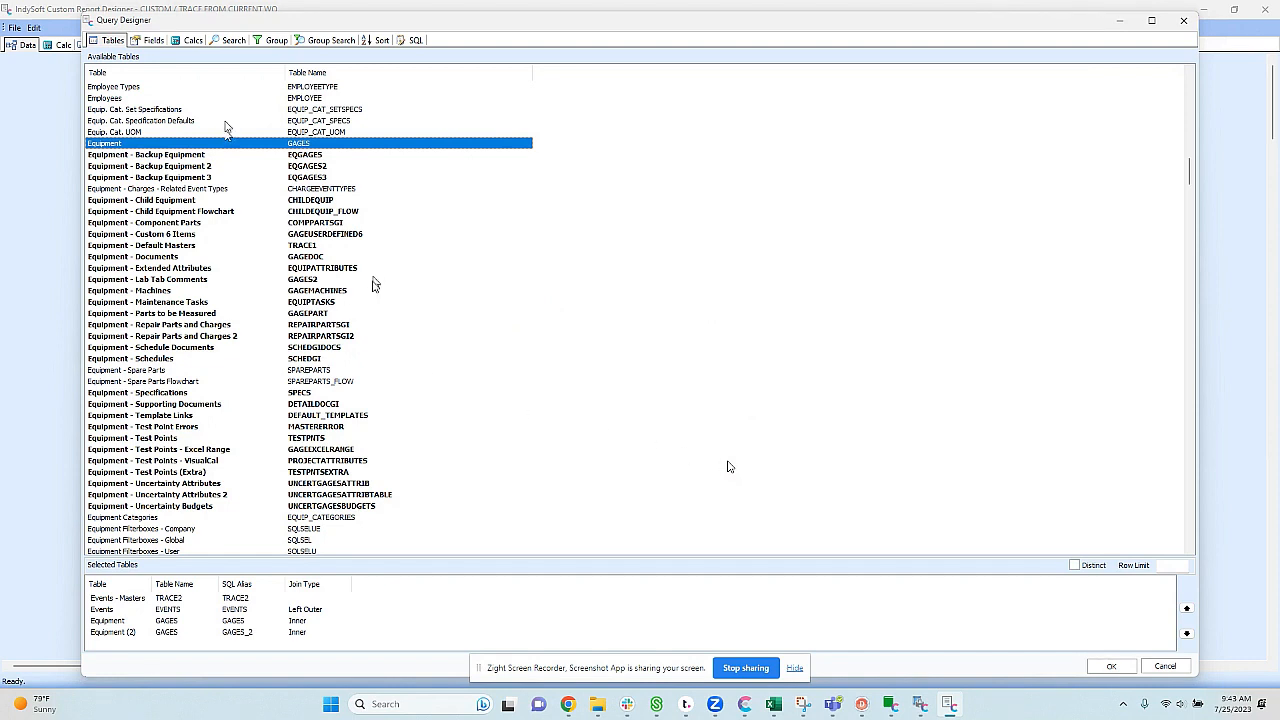
Step: Show the query's available fields and widen the Field Alias and Field SQL Alias columns
click(149, 42)
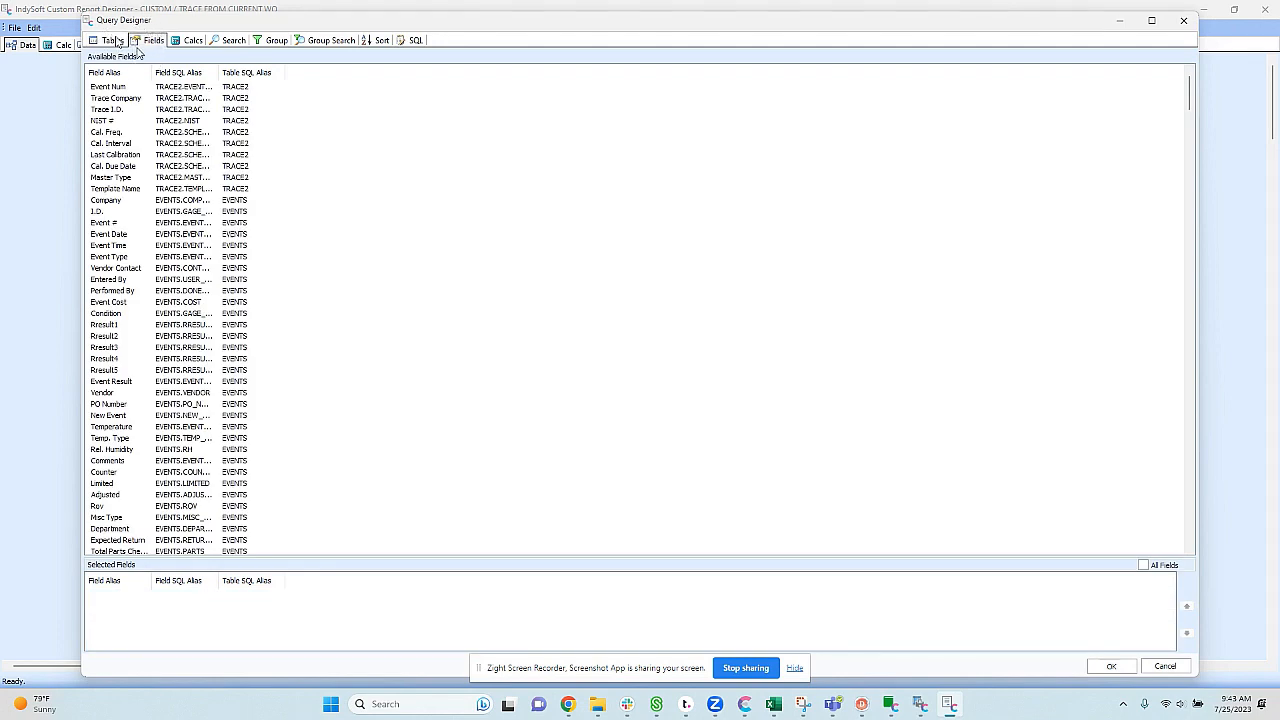
click(114, 42)
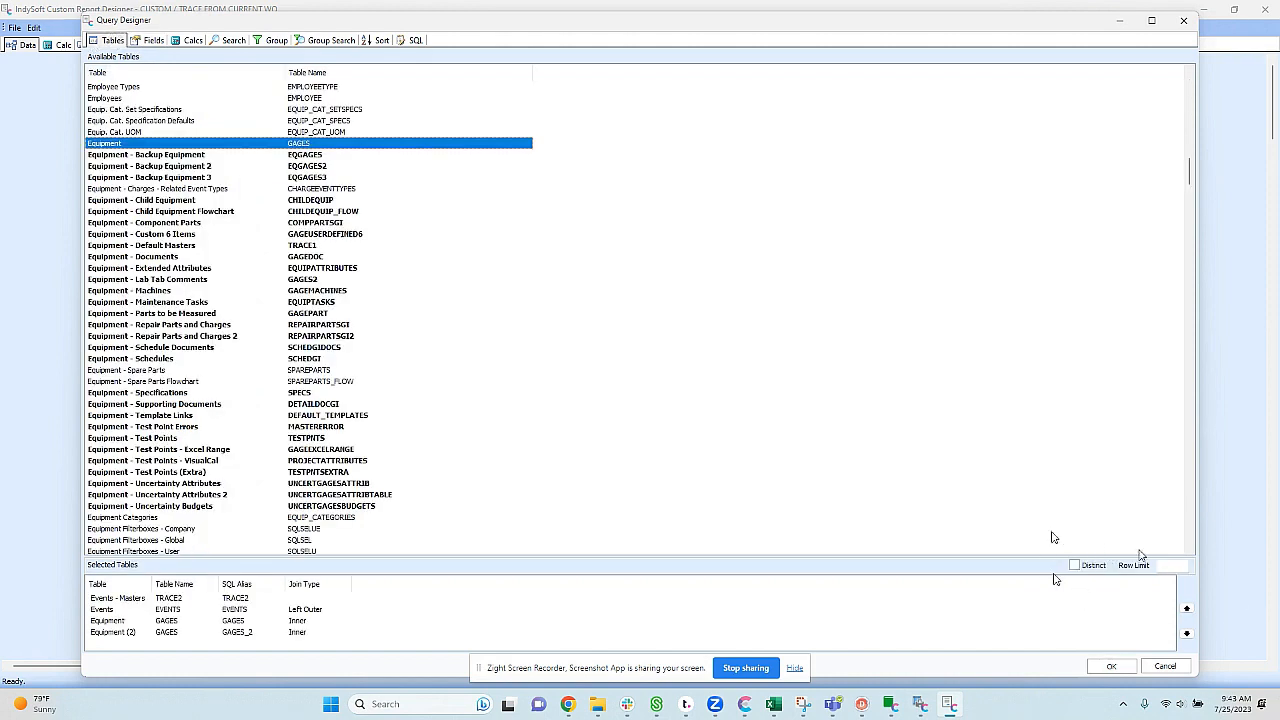
click(158, 41)
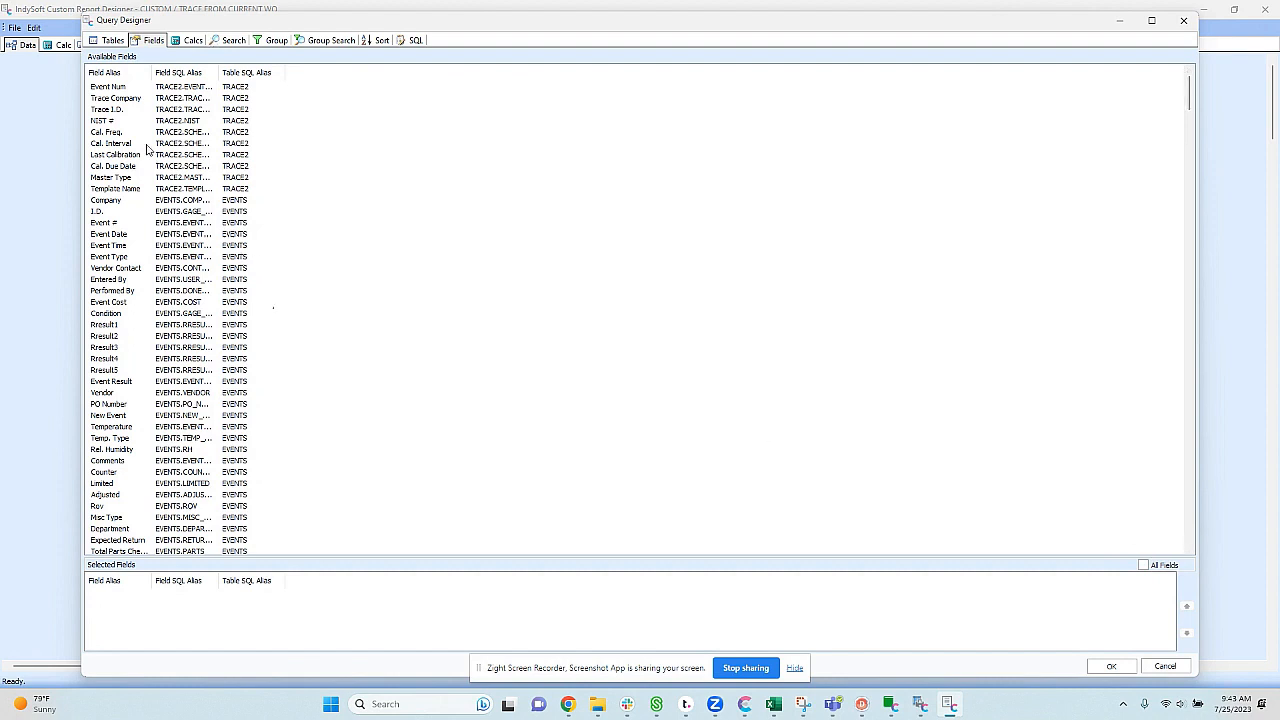
click(112, 177)
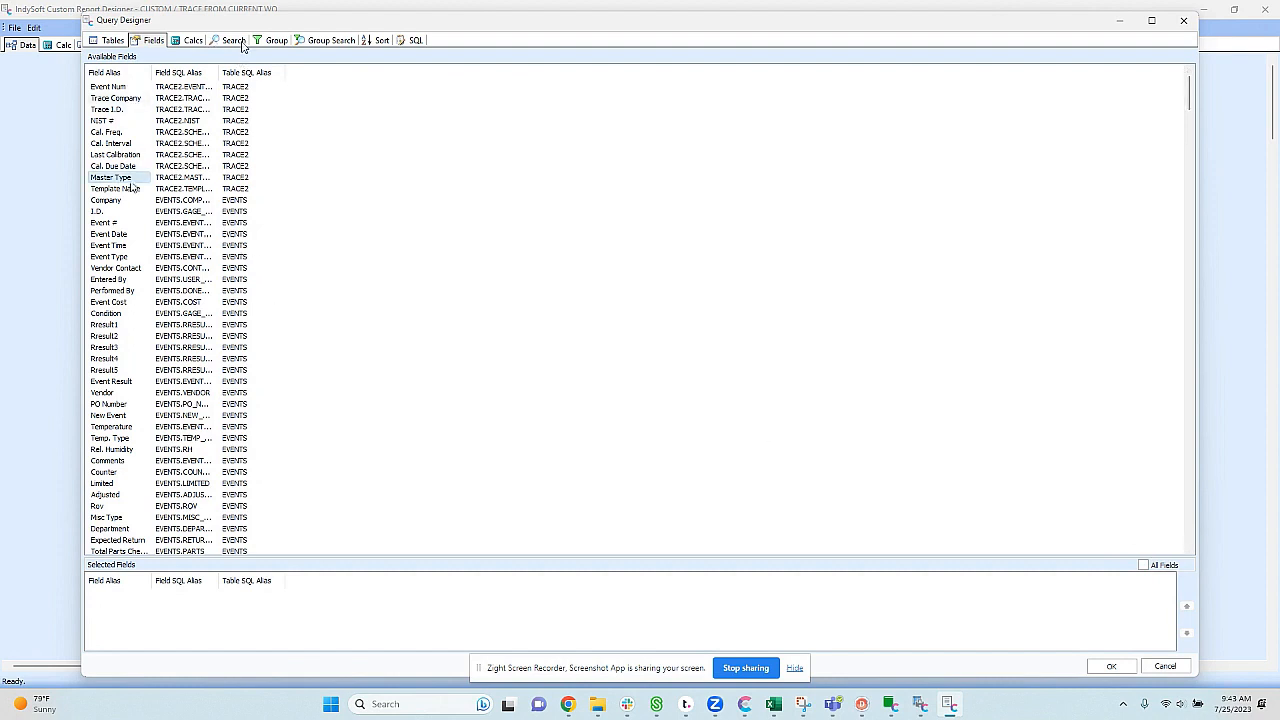
drag(218, 72, 306, 72)
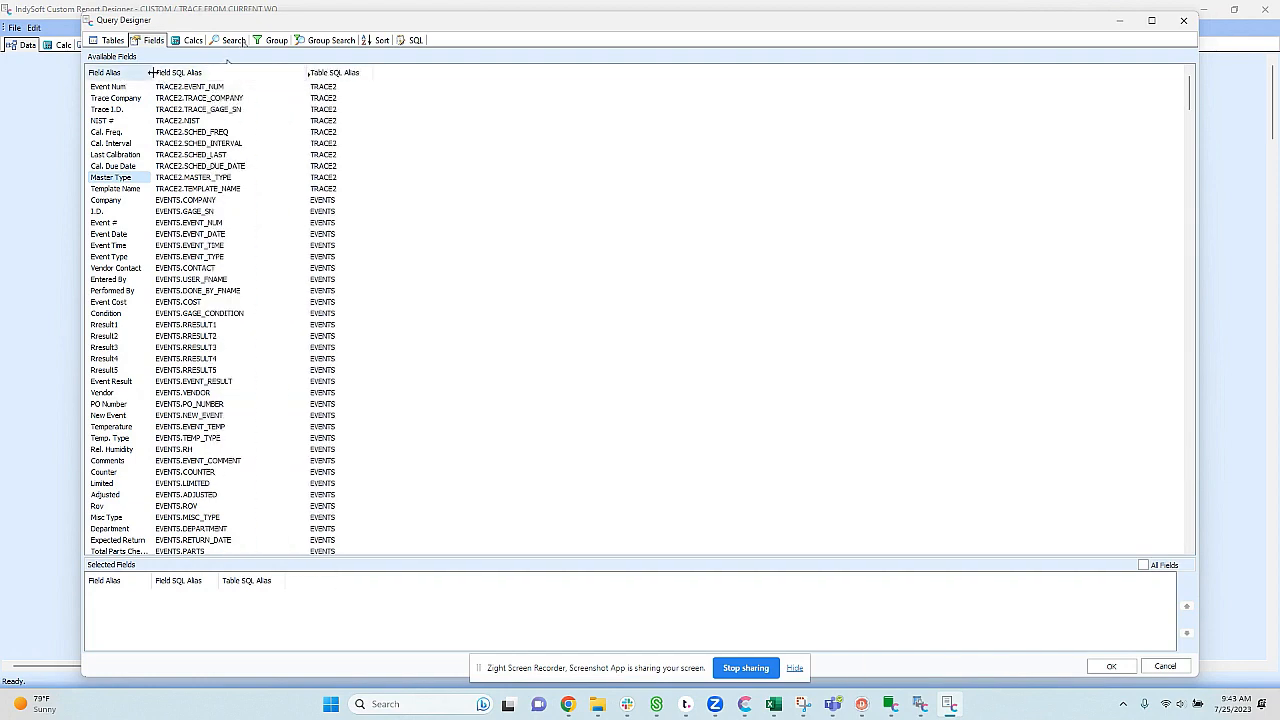
drag(150, 72, 226, 72)
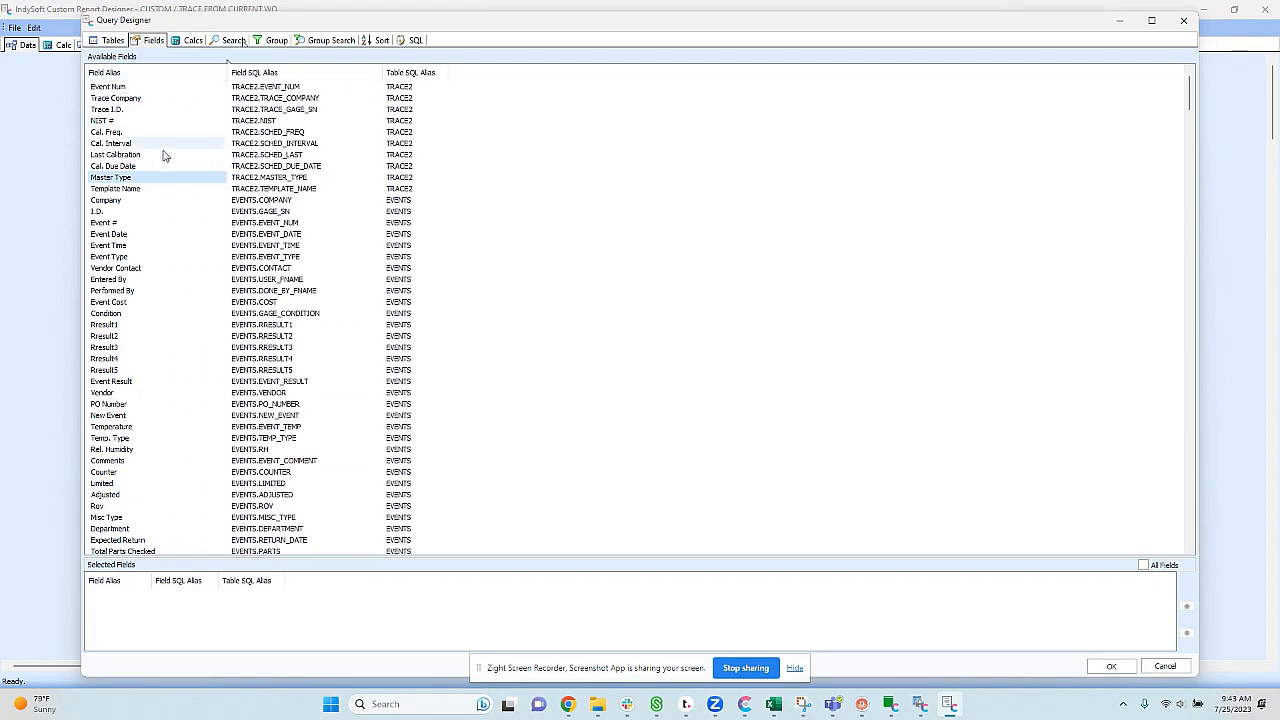
Step: Add the TRACE2 fields Trace Company and Trace I.D. and the EVENTS fields Company and I.D. to the selected fields
double_click(178, 98)
double_click(178, 98)
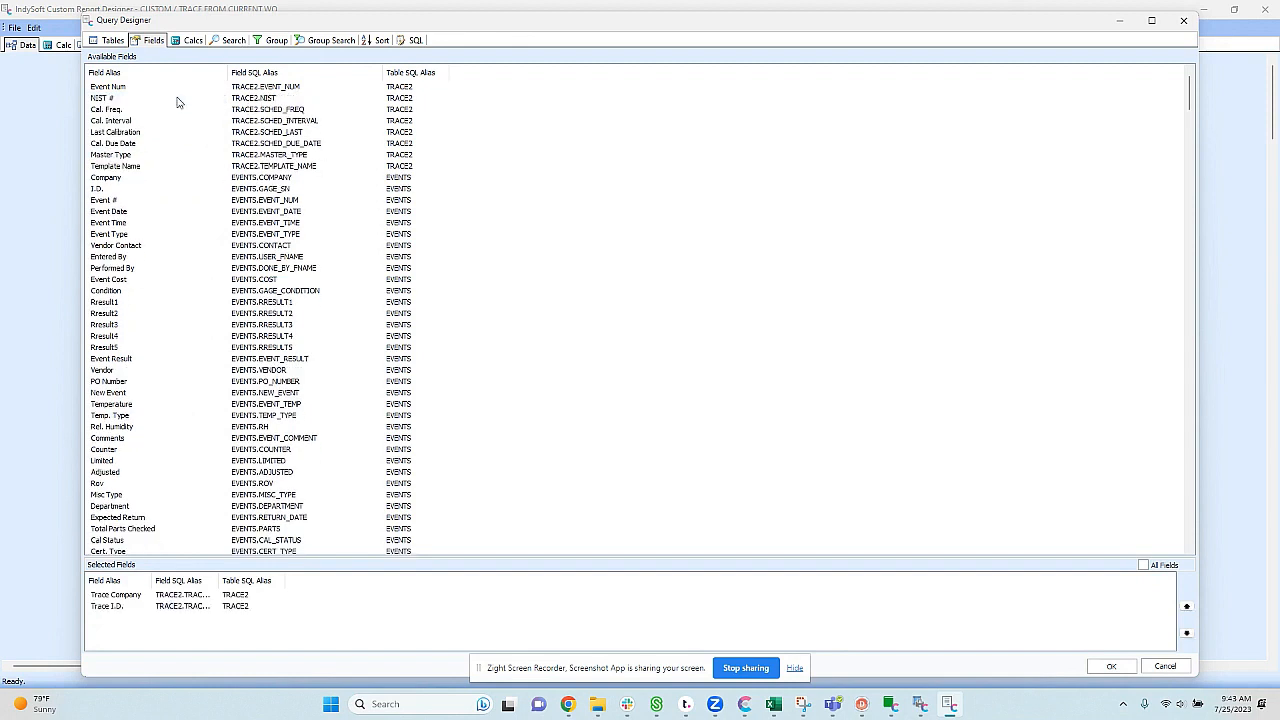
double_click(167, 178)
double_click(169, 180)
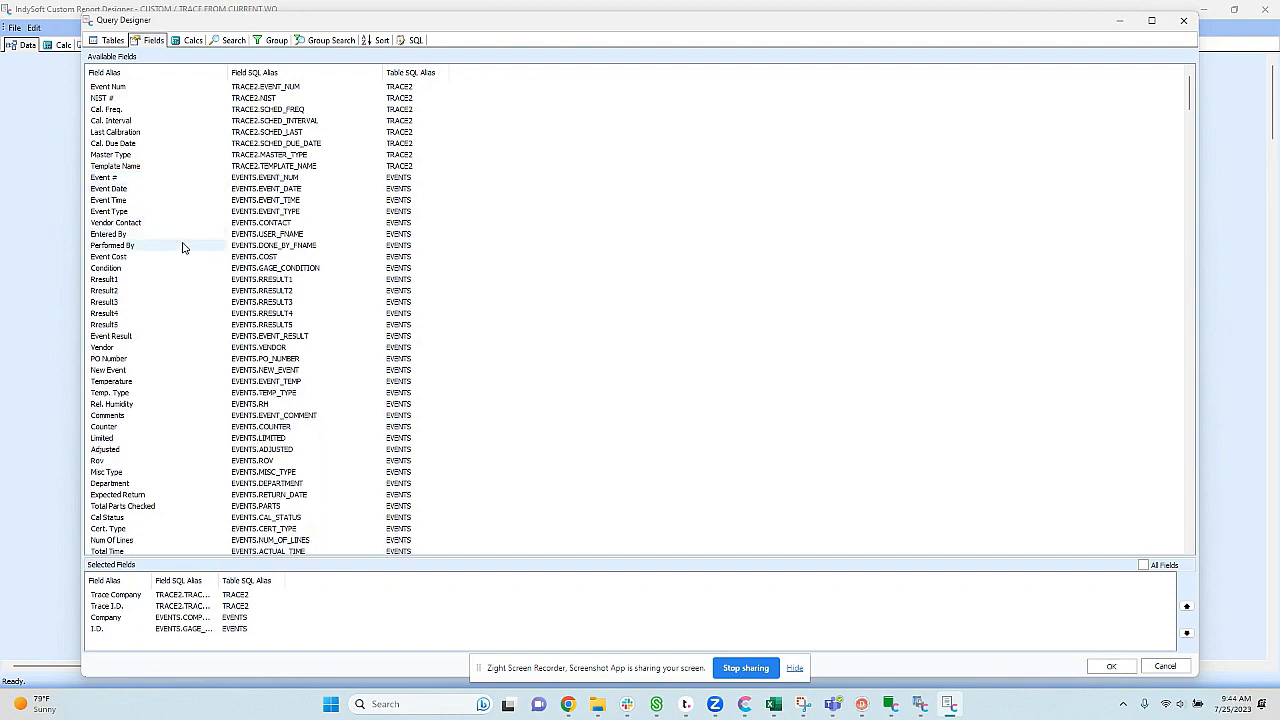
Step: Add the EVENTS fields Event Date, Event Type and Event Result to the selected fields
double_click(158, 189)
double_click(158, 199)
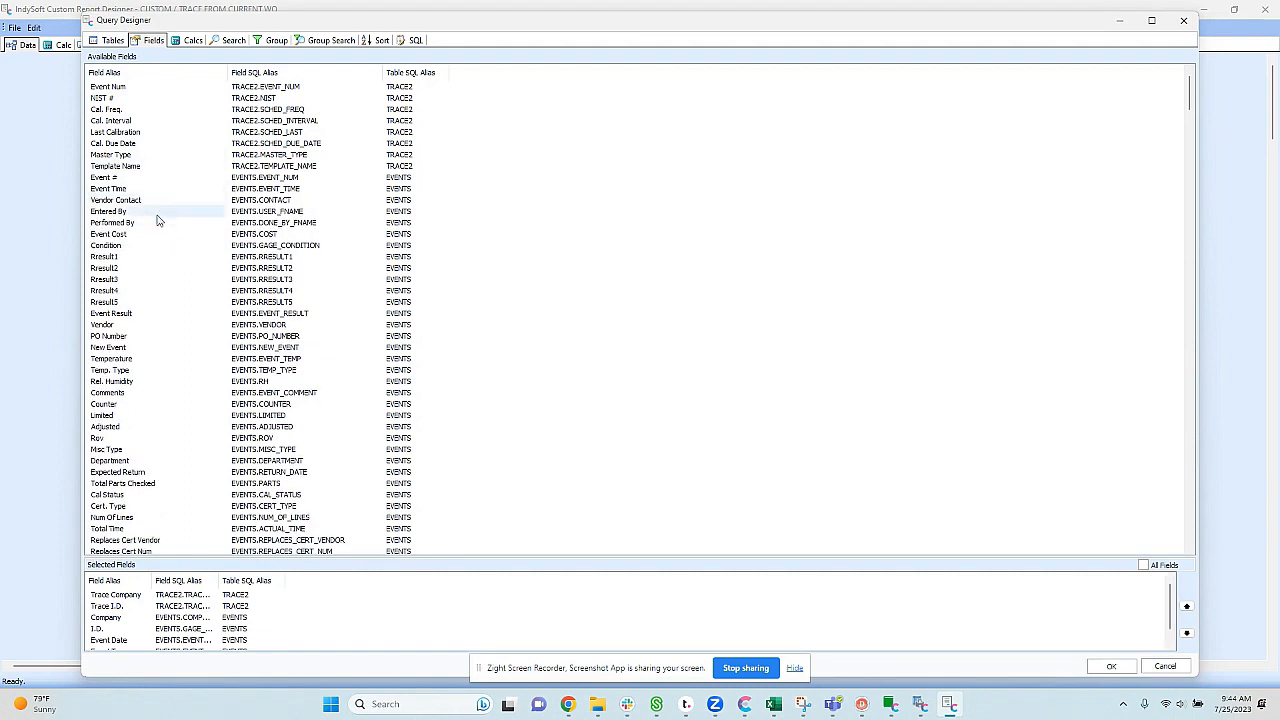
double_click(158, 314)
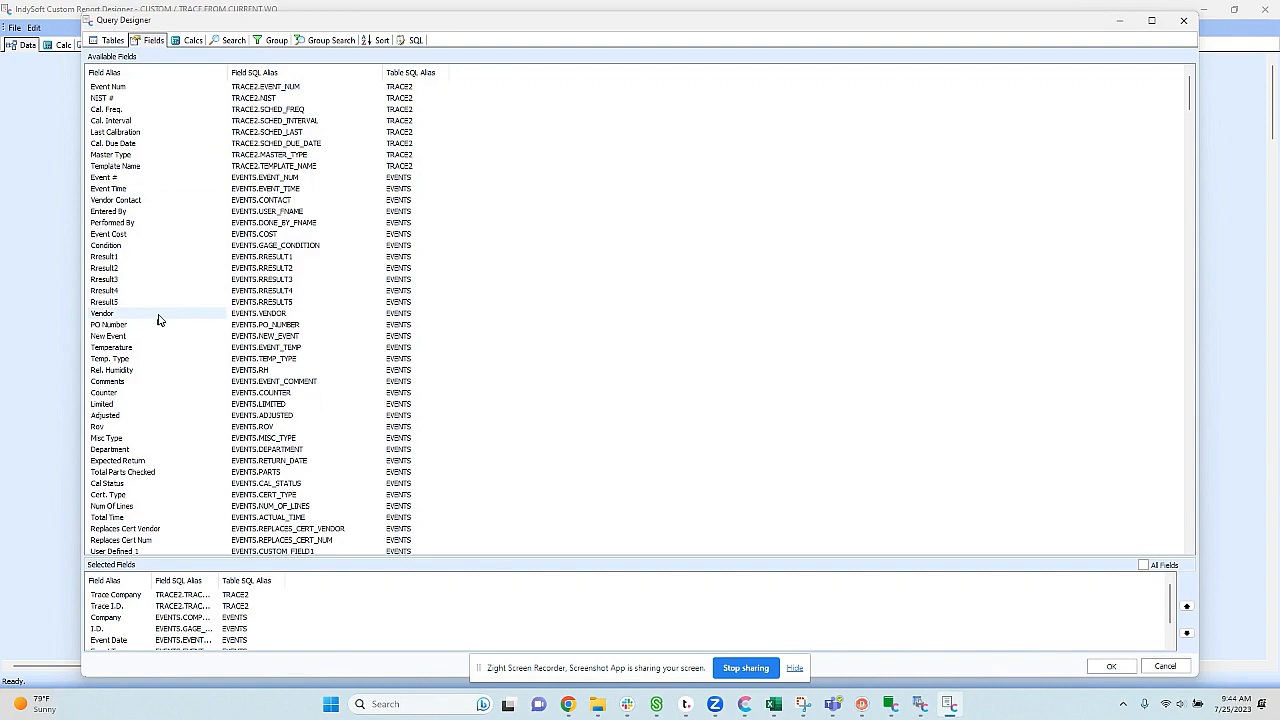
Step: Add the GAGES fields Description, Manufacturer and Model Number to the selected fields
scroll(158, 320, down, 10)
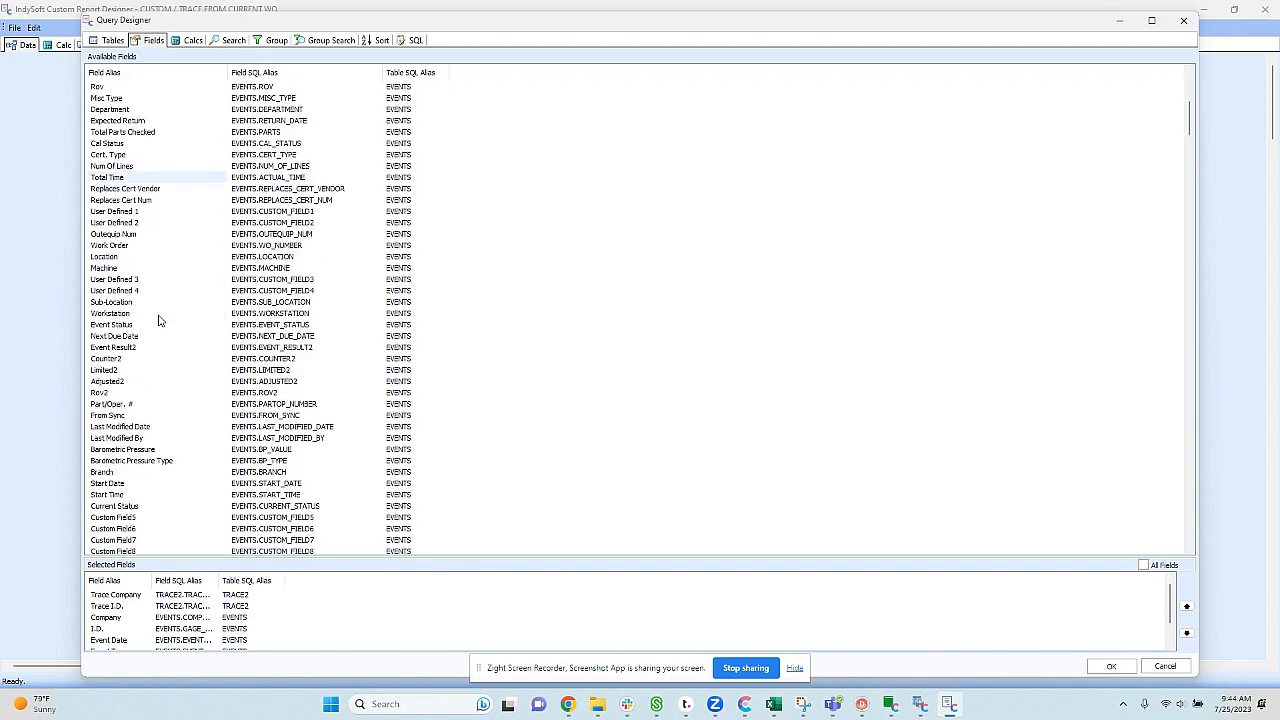
scroll(158, 320, down, 3)
scroll(158, 320, down, 8)
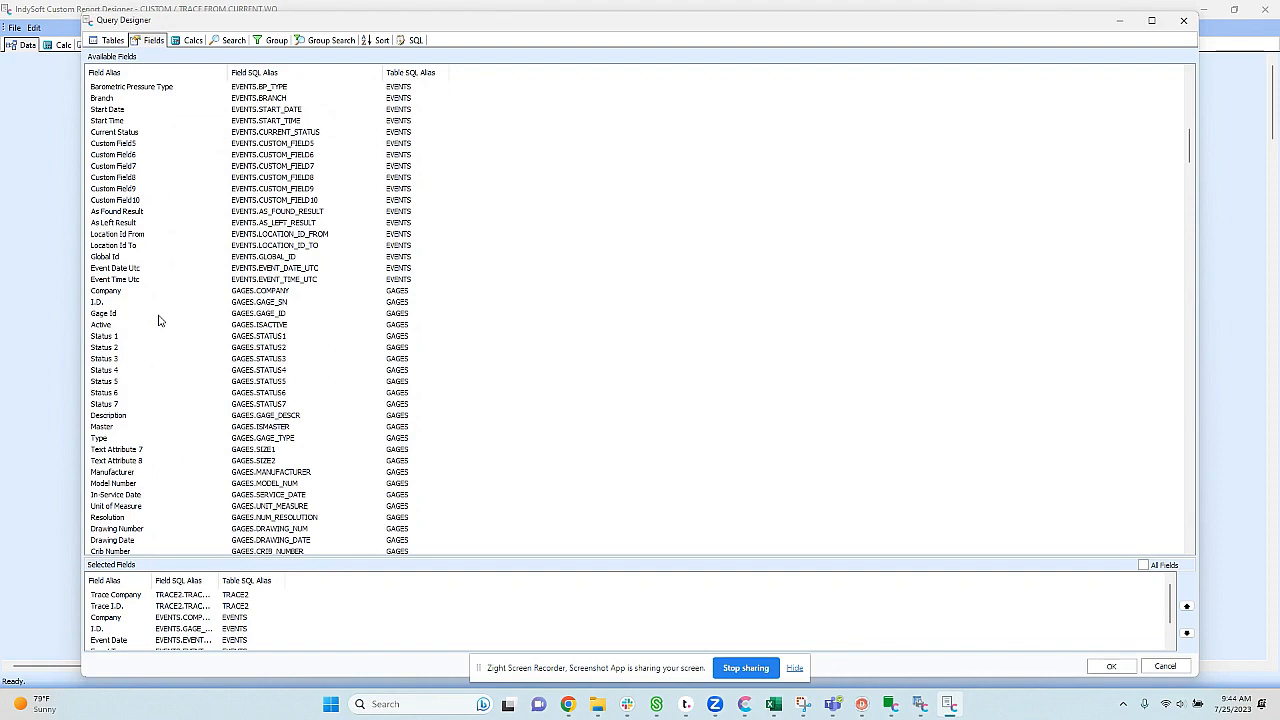
scroll(158, 320, down, 3)
double_click(158, 316)
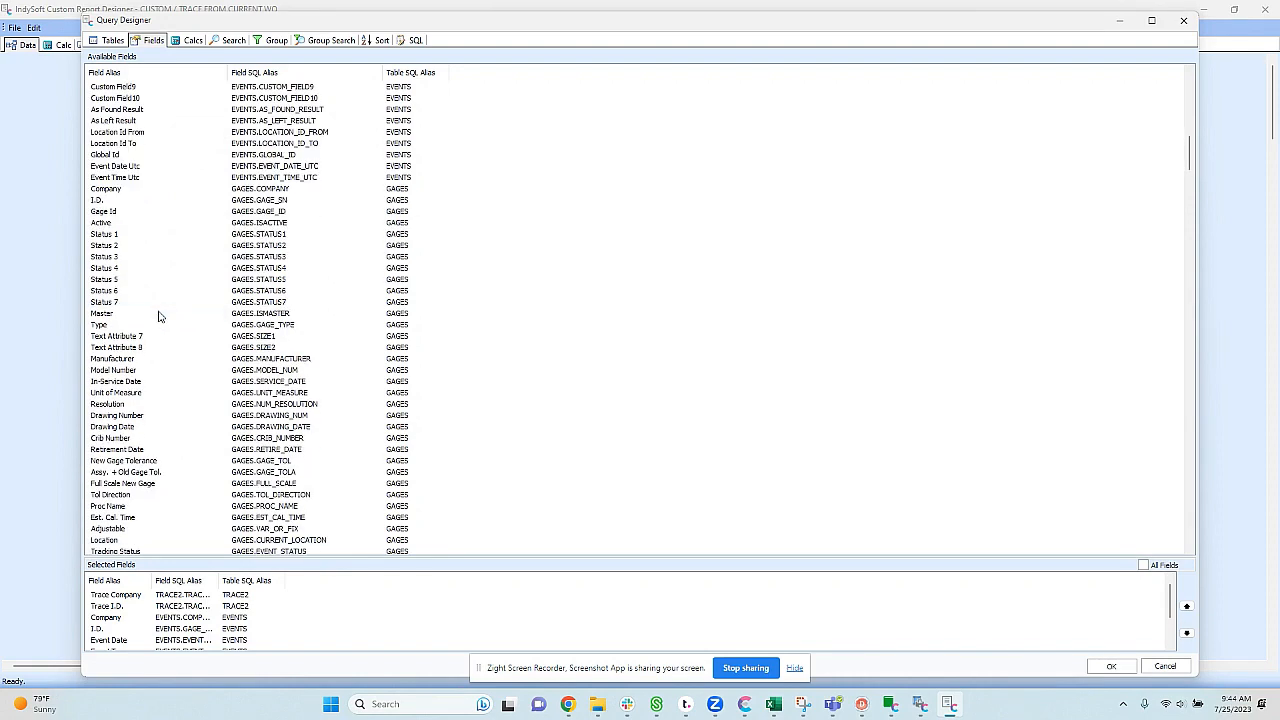
double_click(157, 359)
double_click(156, 360)
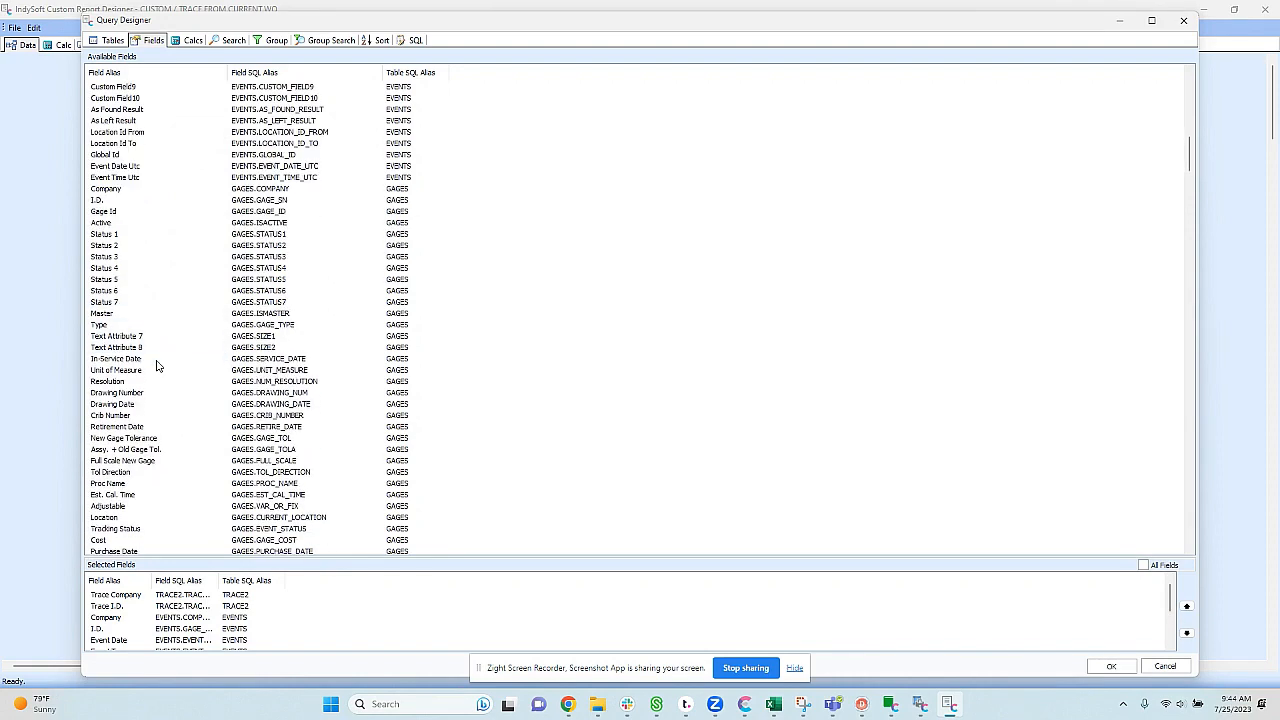
Step: Add the GAGES_2 fields Manufacturer, Model Number and Description to the selected fields
scroll(158, 365, down, 20)
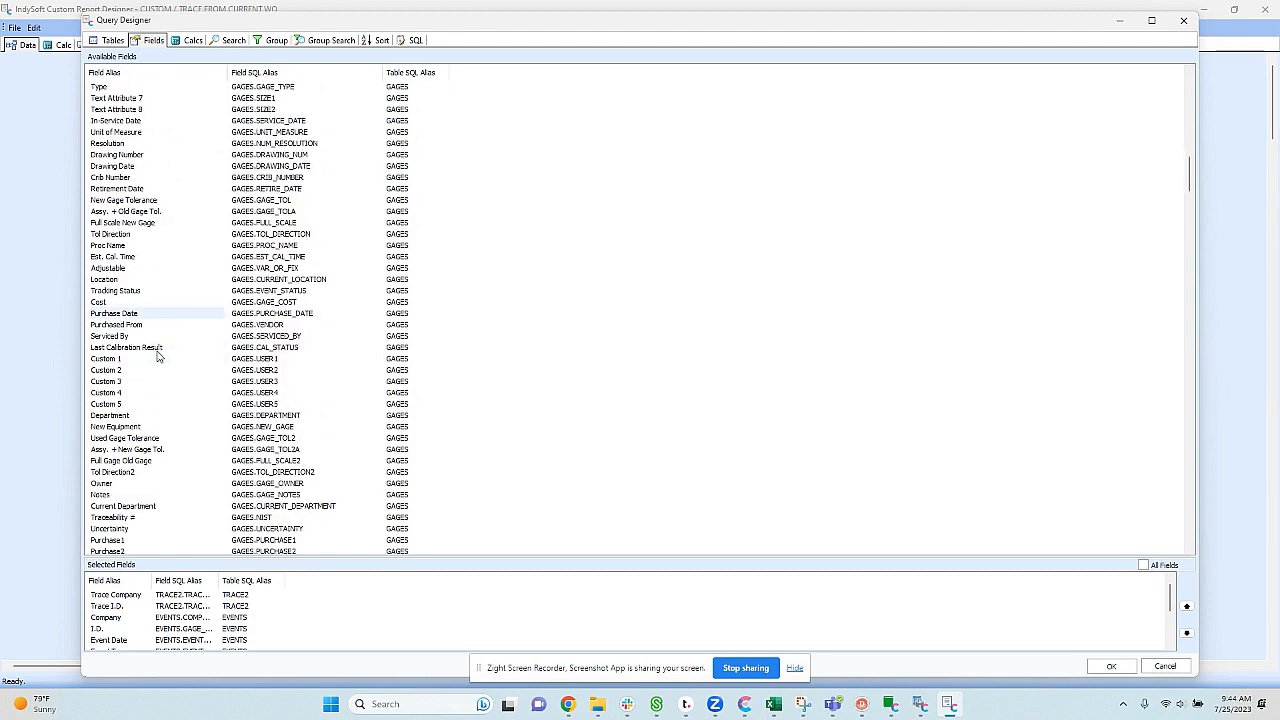
scroll(169, 363, down, 2)
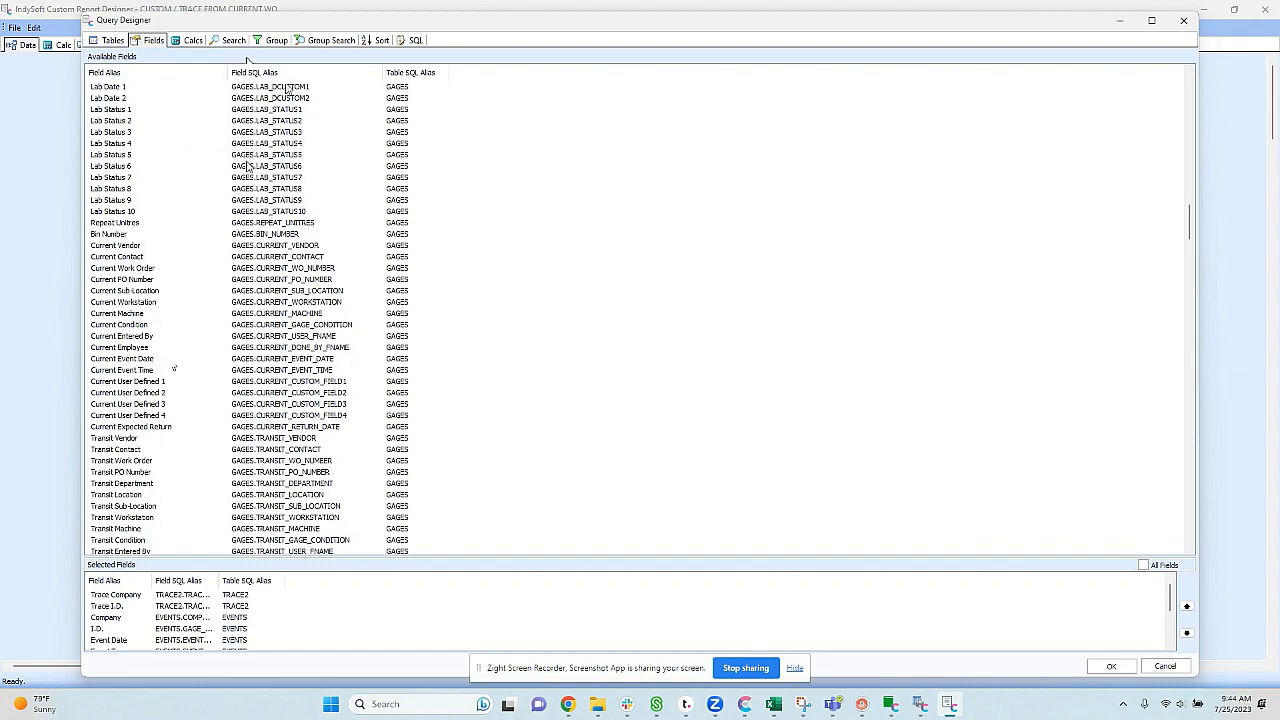
scroll(241, 214, down, 8)
scroll(241, 214, down, 18)
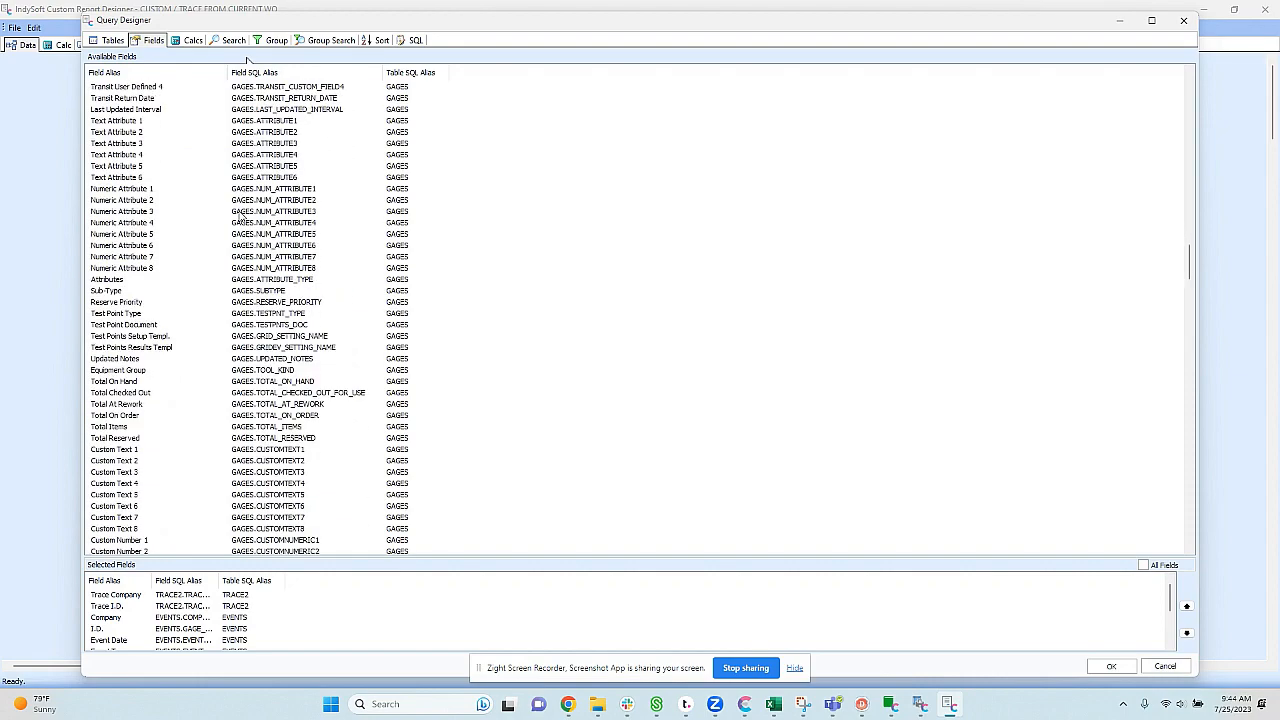
scroll(241, 214, down, 20)
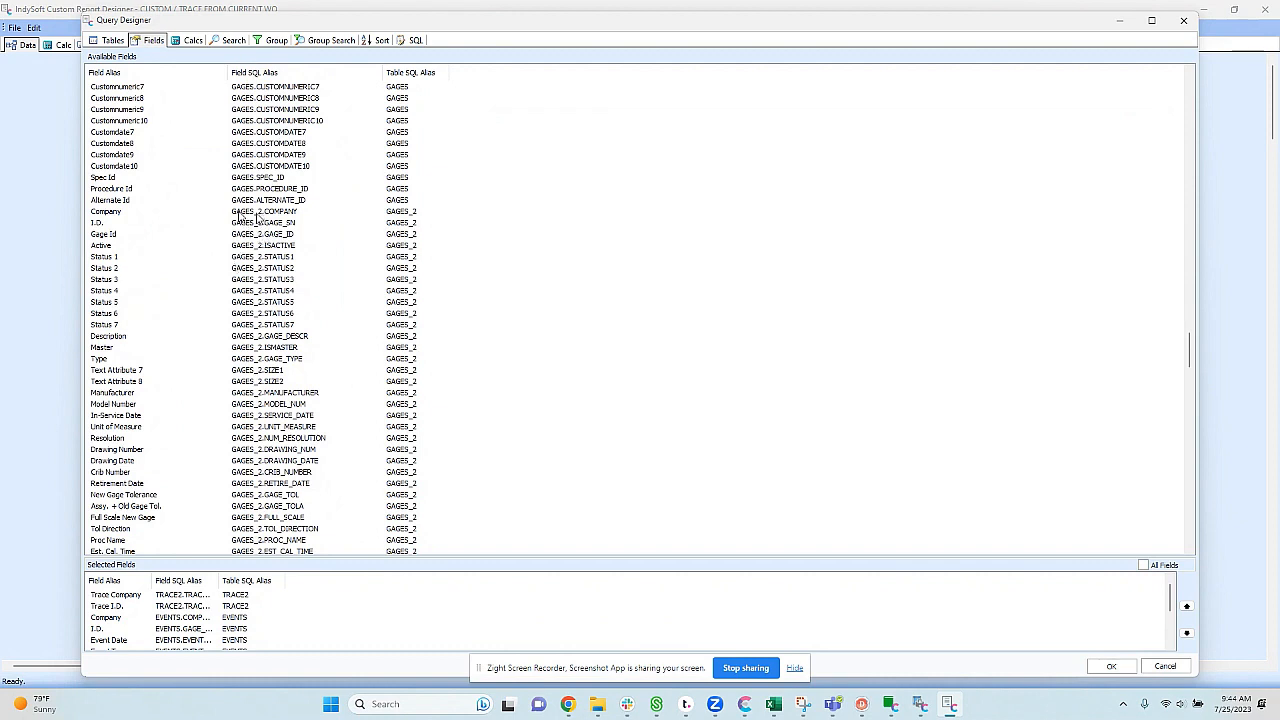
double_click(155, 396)
double_click(155, 396)
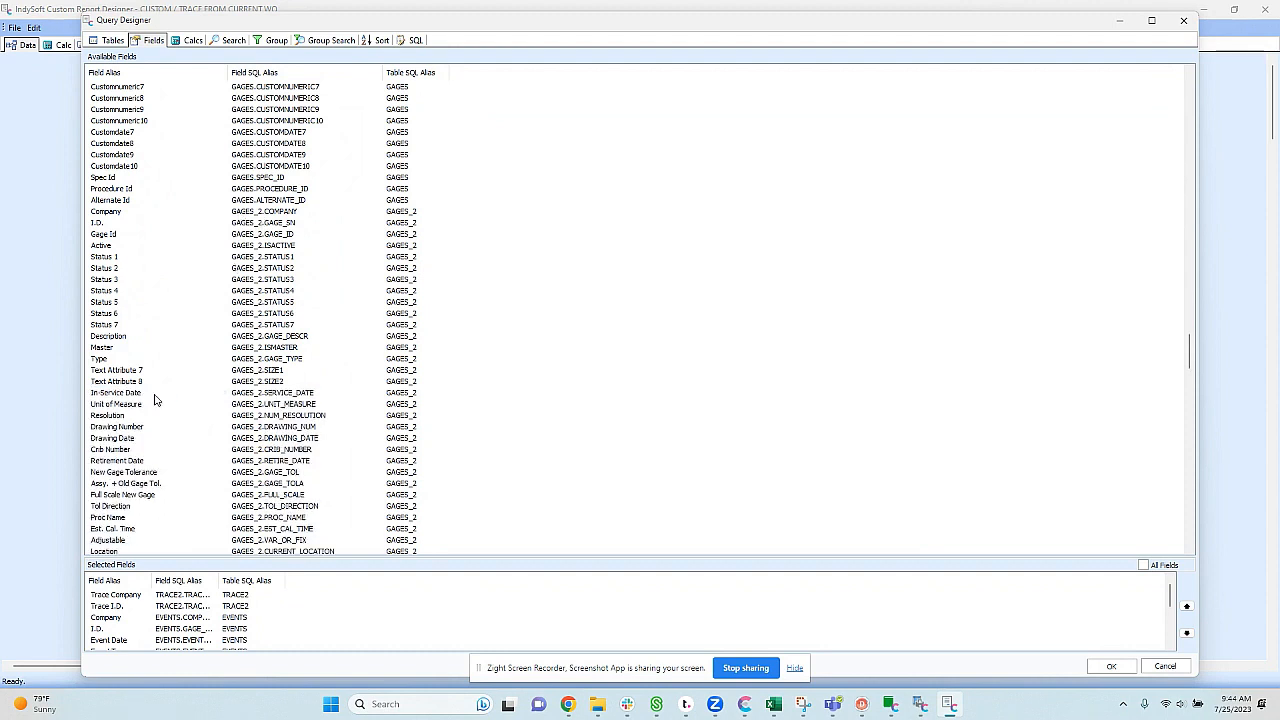
double_click(126, 337)
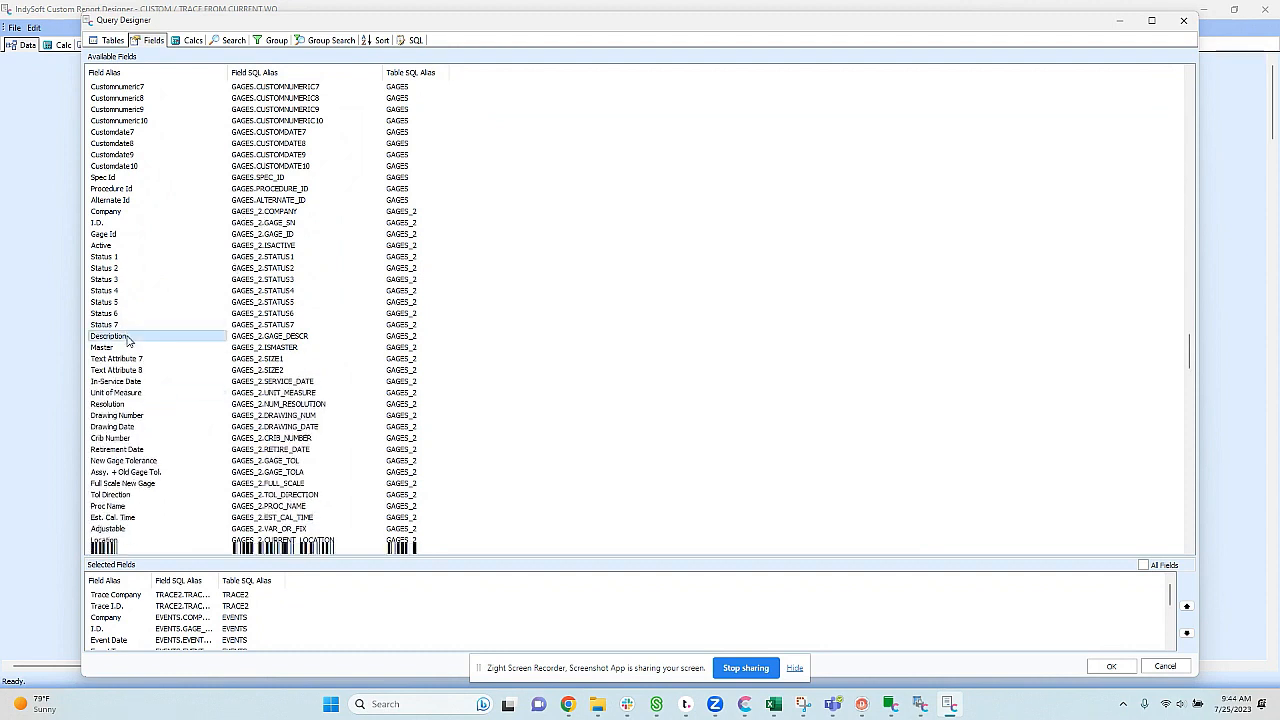
Step: Add a search criterion requiring the EVENTS field Event Type to equal CALIBRATION
click(191, 39)
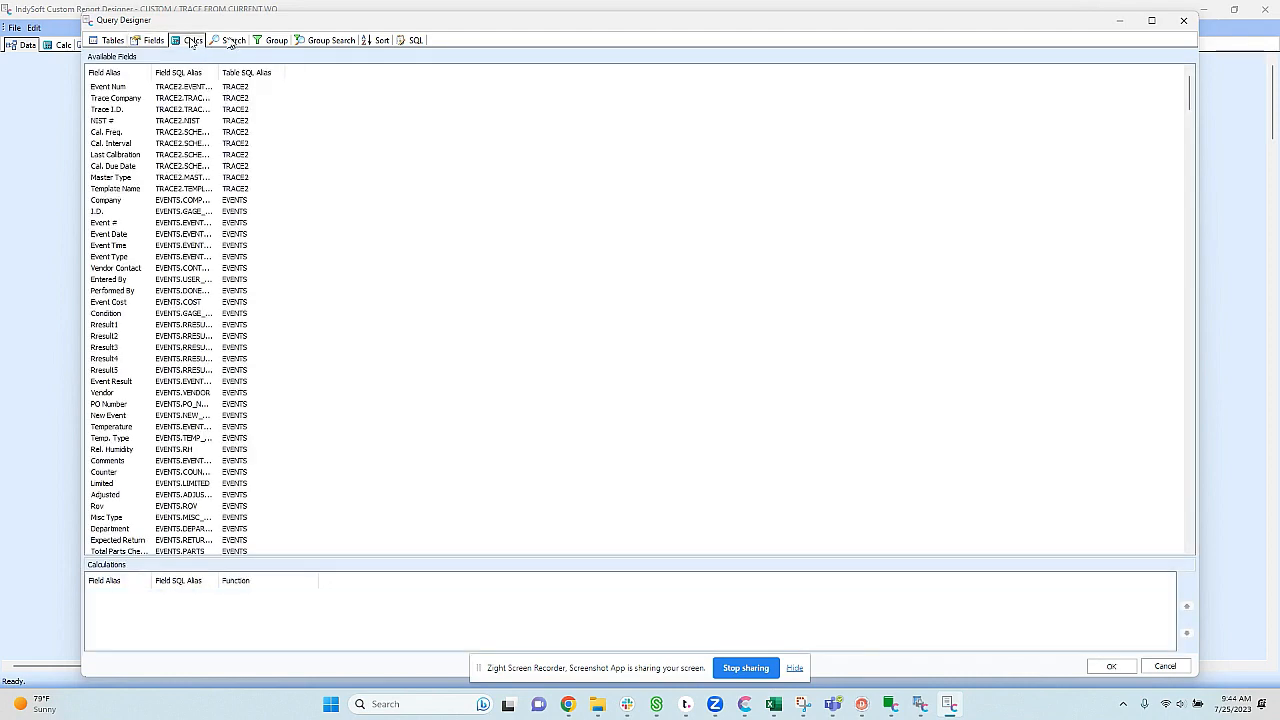
click(231, 41)
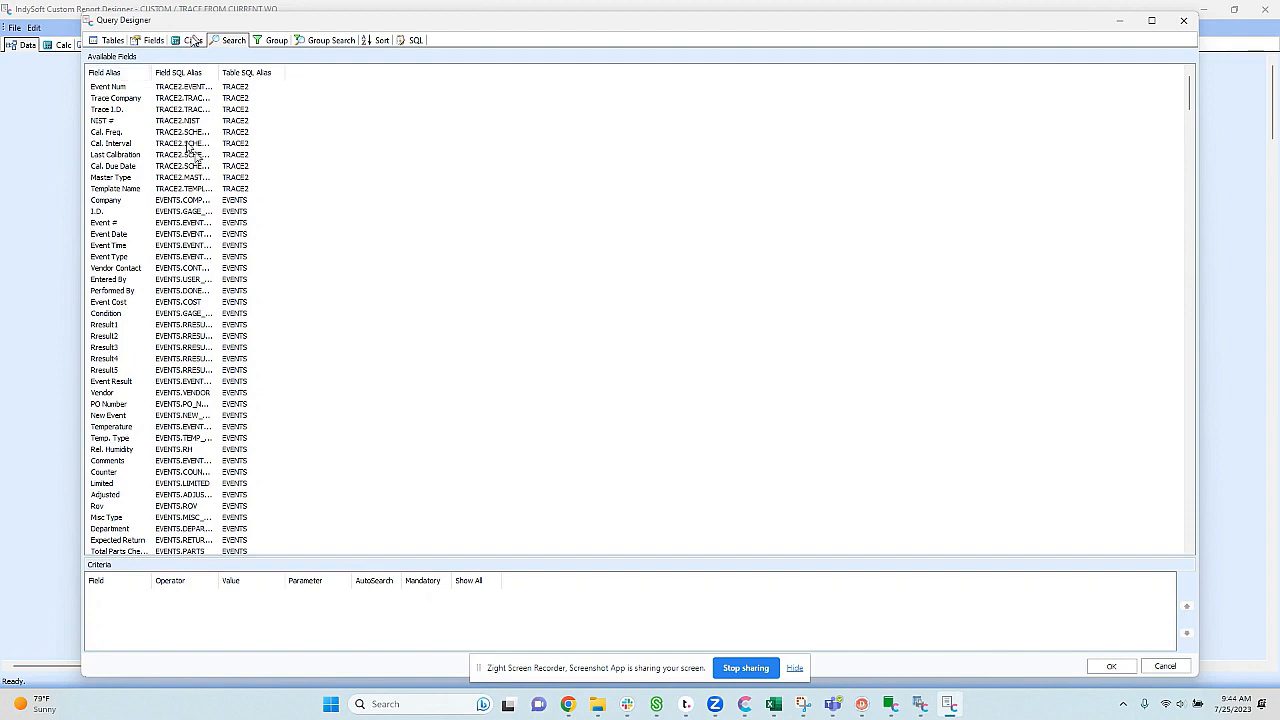
double_click(133, 258)
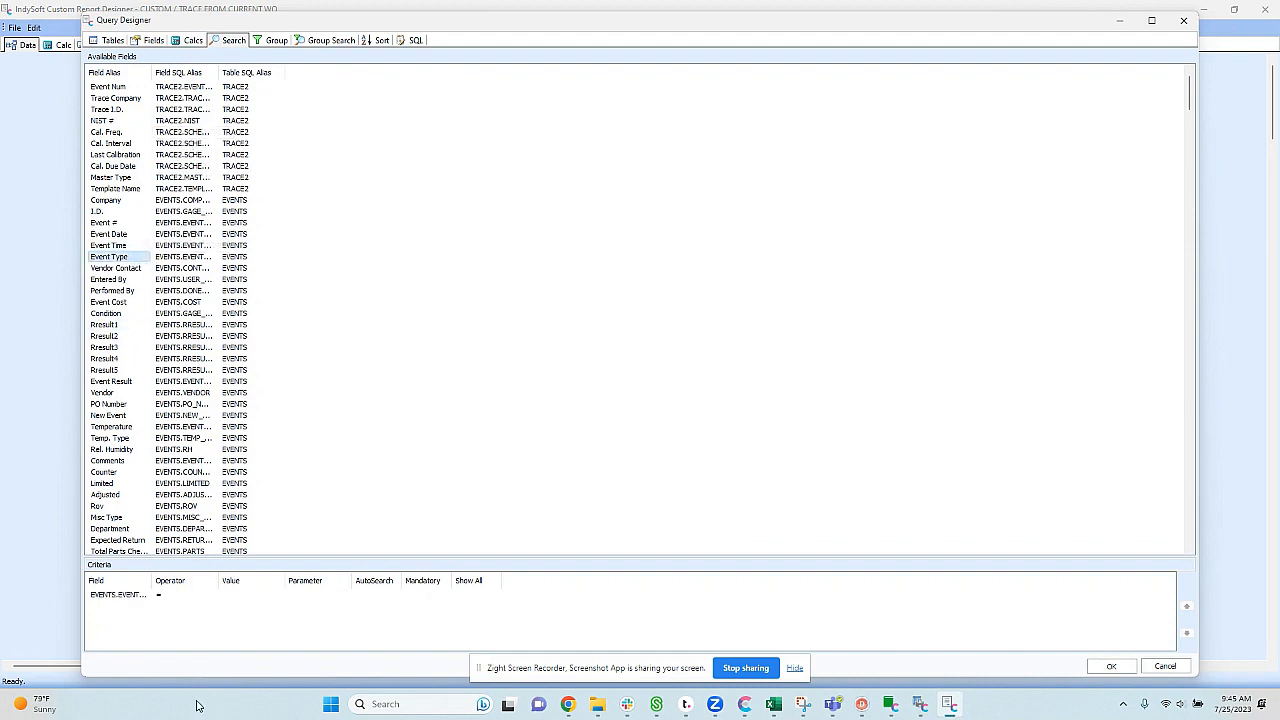
click(236, 594)
text(C)
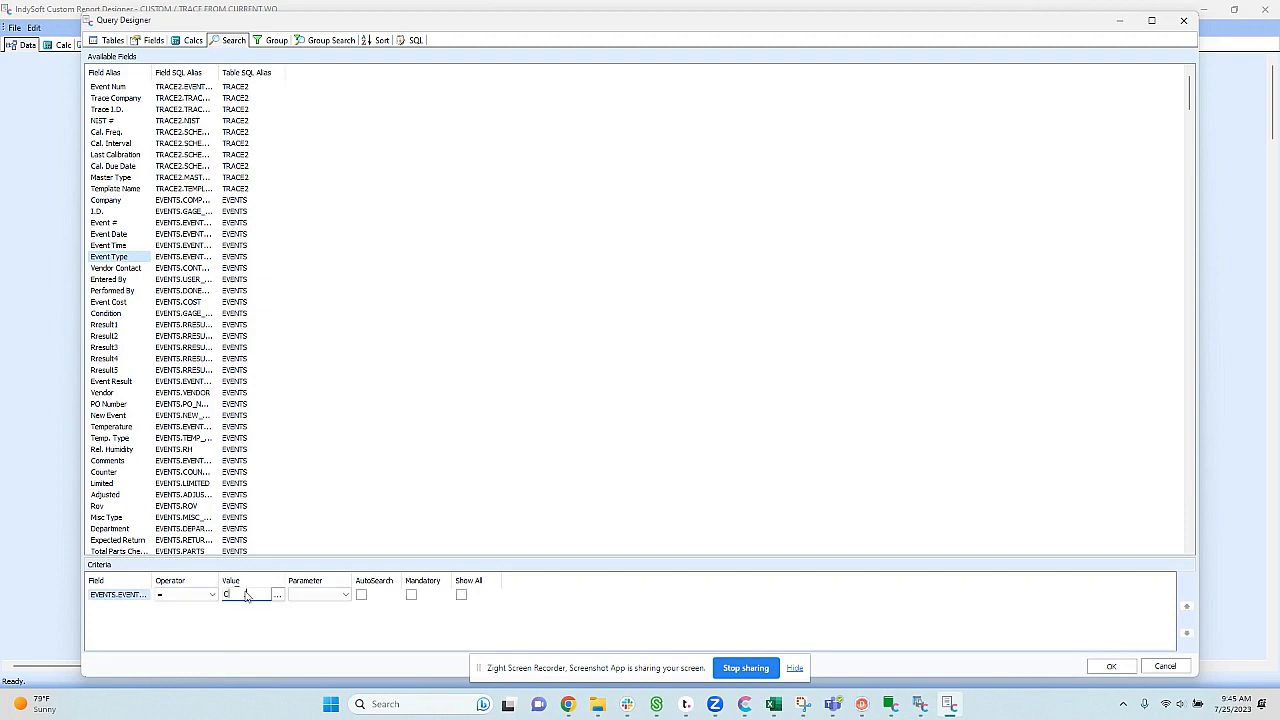
text(ALIBRATION)
Step: Add a search criterion requiring the EVENTS field Event Date to be >= GETDATE()-1200
double_click(135, 235)
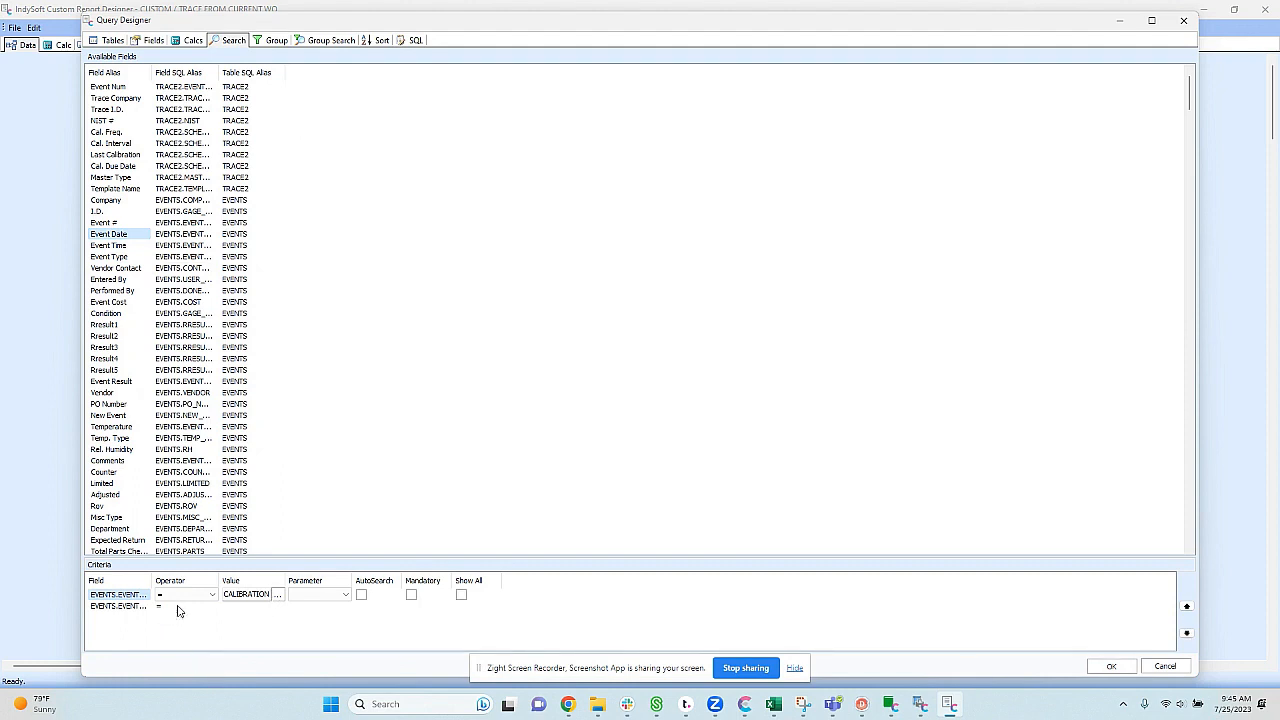
click(211, 607)
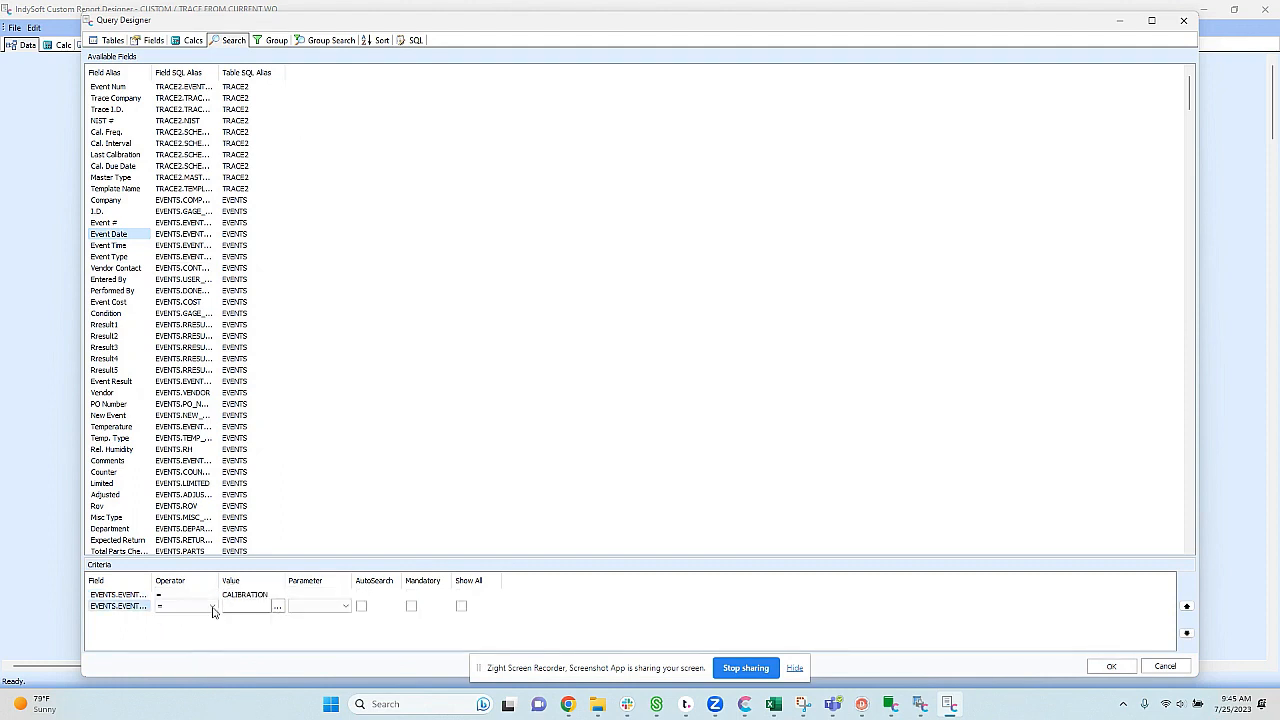
click(211, 607)
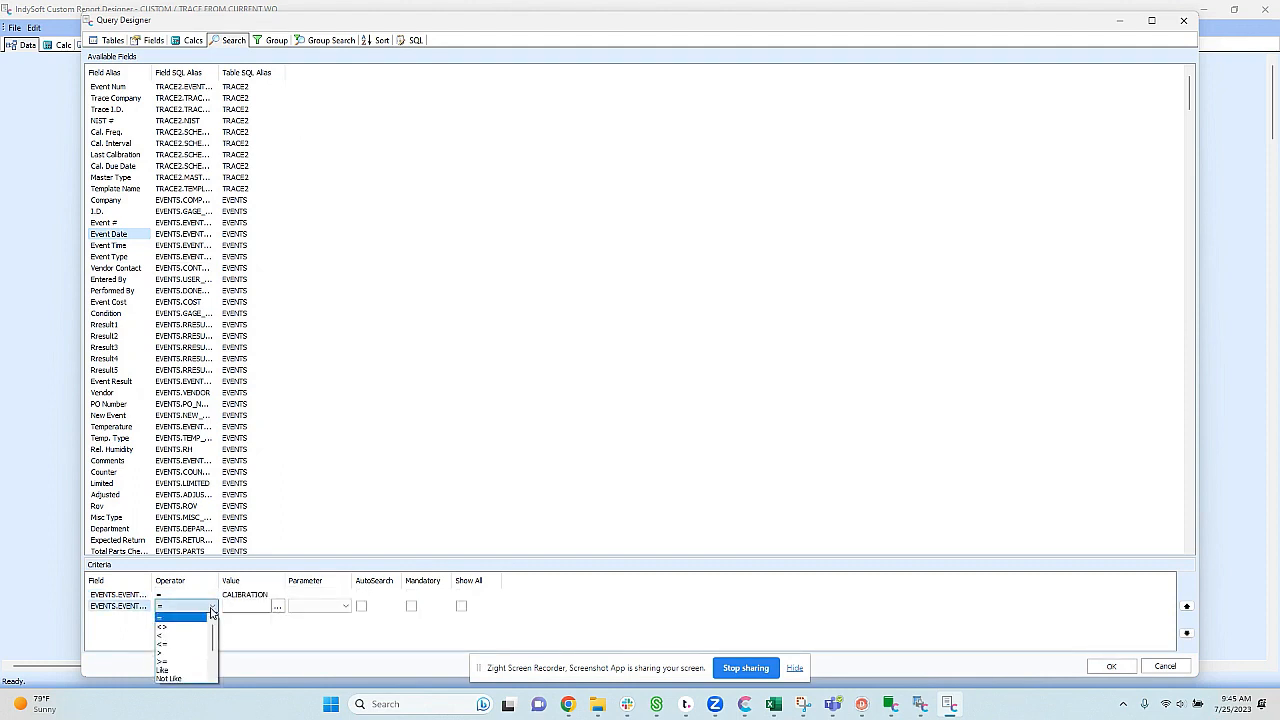
click(190, 660)
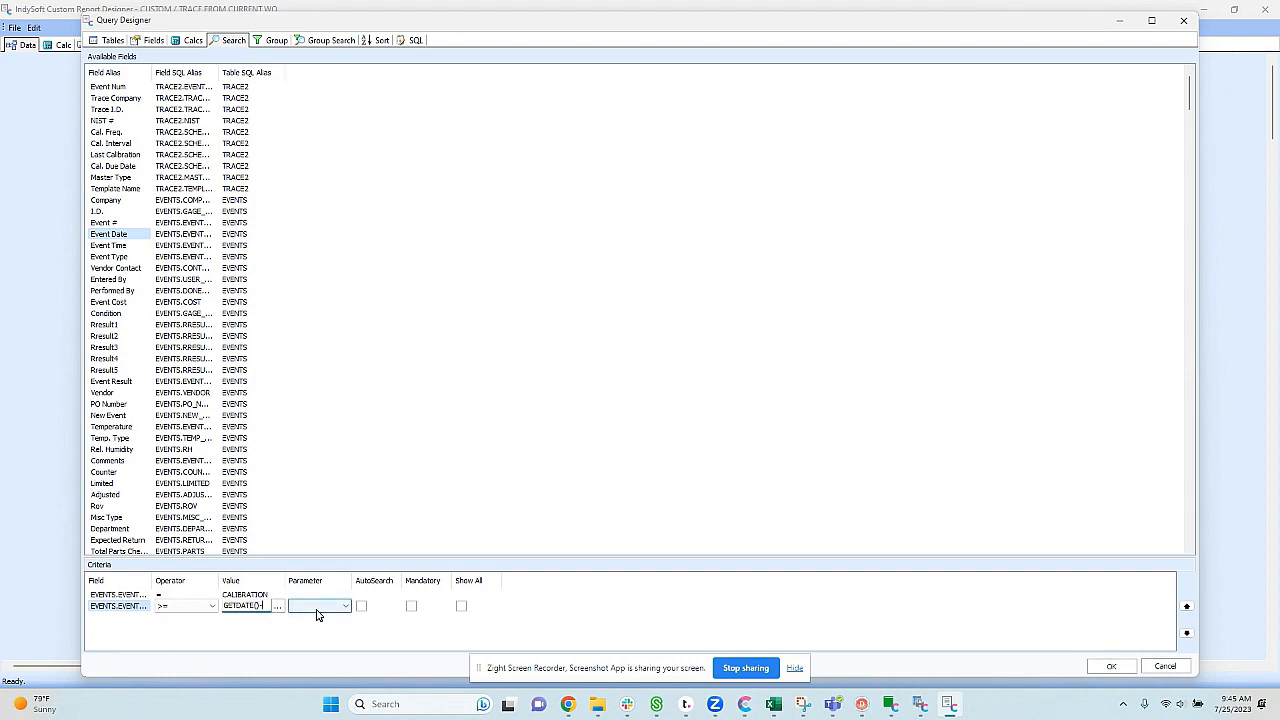
text(GETDATE()-1200)
Step: Widen the Field Alias column and add a criterion requiring the GAGES field Current Work Order to equal the work order number
click(128, 460)
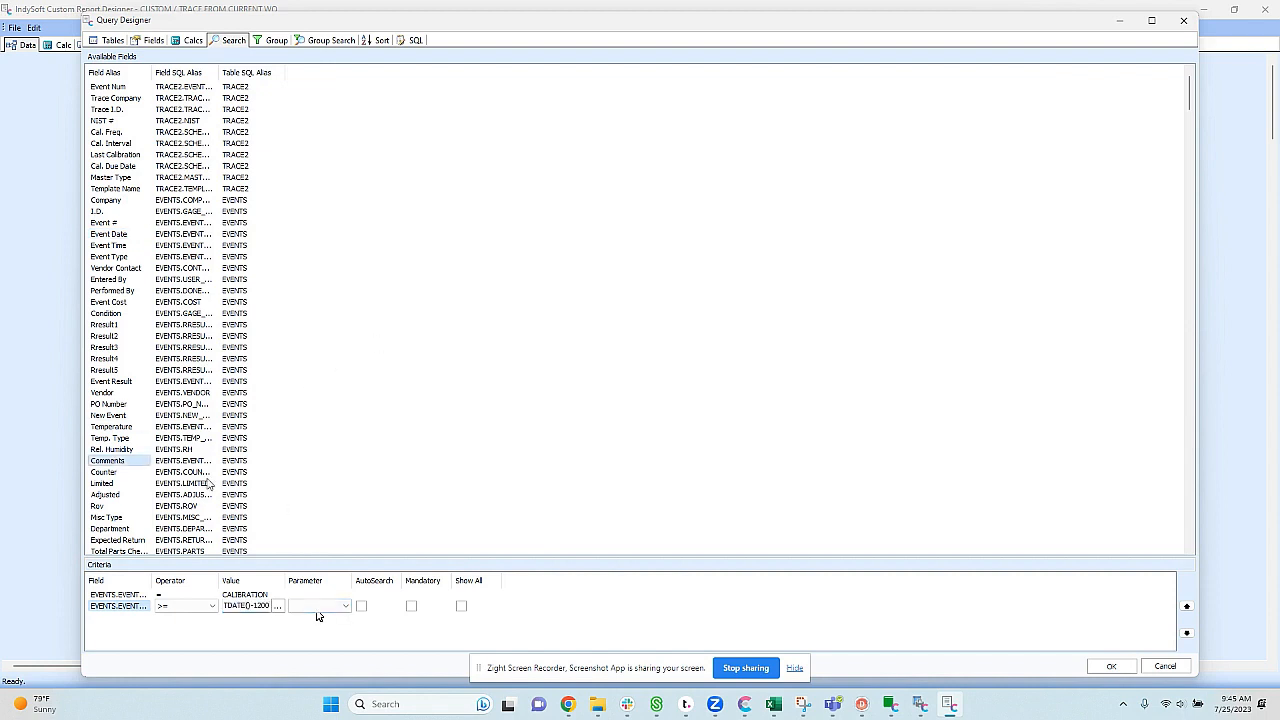
scroll(130, 330, down, 3)
scroll(137, 292, down, 4)
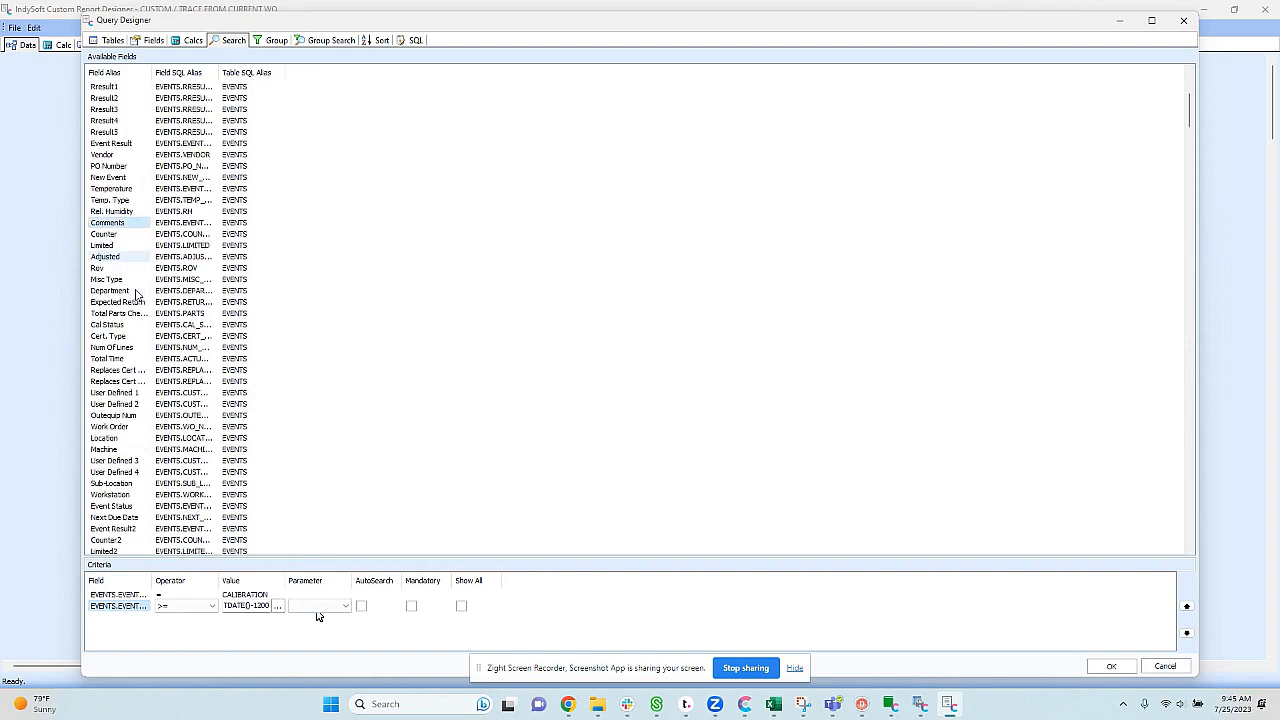
scroll(140, 296, down, 10)
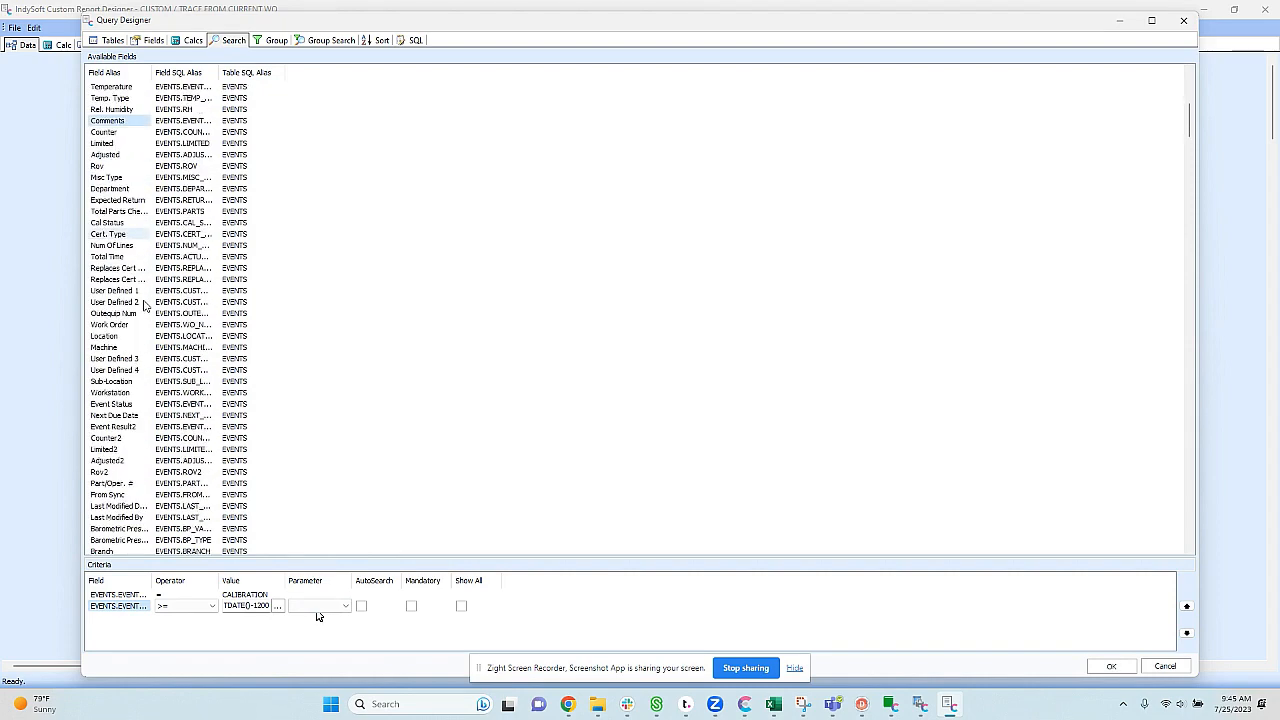
scroll(142, 302, down, 12)
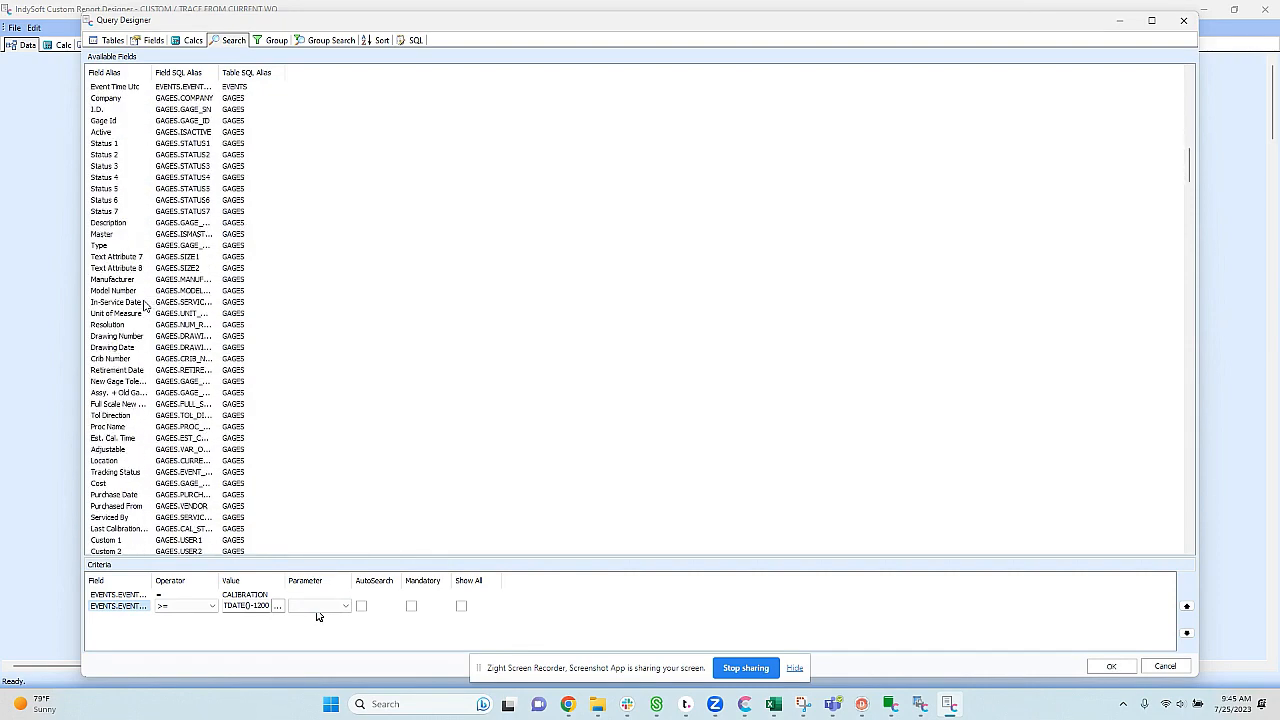
scroll(143, 305, down, 2)
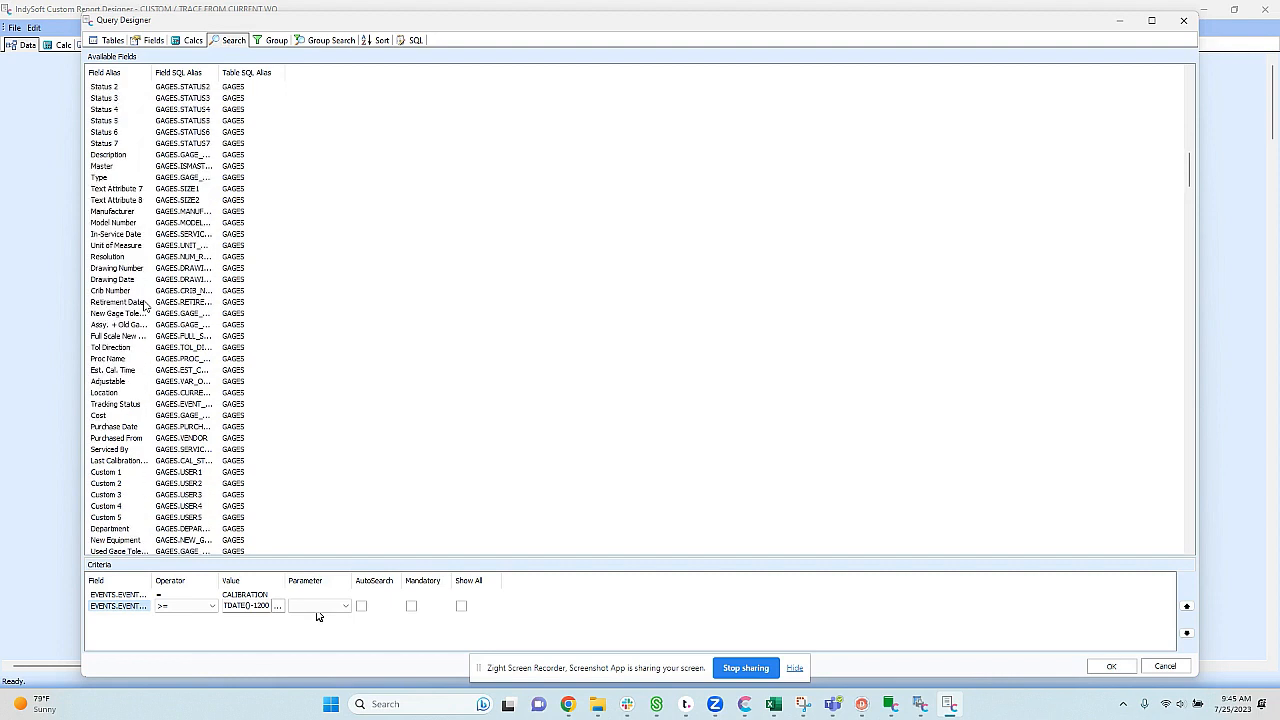
scroll(143, 305, down, 11)
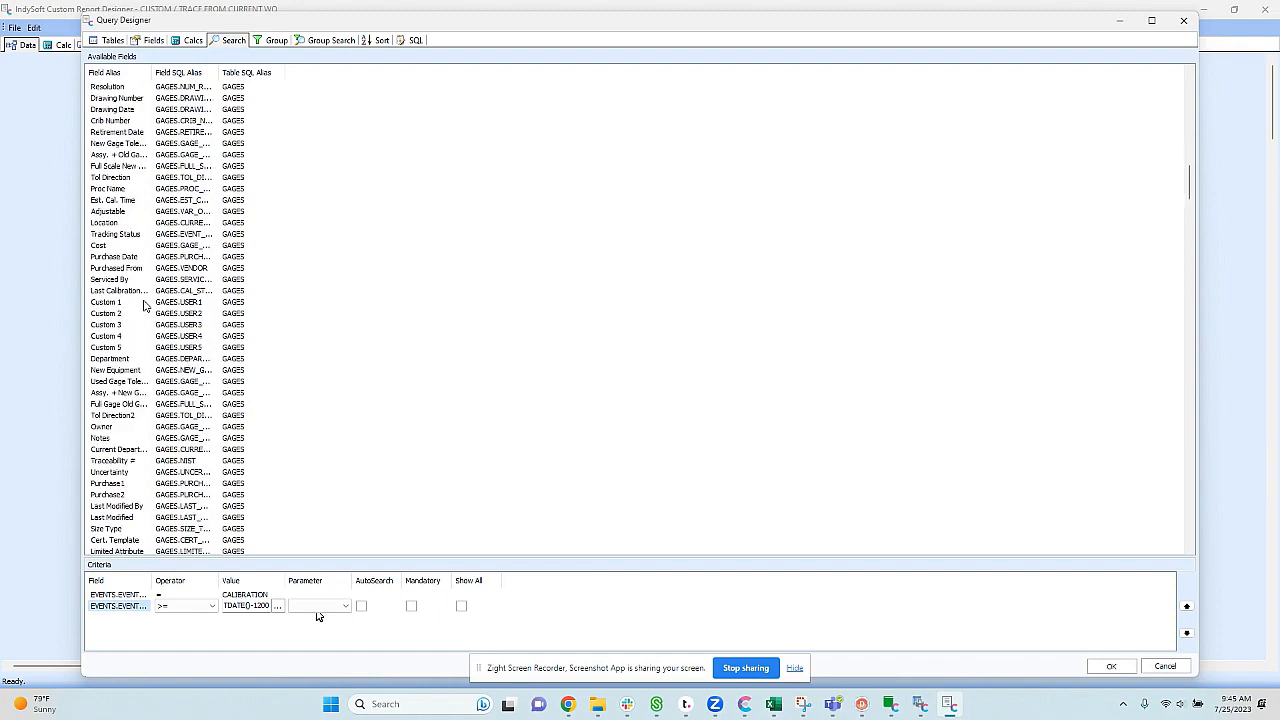
scroll(143, 305, down, 7)
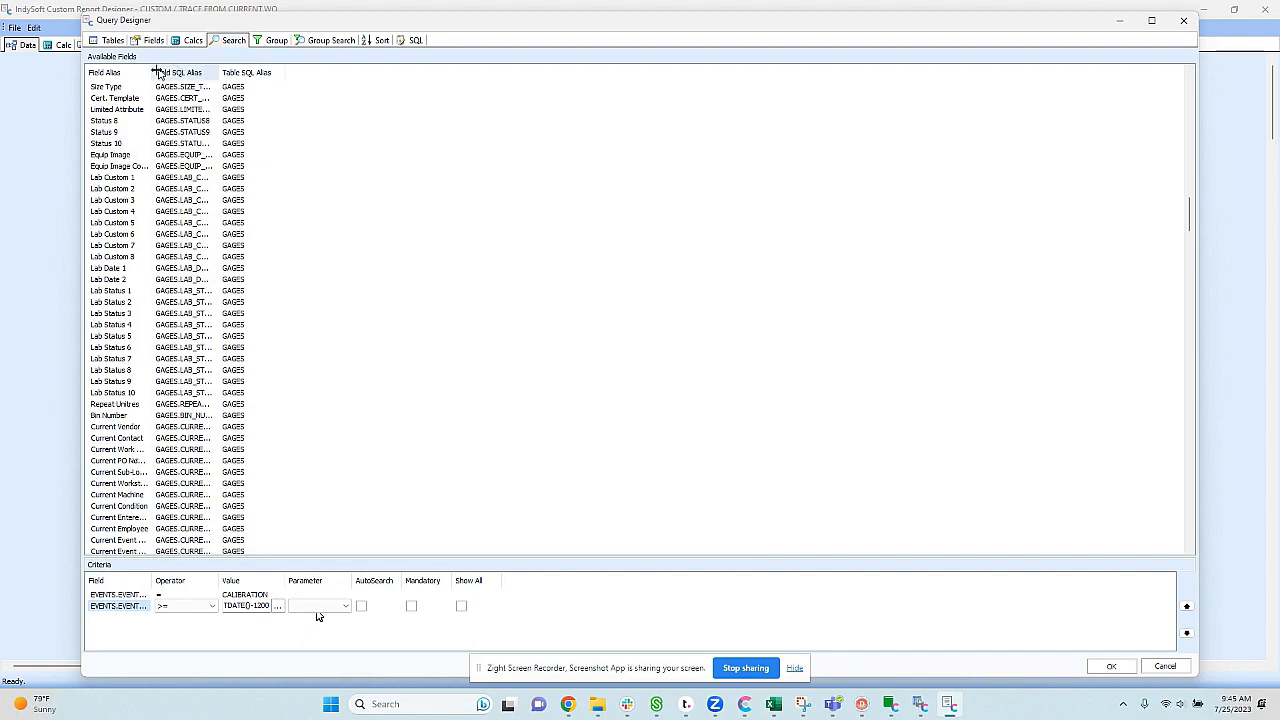
drag(152, 72, 266, 72)
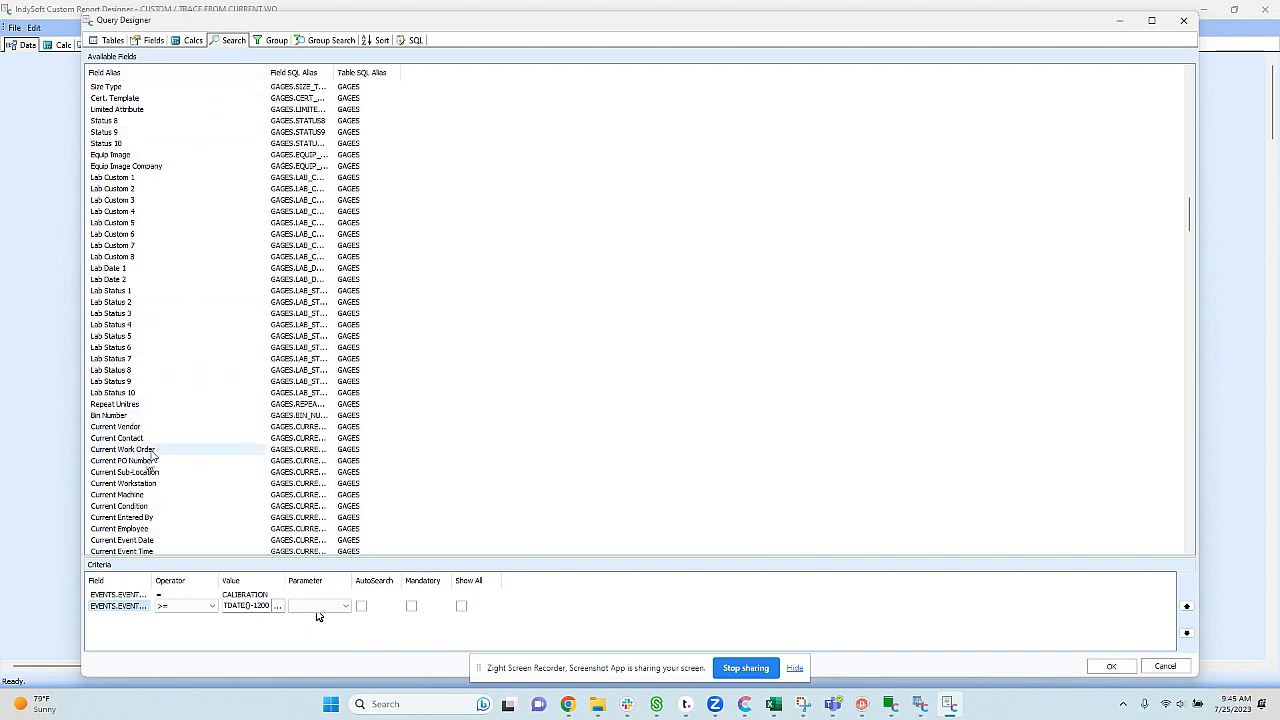
drag(153, 452, 250, 628)
click(248, 617)
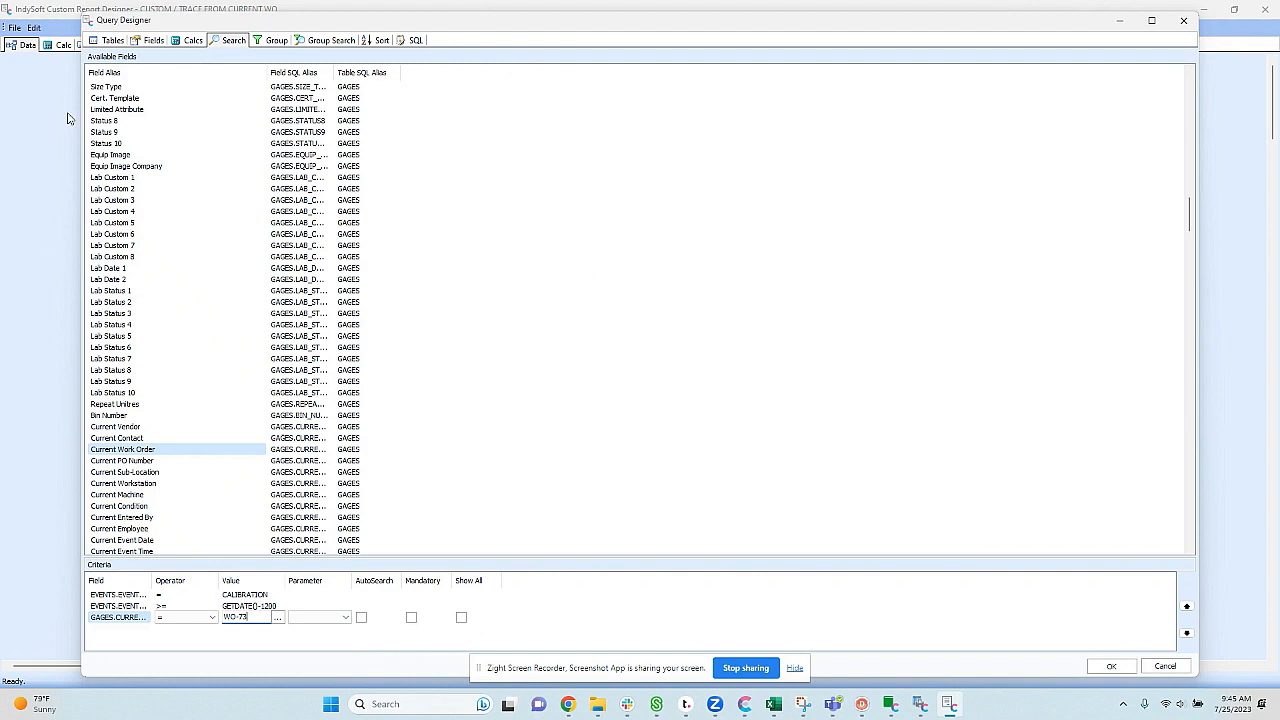
Step: Sort the query by the TRACE2 fields Trace Company and Trace I.D., and display the generated SQL
click(274, 40)
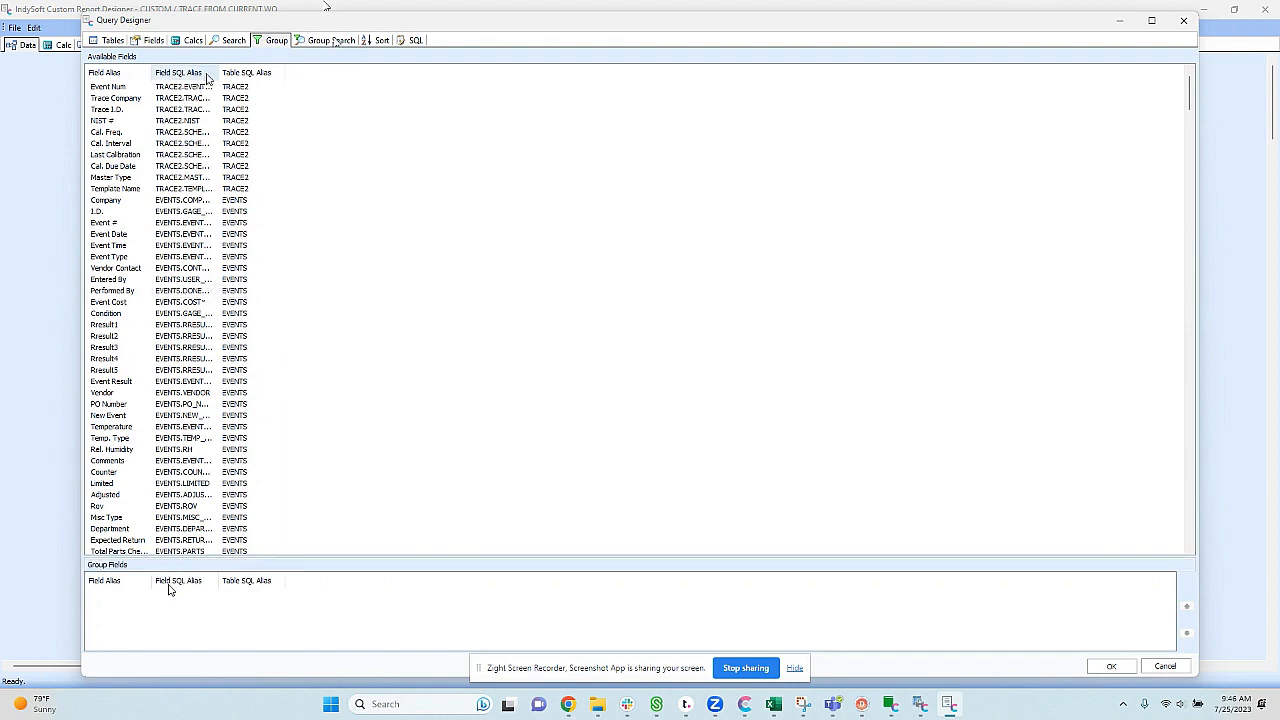
click(330, 42)
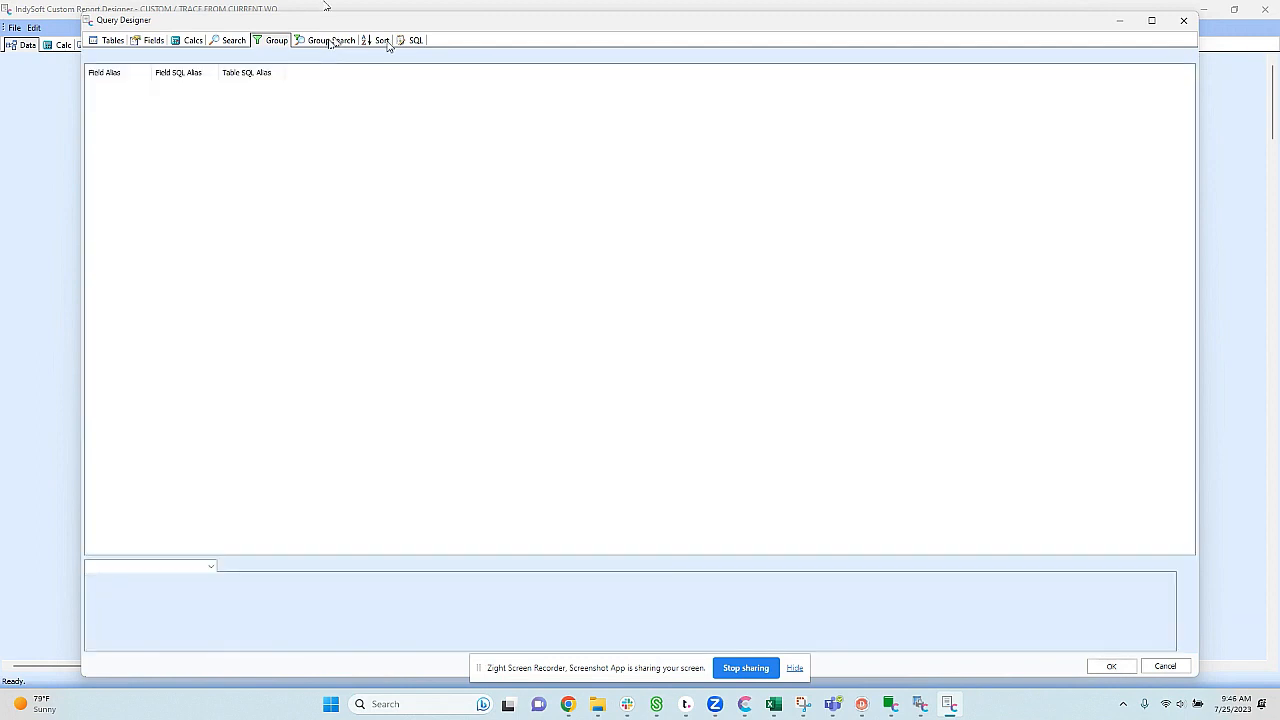
click(386, 42)
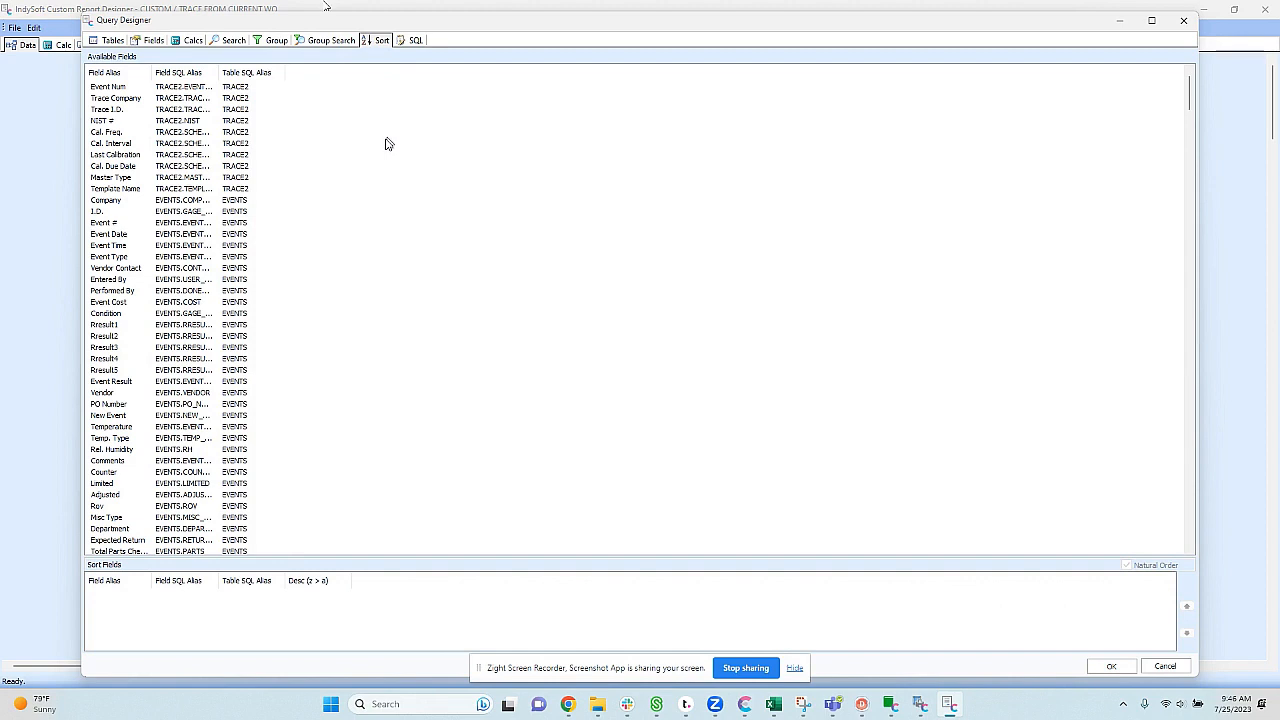
double_click(144, 100)
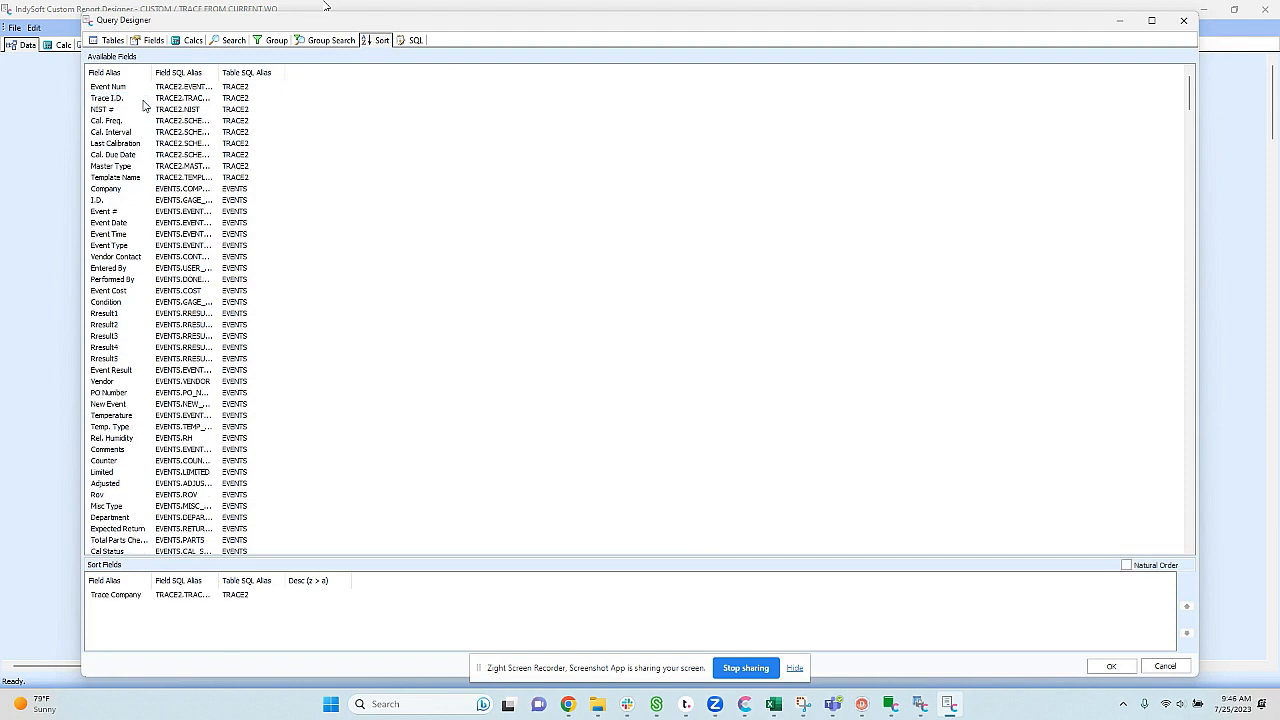
double_click(131, 99)
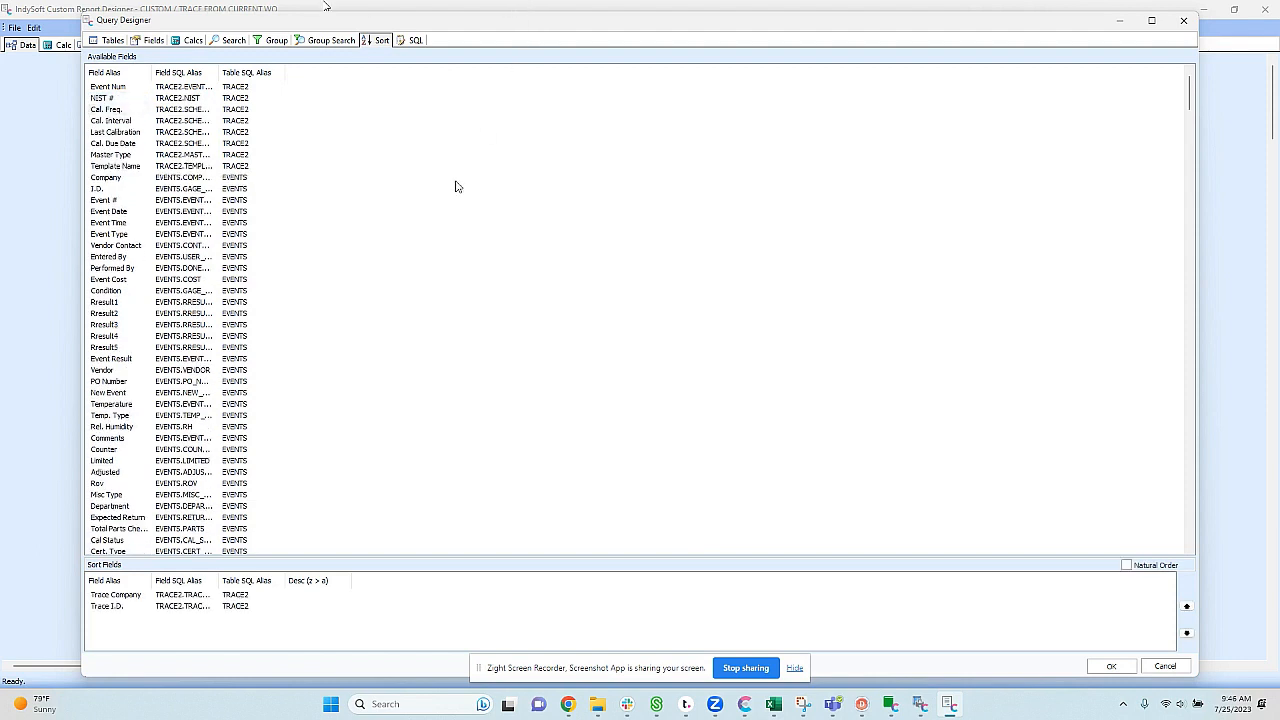
click(415, 42)
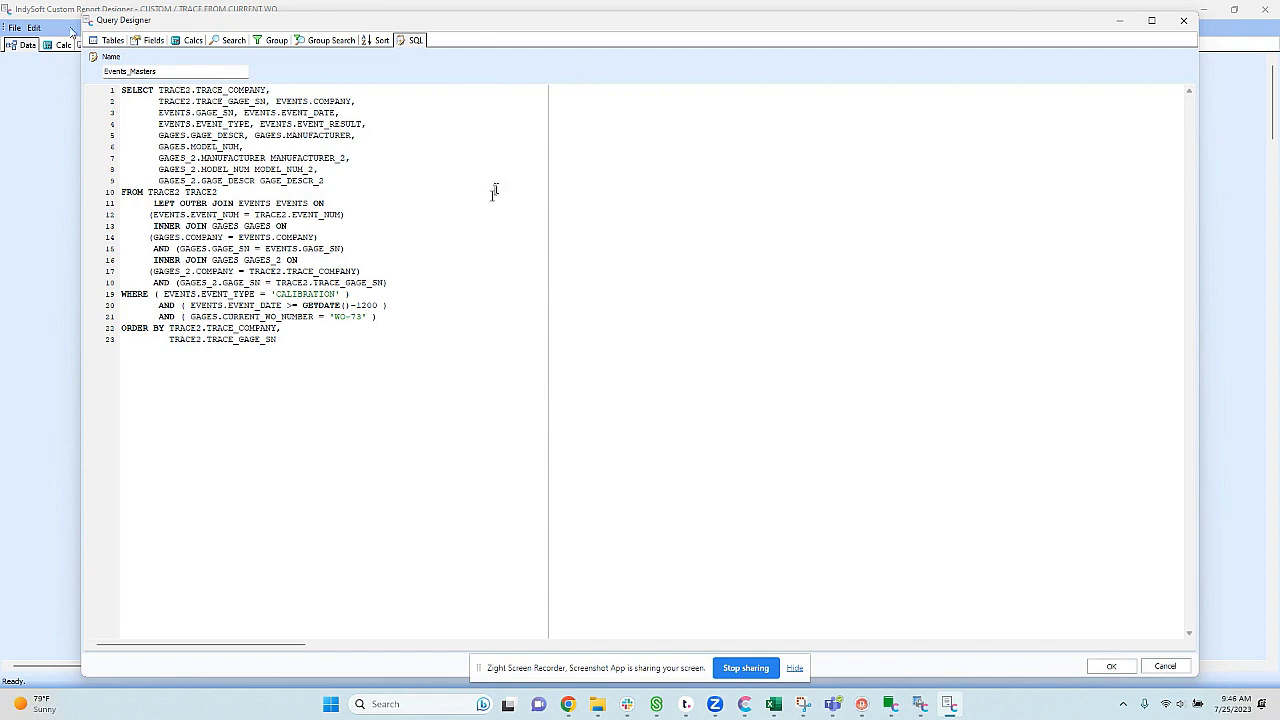
Step: Check the ORDER BY clause of the generated SQL, return to the table selection and accept the query design
drag(291, 340, 283, 328)
click(500, 327)
click(96, 41)
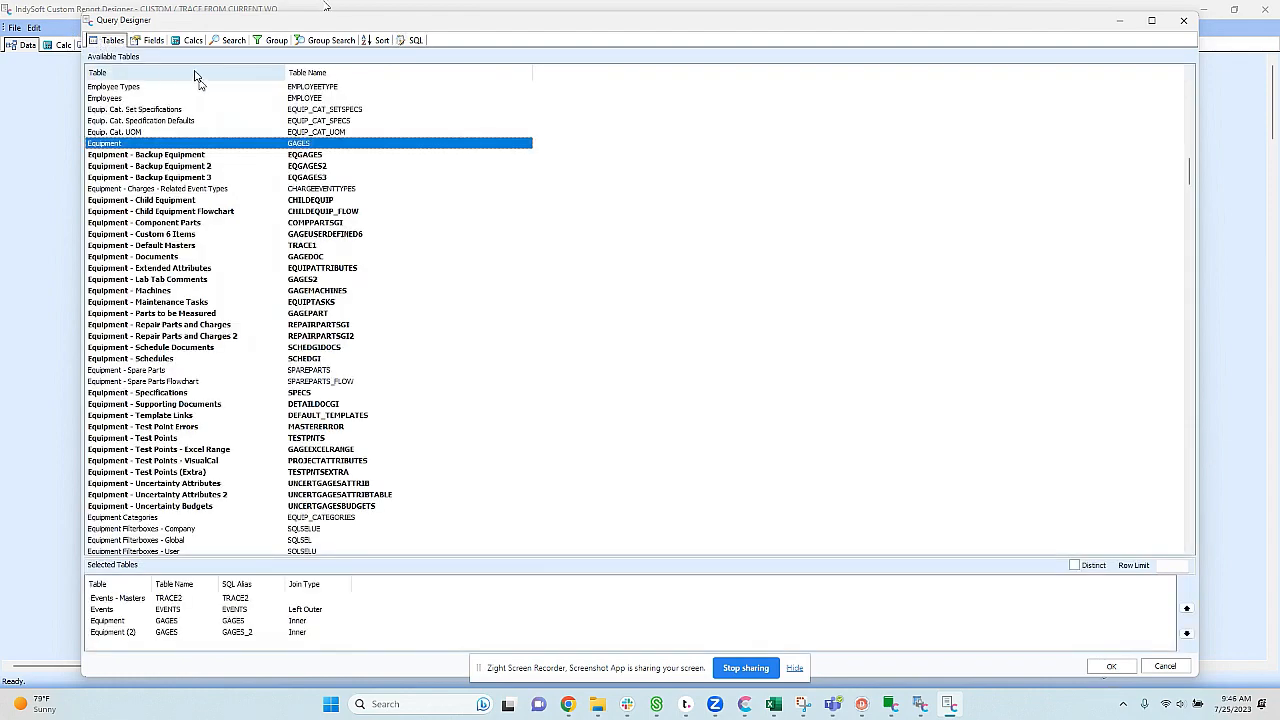
click(1110, 666)
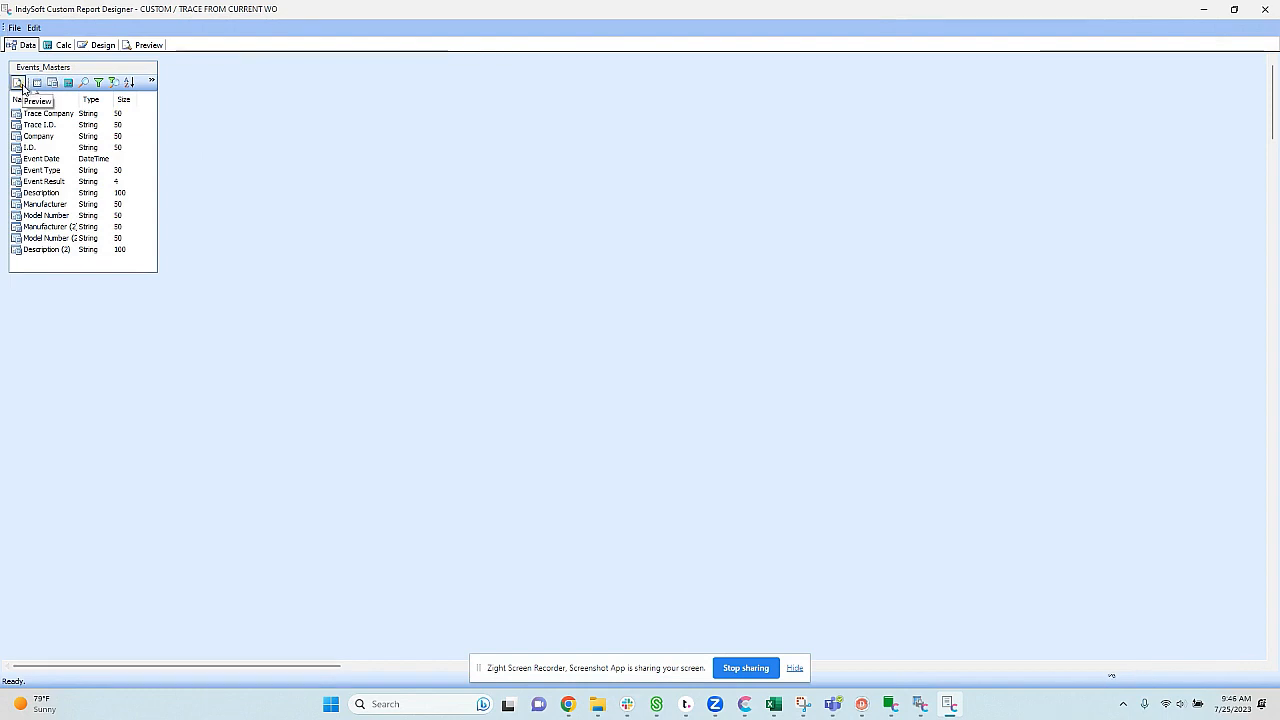
Step: Preview the Events_Masters data and enlarge the preview window to show the columns through Event Type
click(22, 87)
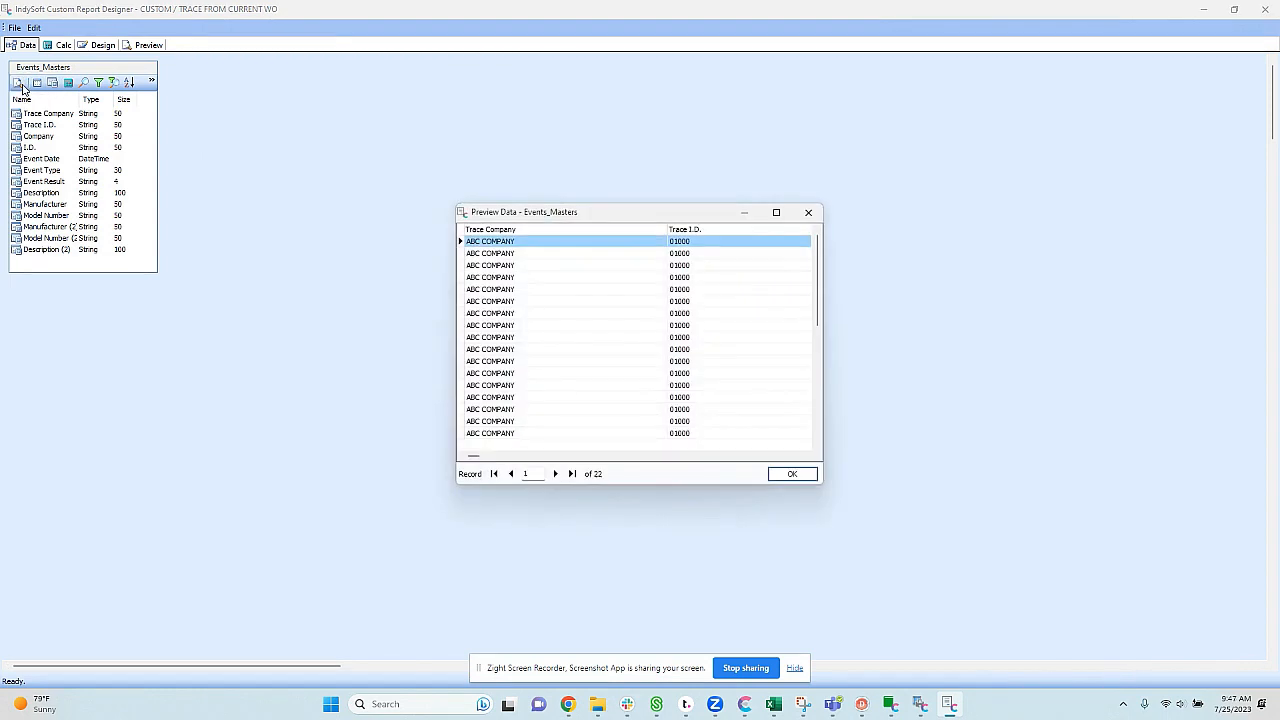
click(727, 329)
scroll(727, 330, down, 5)
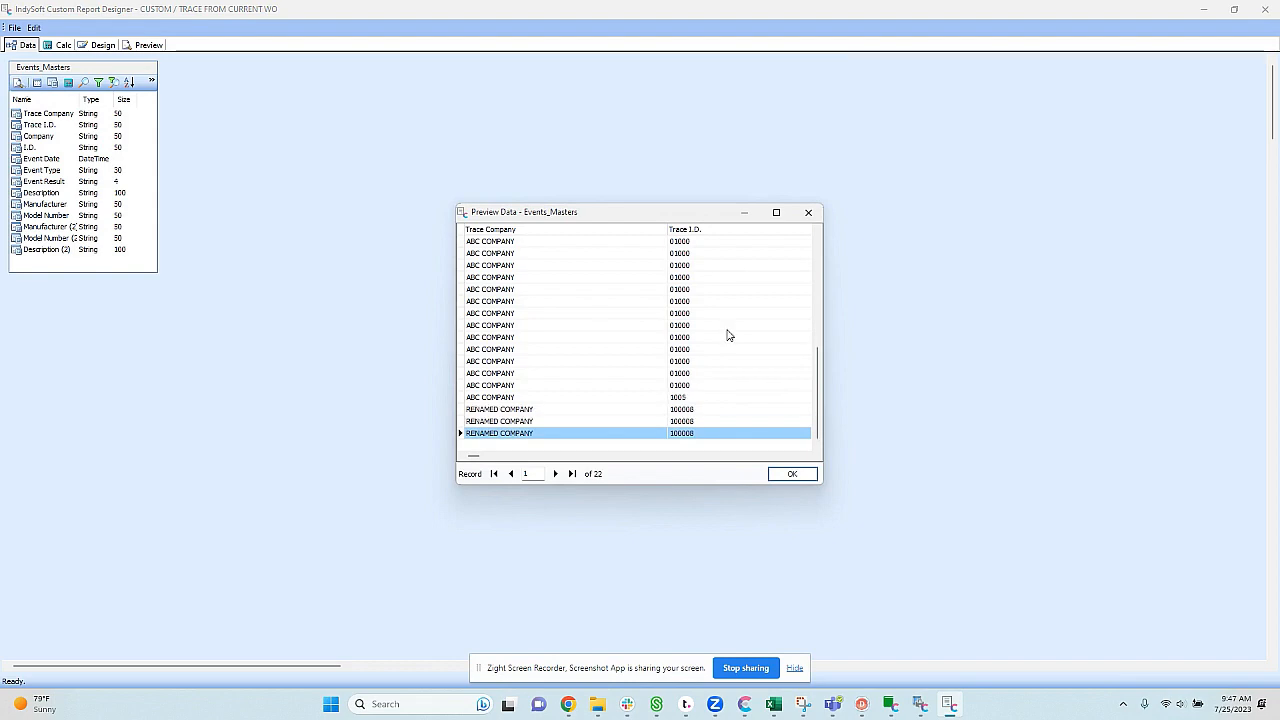
drag(457, 208, 195, 115)
drag(822, 262, 1256, 284)
click(1055, 151)
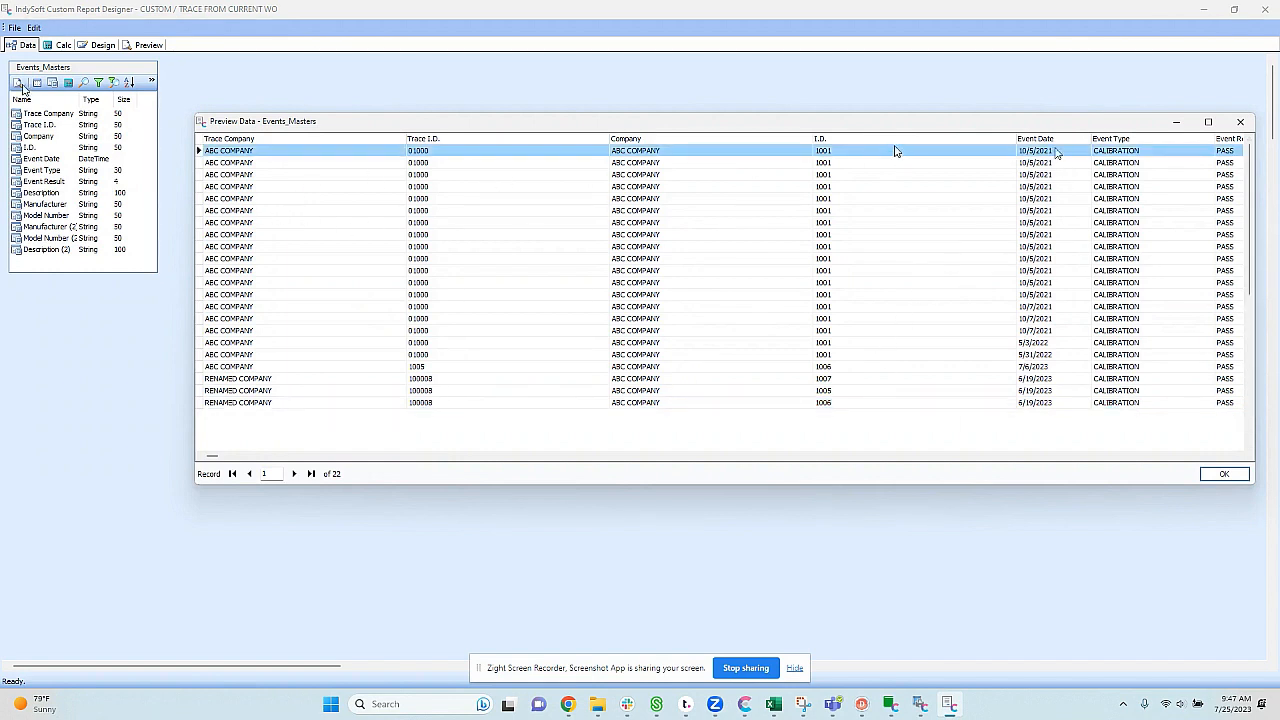
Step: Examine the traced equipment, I.D. and event date values across the previewed rows, and close the data preview
click(852, 222)
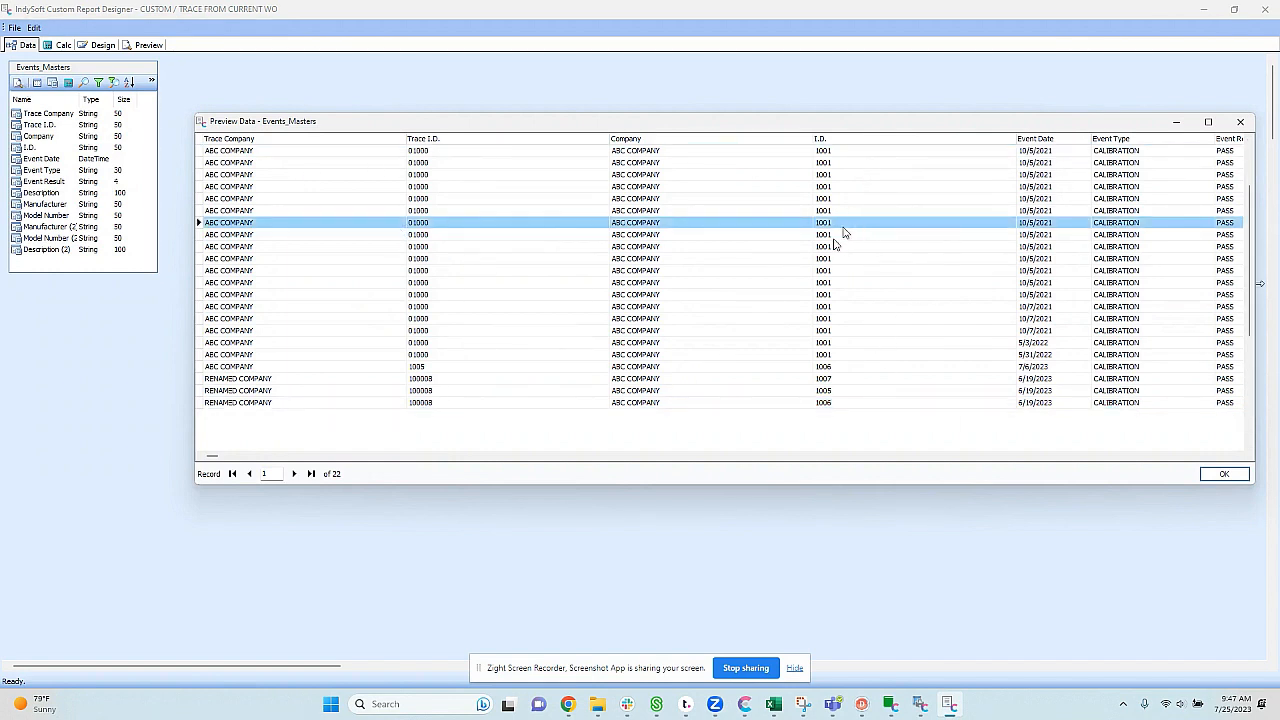
click(735, 282)
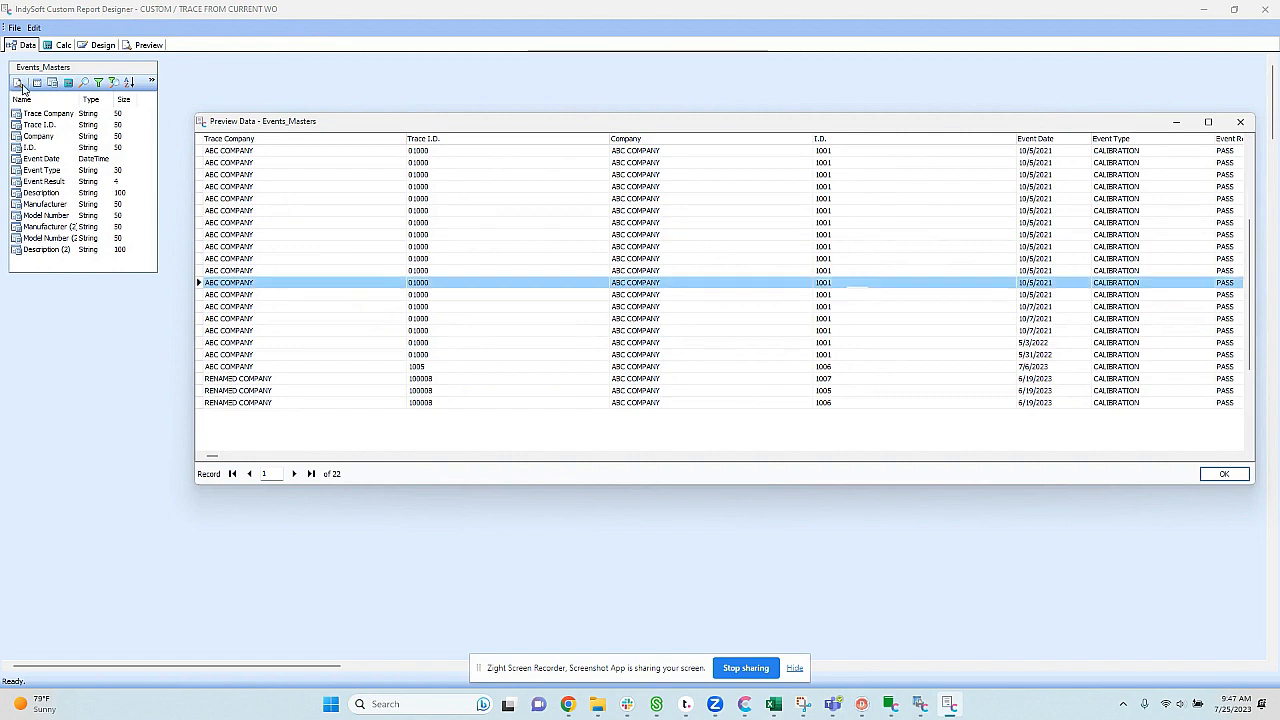
click(857, 342)
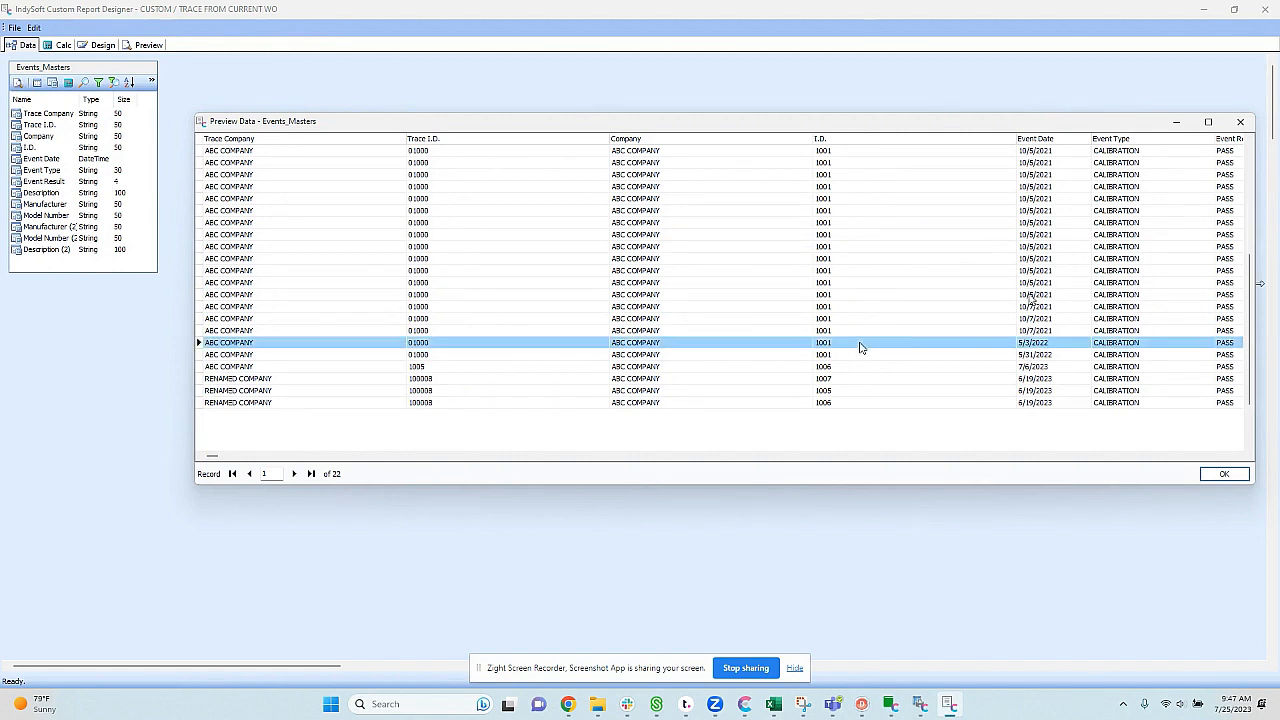
click(1038, 246)
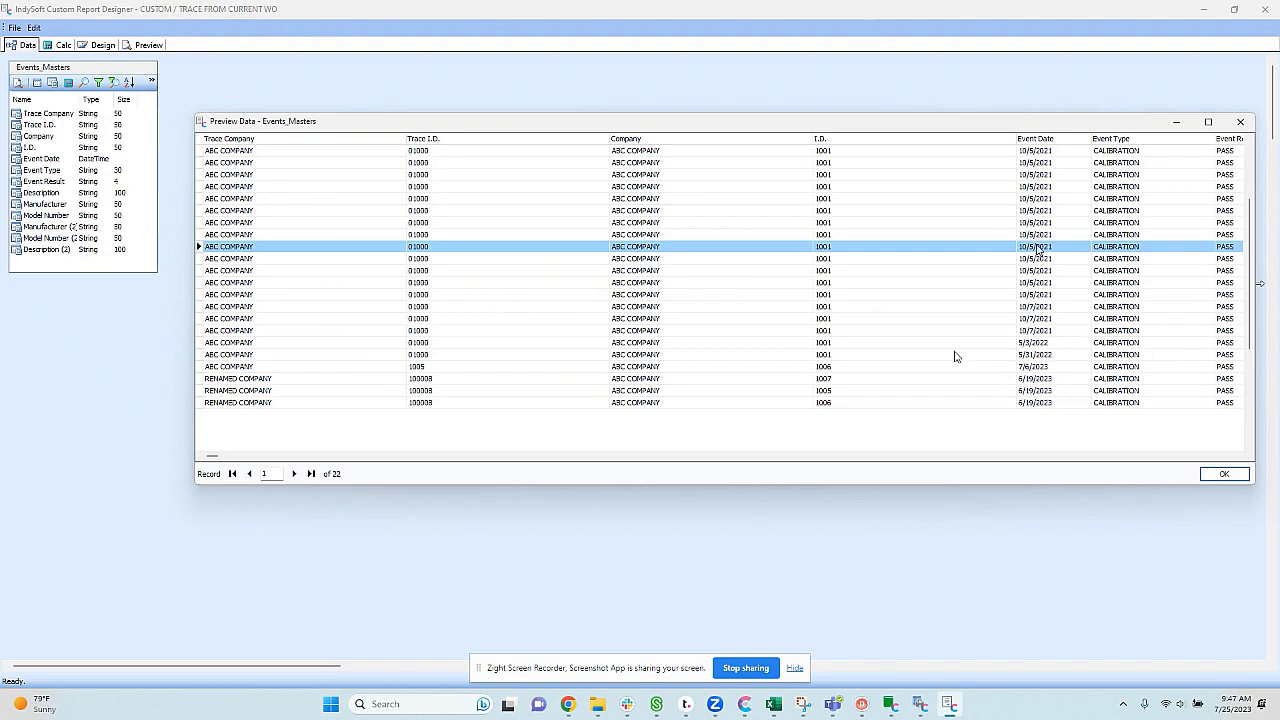
click(660, 367)
click(580, 391)
click(754, 404)
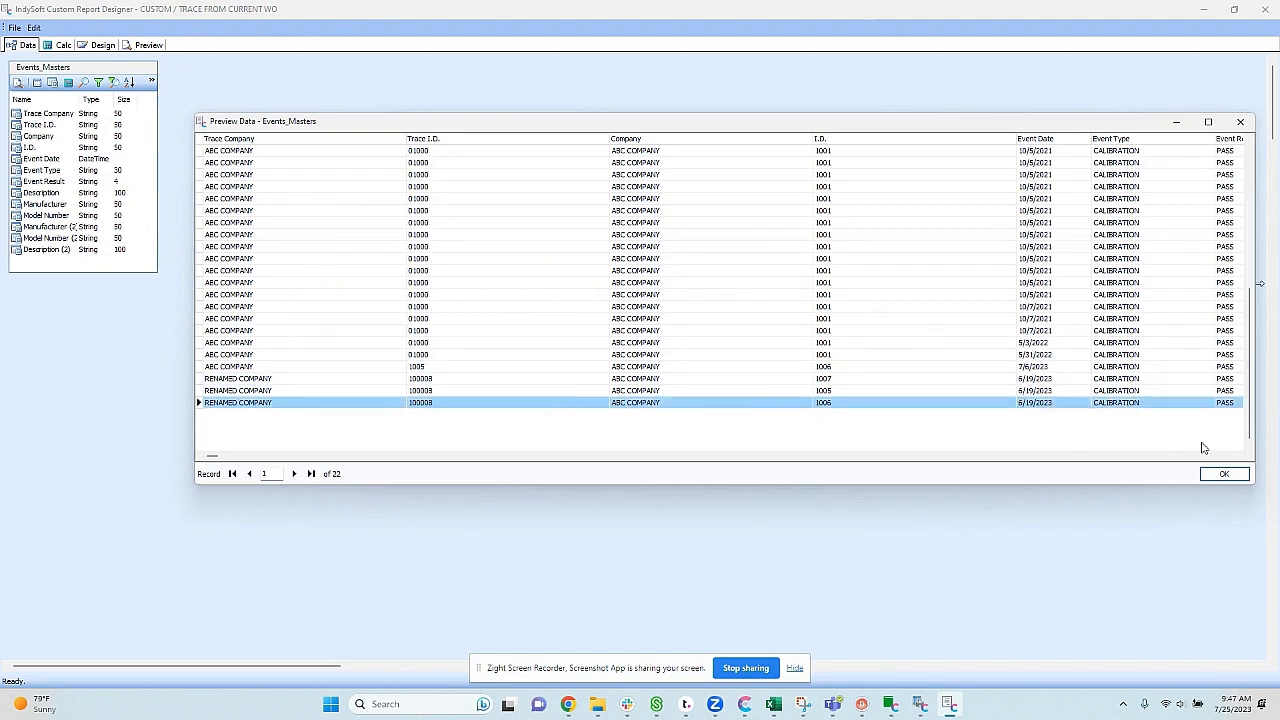
click(1222, 475)
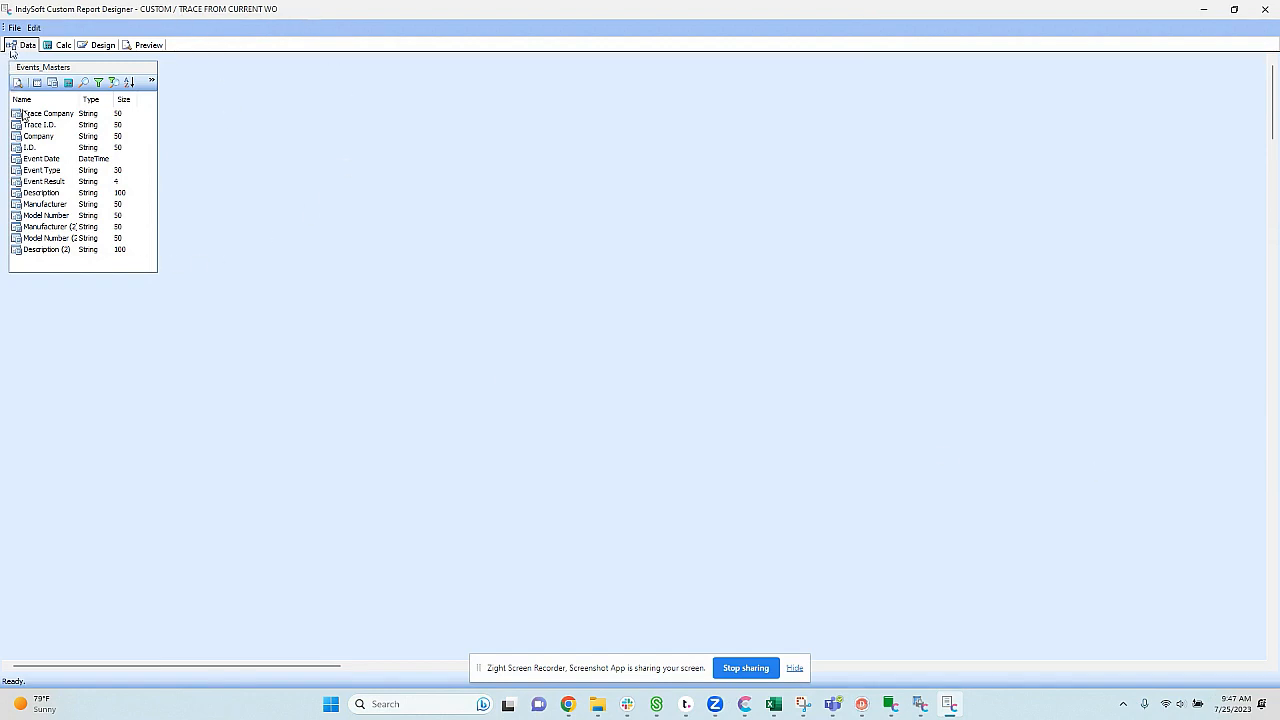
Step: Start the Report Wizard for the report design and include all fields of the Events_Masters pipeline
click(101, 46)
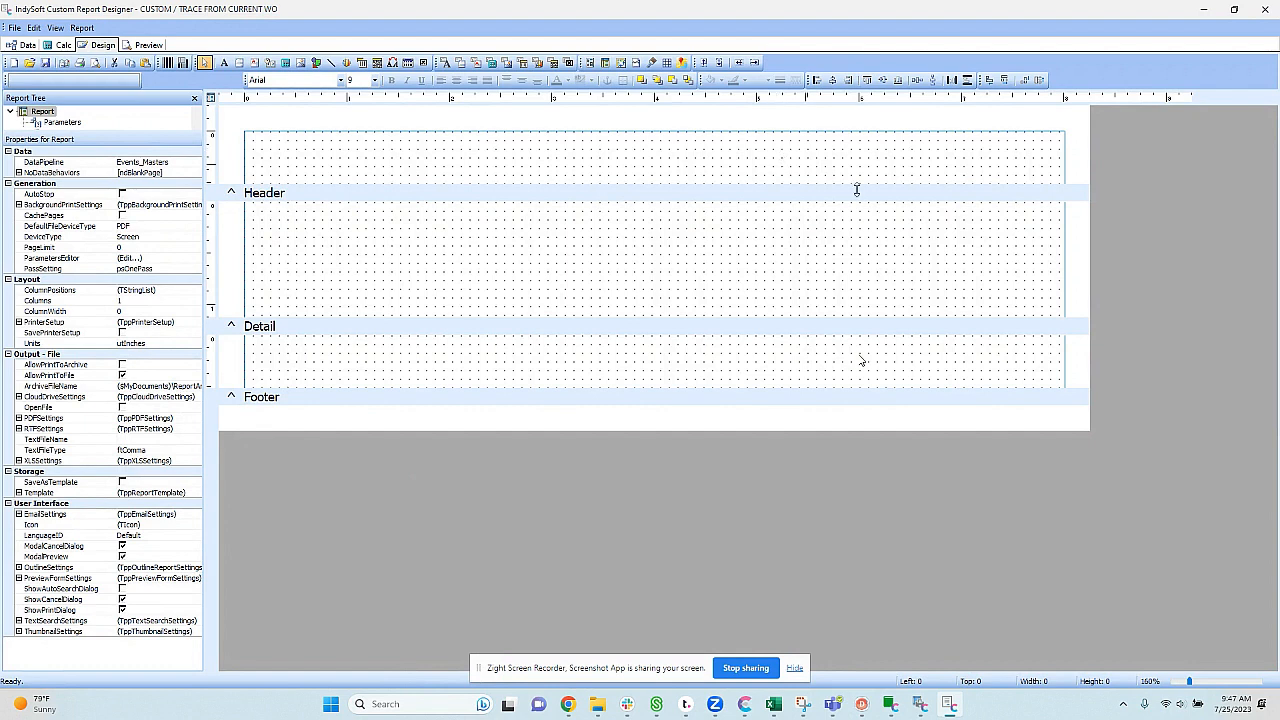
click(15, 28)
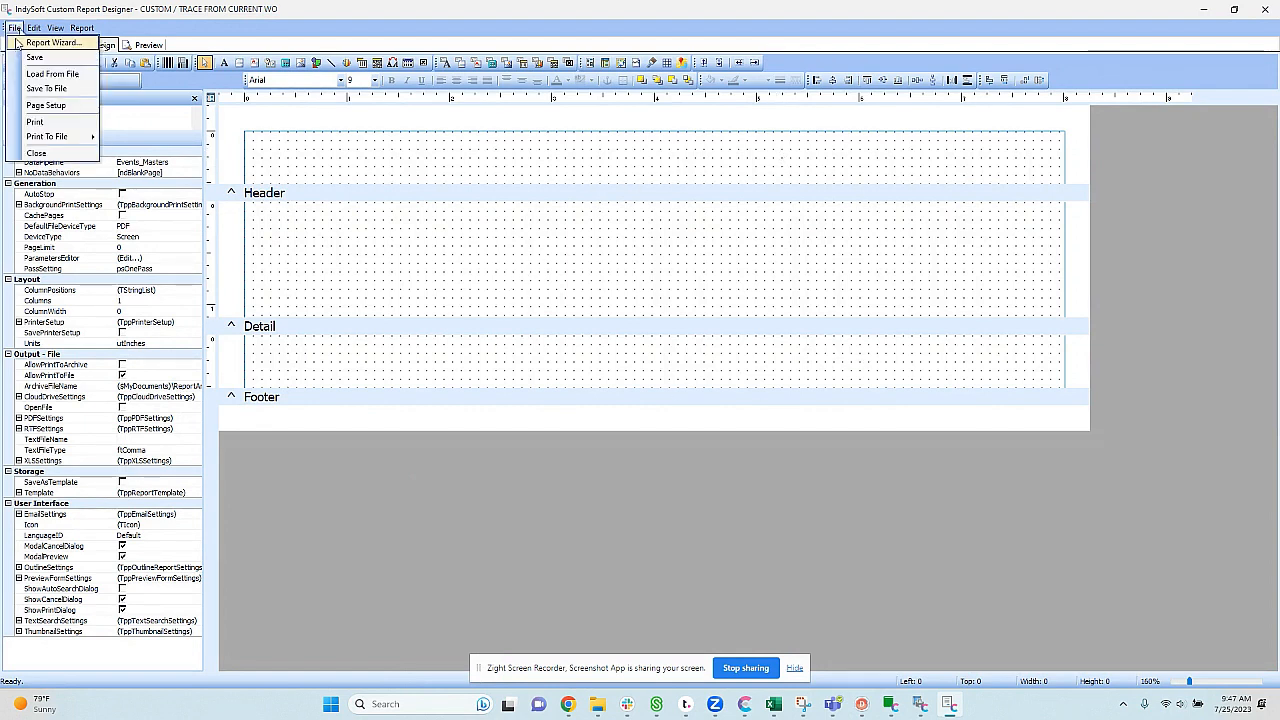
click(17, 42)
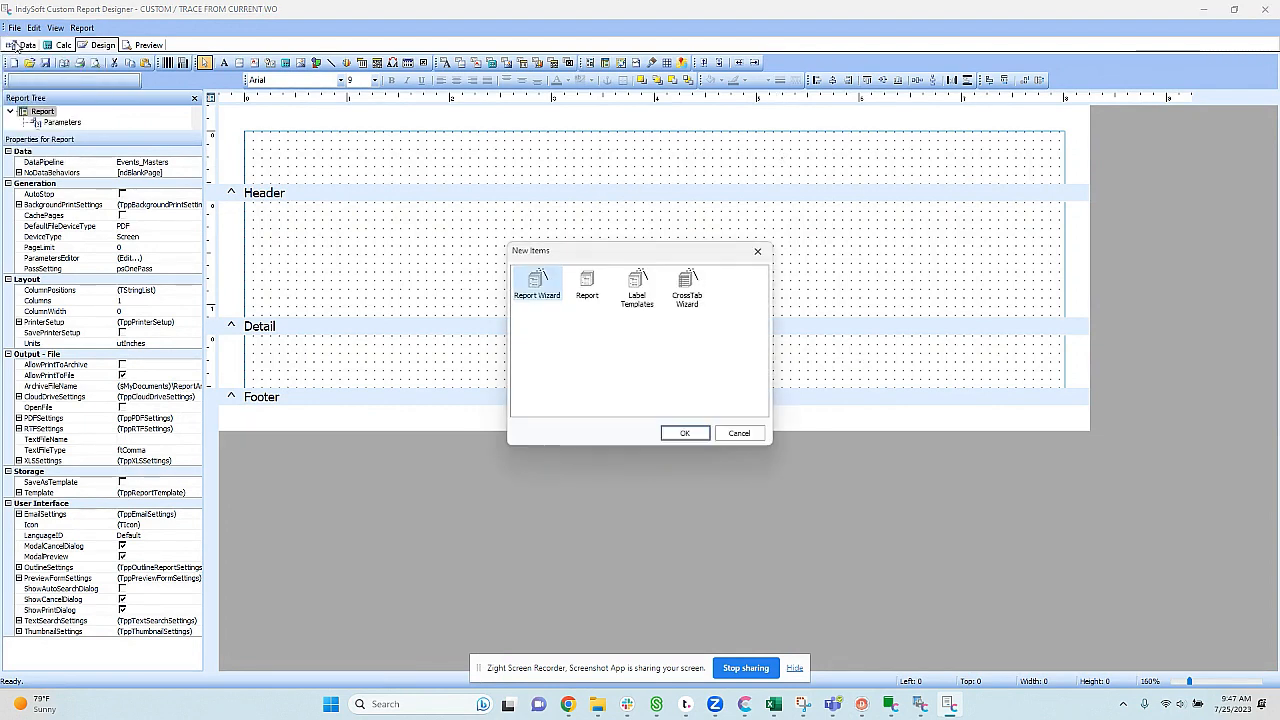
double_click(534, 283)
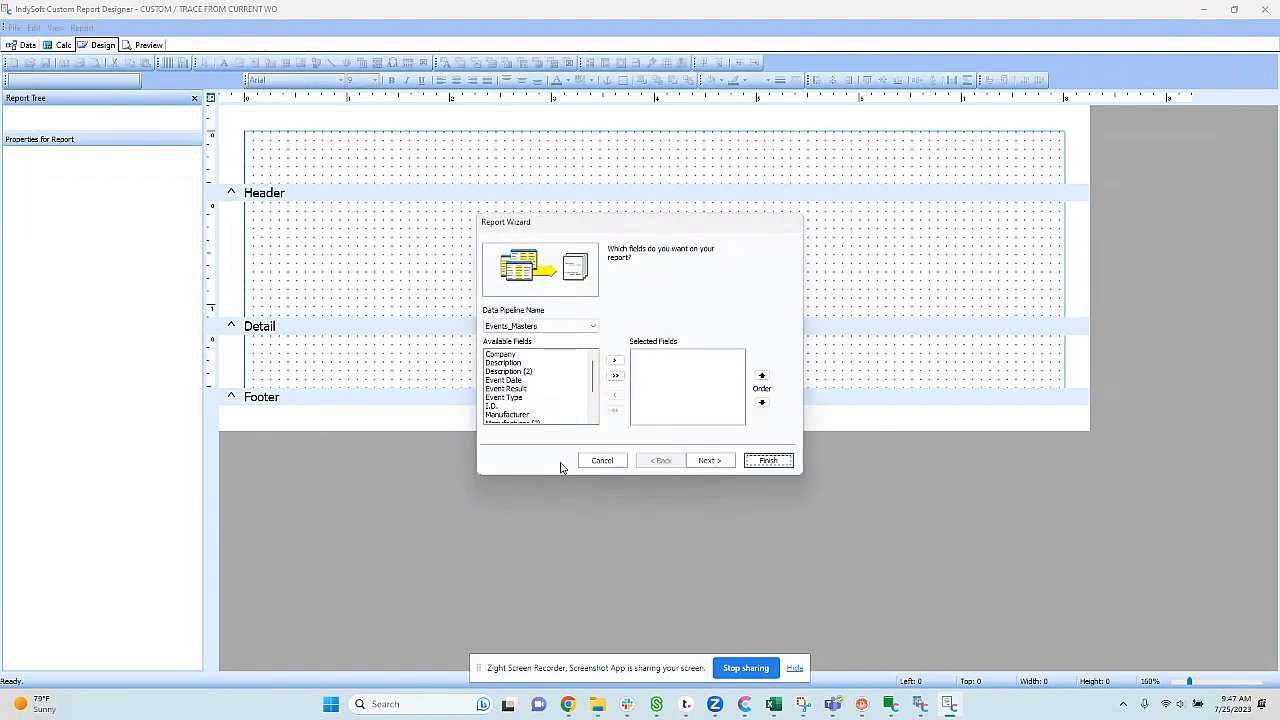
click(615, 377)
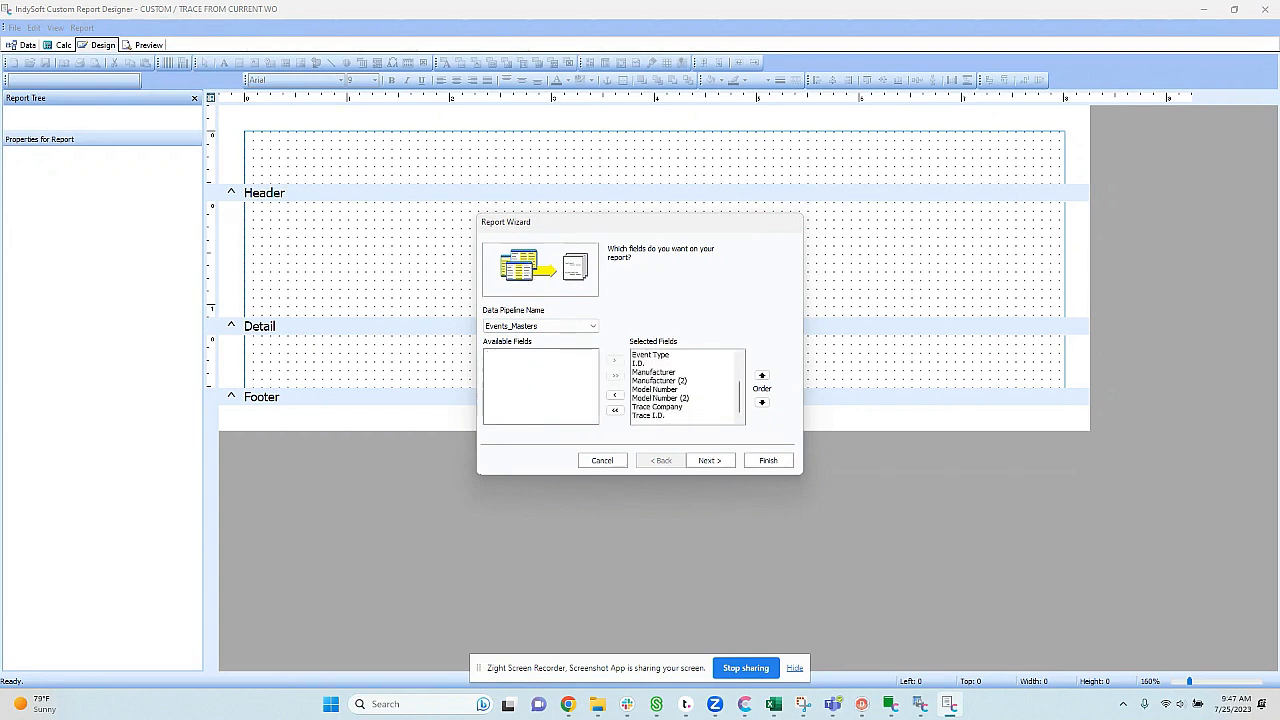
click(670, 399)
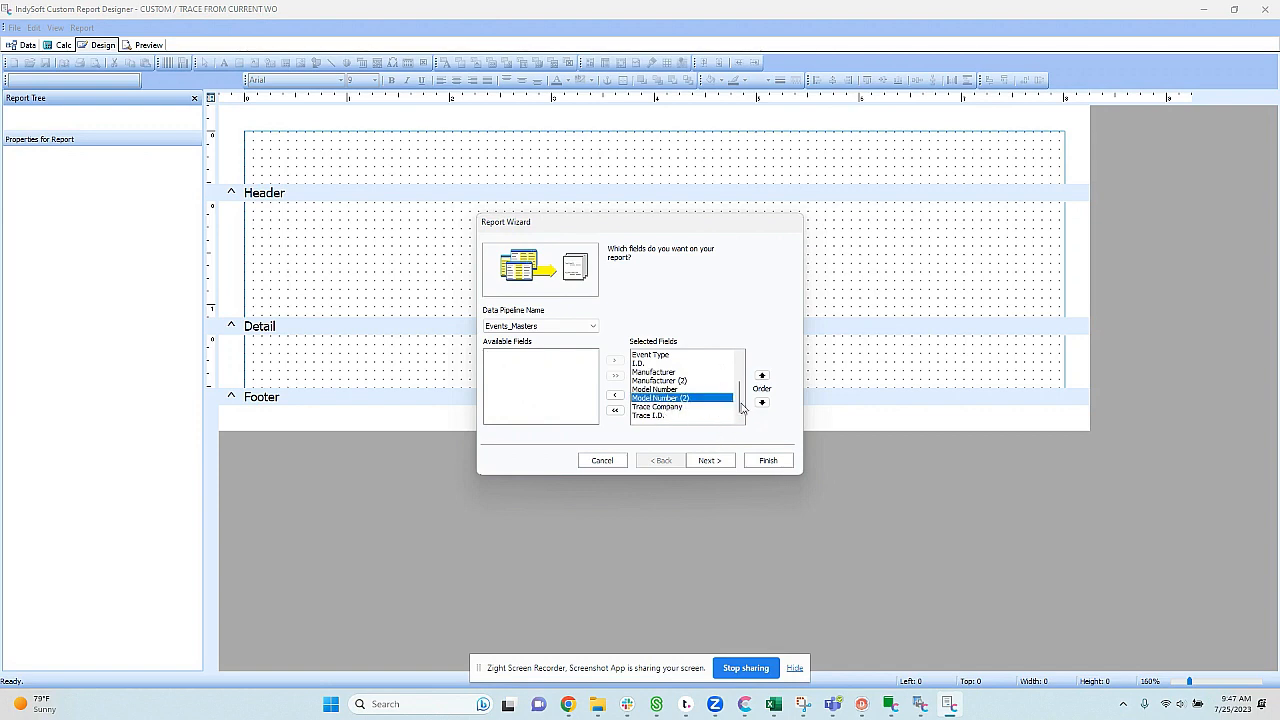
click(709, 462)
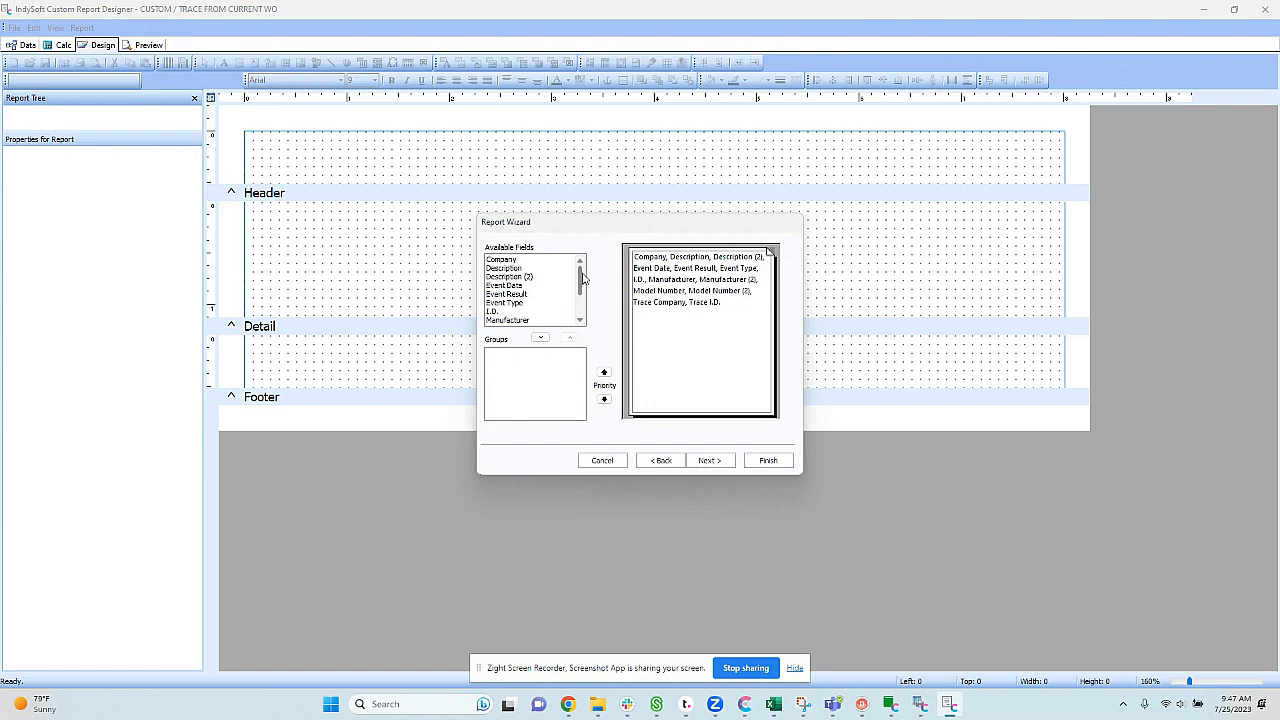
Step: Group the report by Trace Company and then by Trace I.D. in the wizard
drag(582, 283, 584, 304)
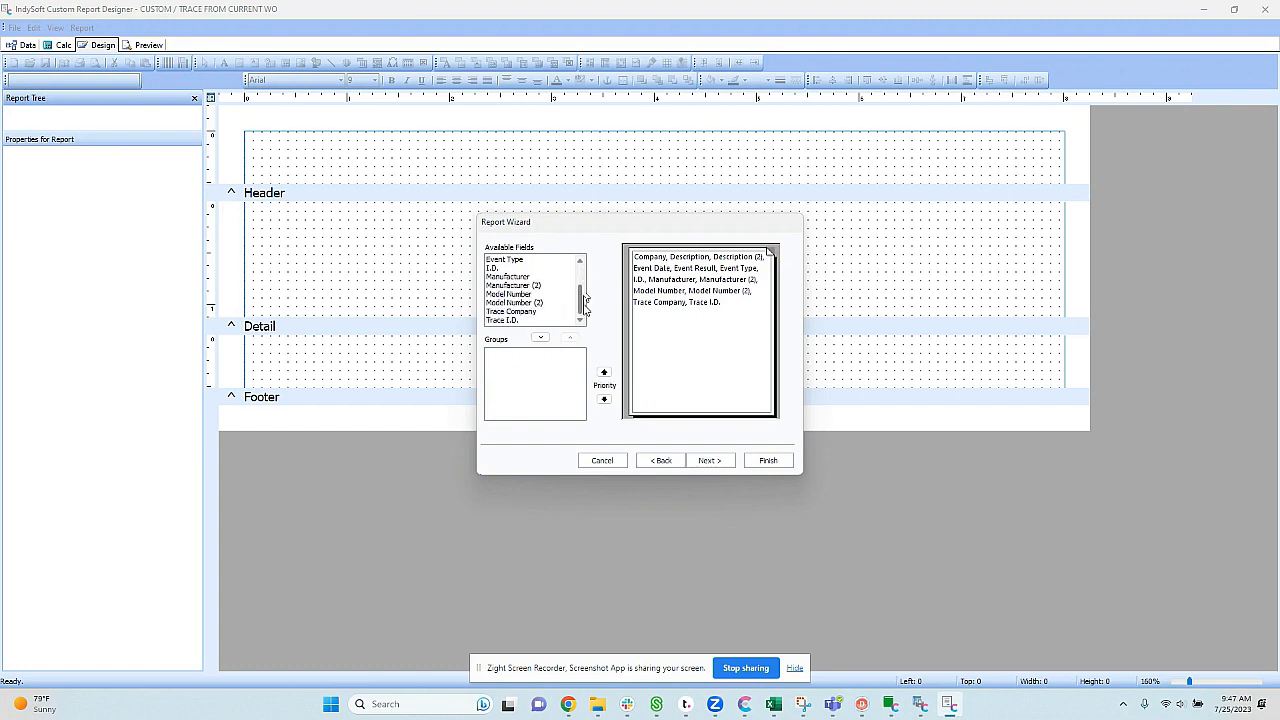
click(521, 313)
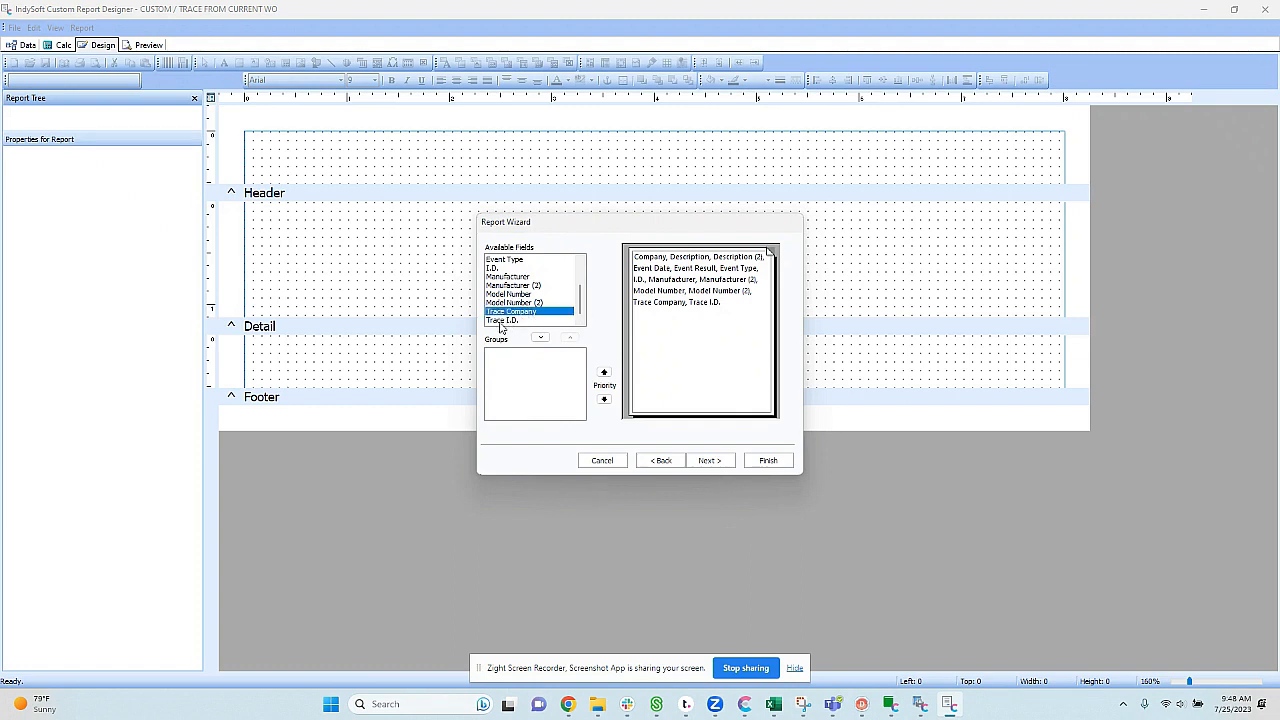
click(501, 322)
double_click(526, 312)
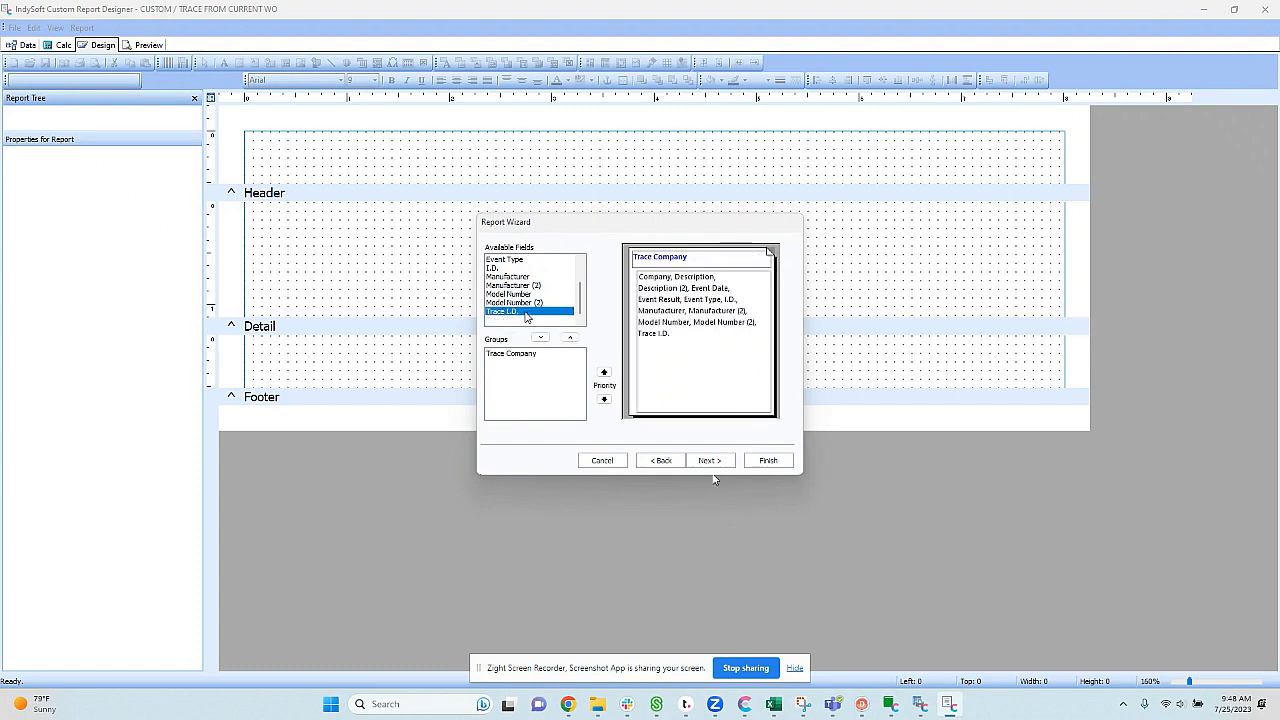
double_click(526, 312)
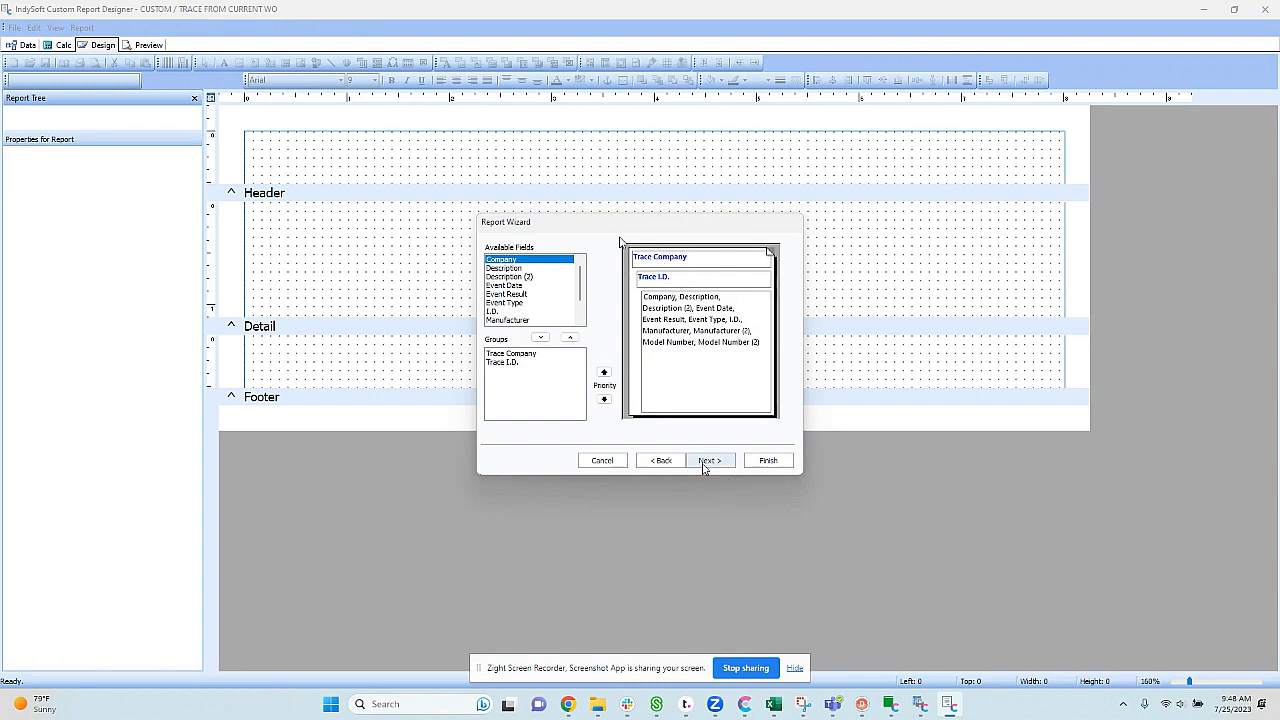
click(706, 462)
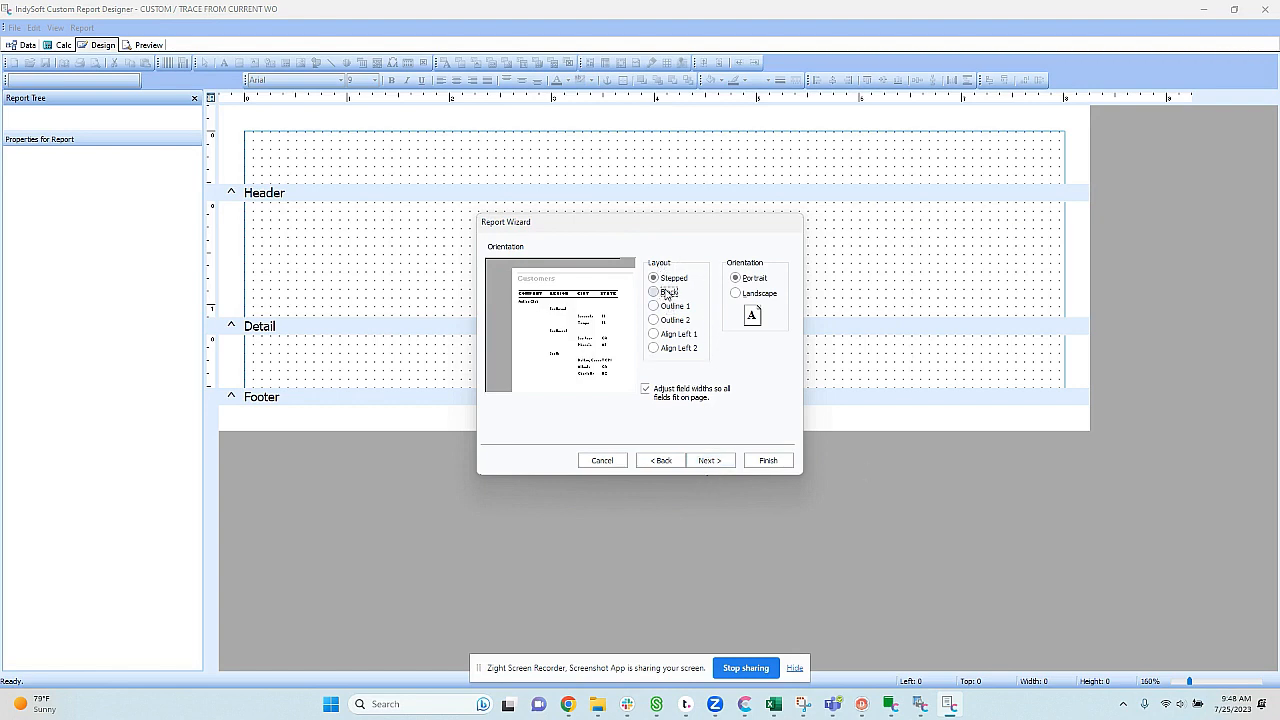
Step: Compare the wizard's layout options and choose the Stepped layout with Landscape orientation
click(670, 320)
click(672, 334)
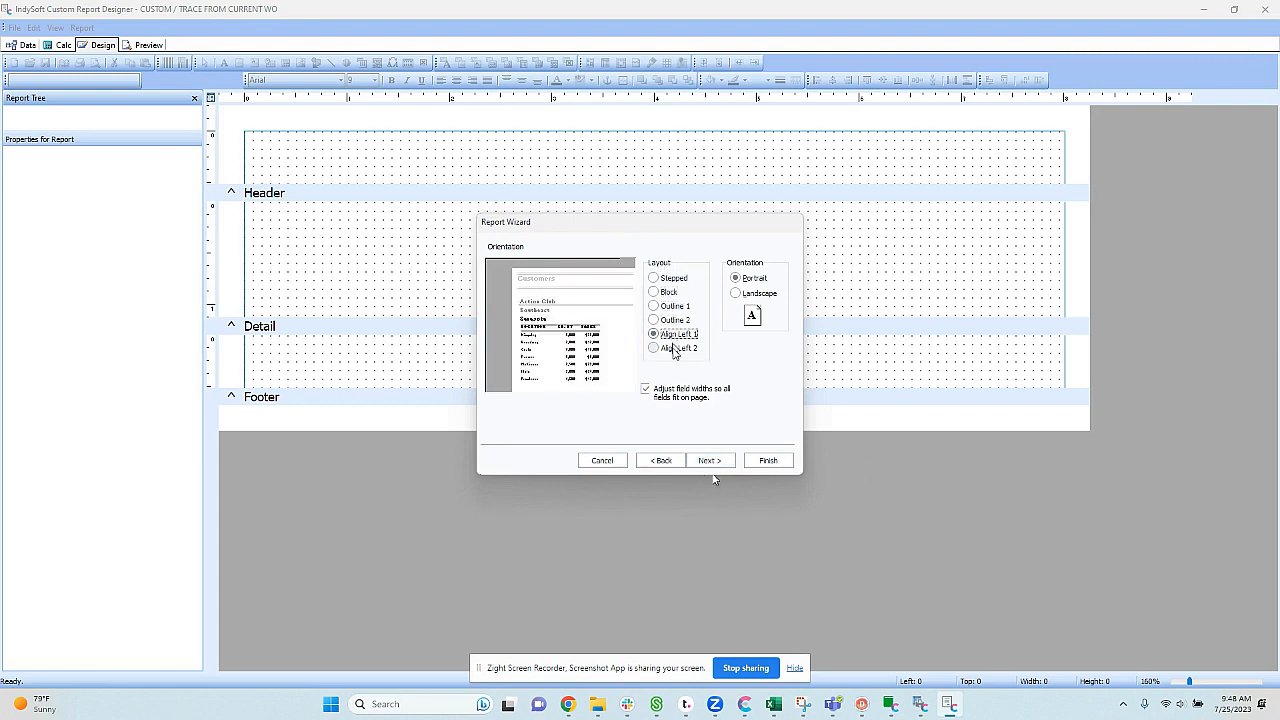
click(675, 347)
click(670, 278)
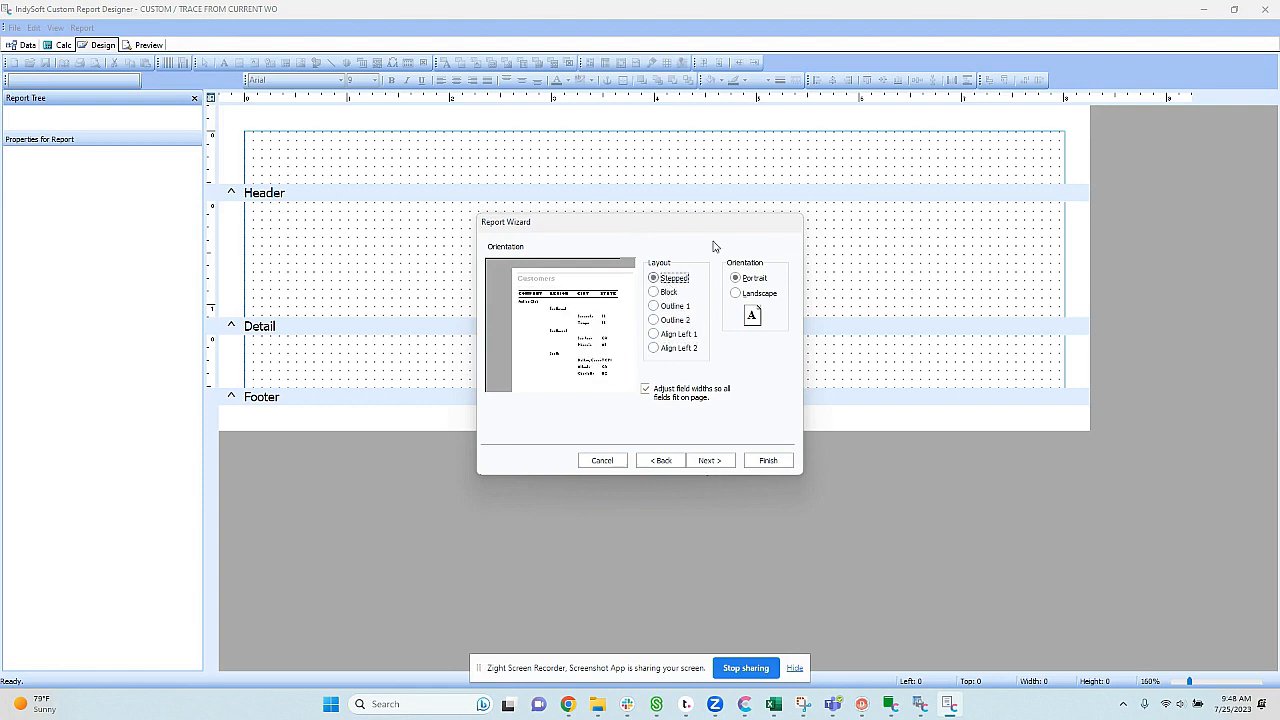
click(757, 293)
click(709, 460)
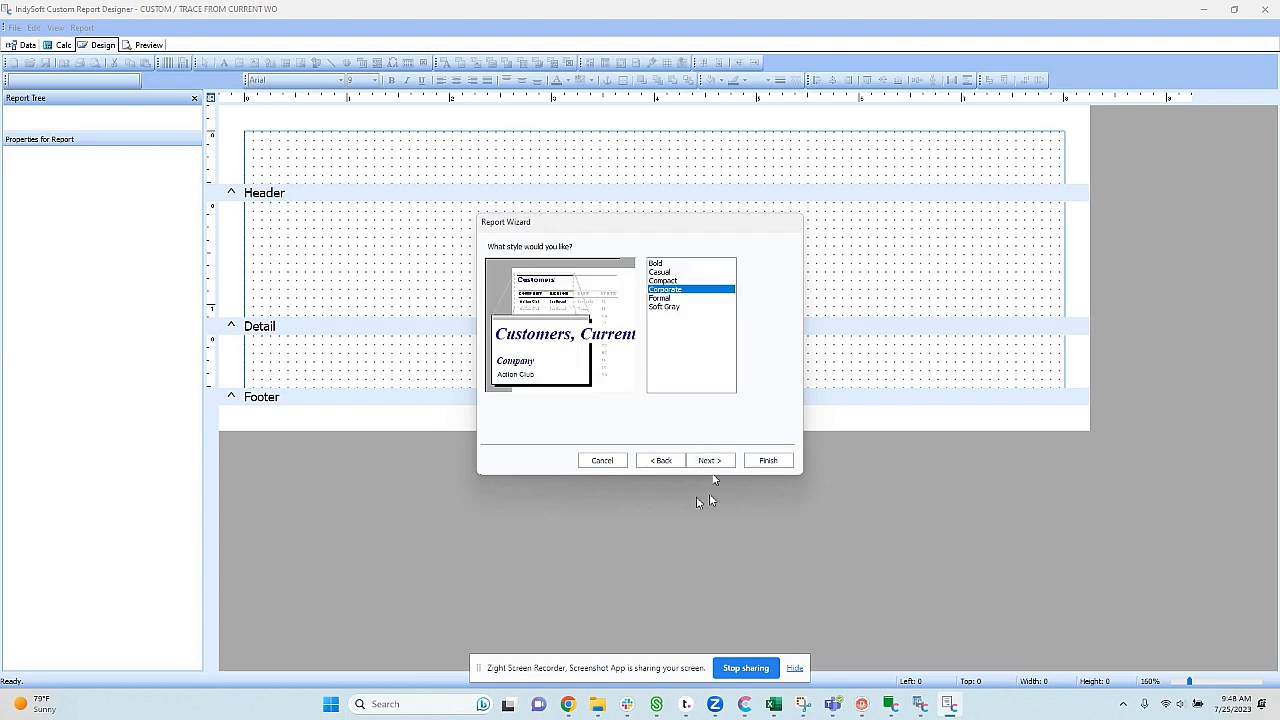
Step: Compare the report styles, choose Corporate, and finish the wizard with the option to modify the report's design
click(666, 273)
click(669, 299)
click(670, 308)
click(665, 289)
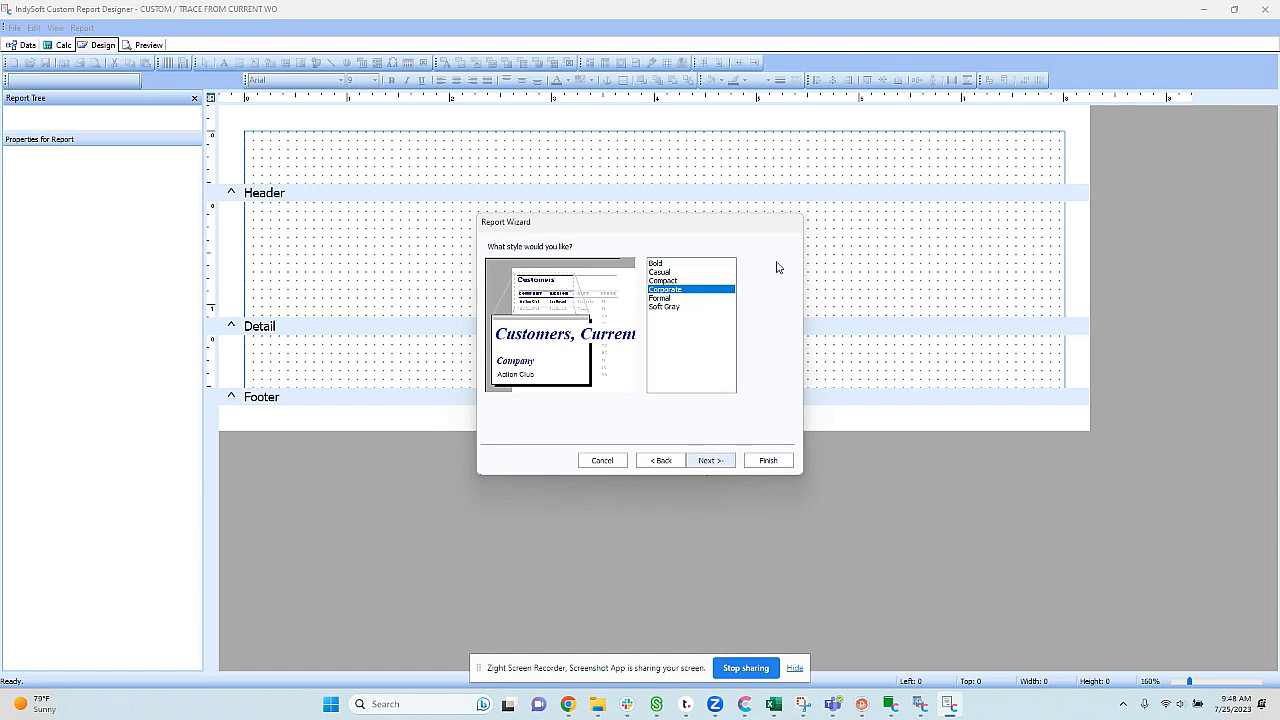
click(722, 462)
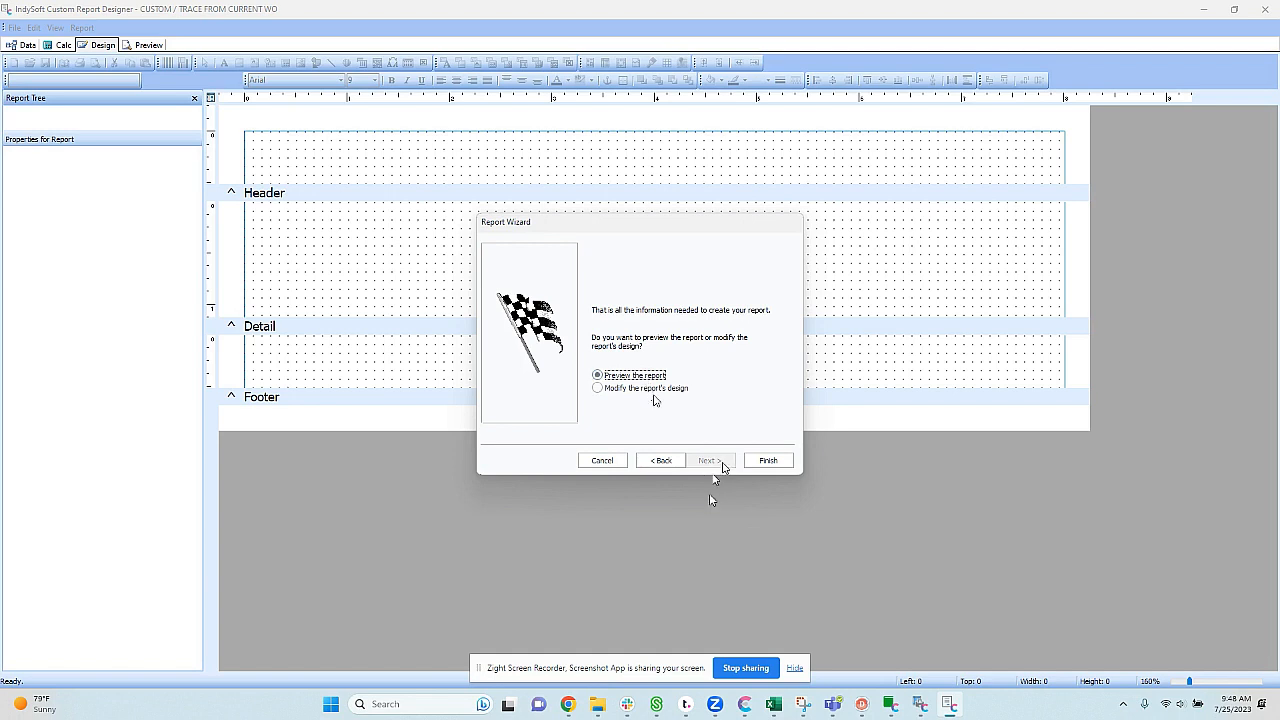
click(646, 388)
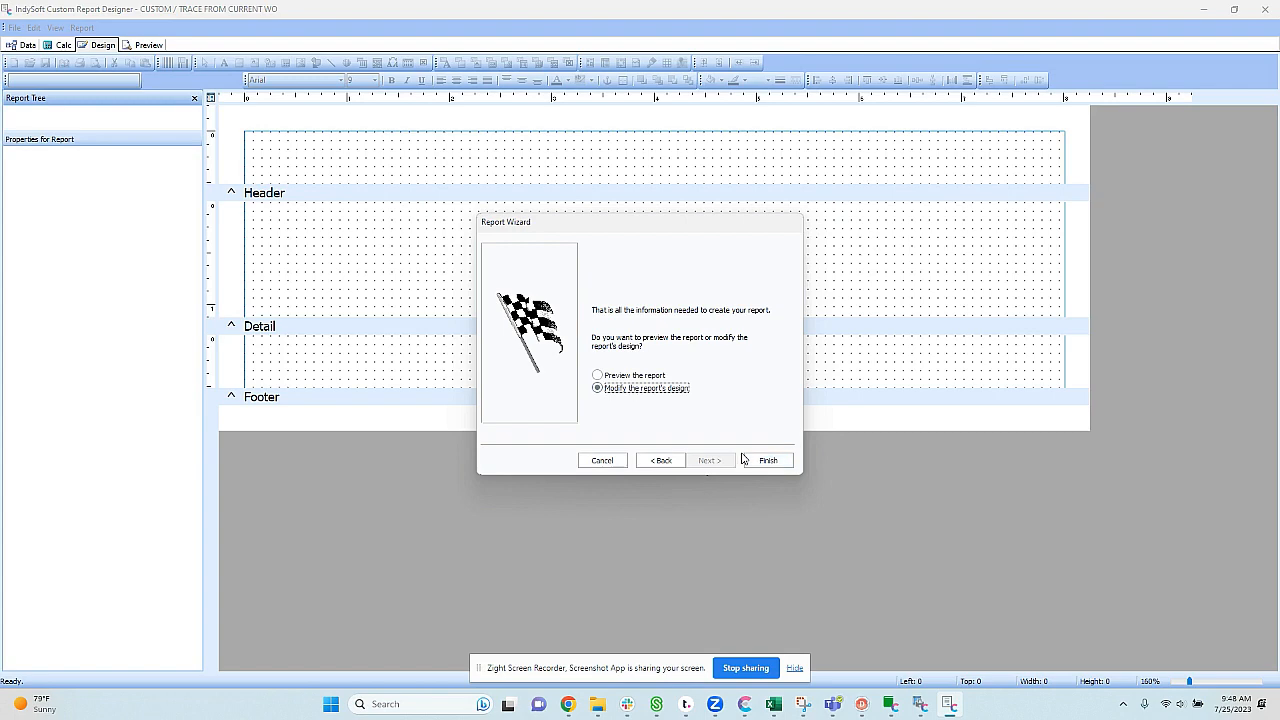
click(768, 462)
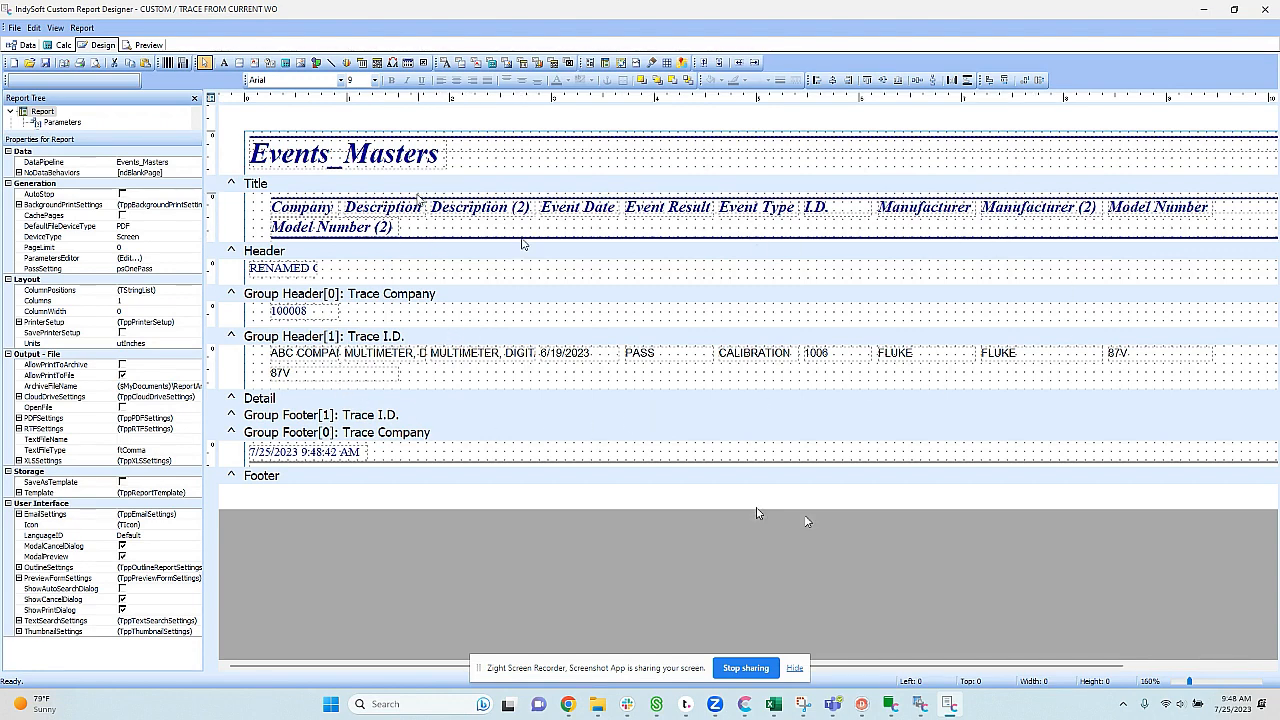
Step: Inspect the generated column labels in the header band, including Description (2), Event Date and Manufacturer (2)
click(384, 213)
click(491, 212)
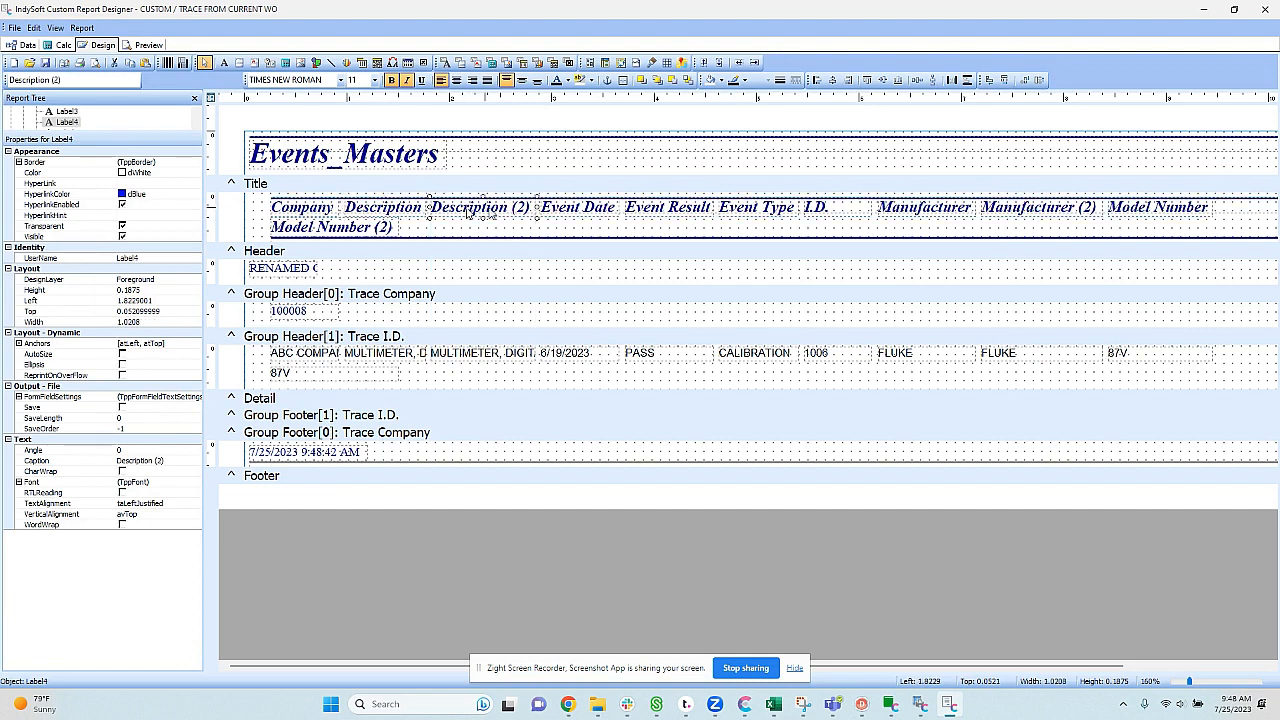
click(564, 214)
click(666, 212)
click(1067, 213)
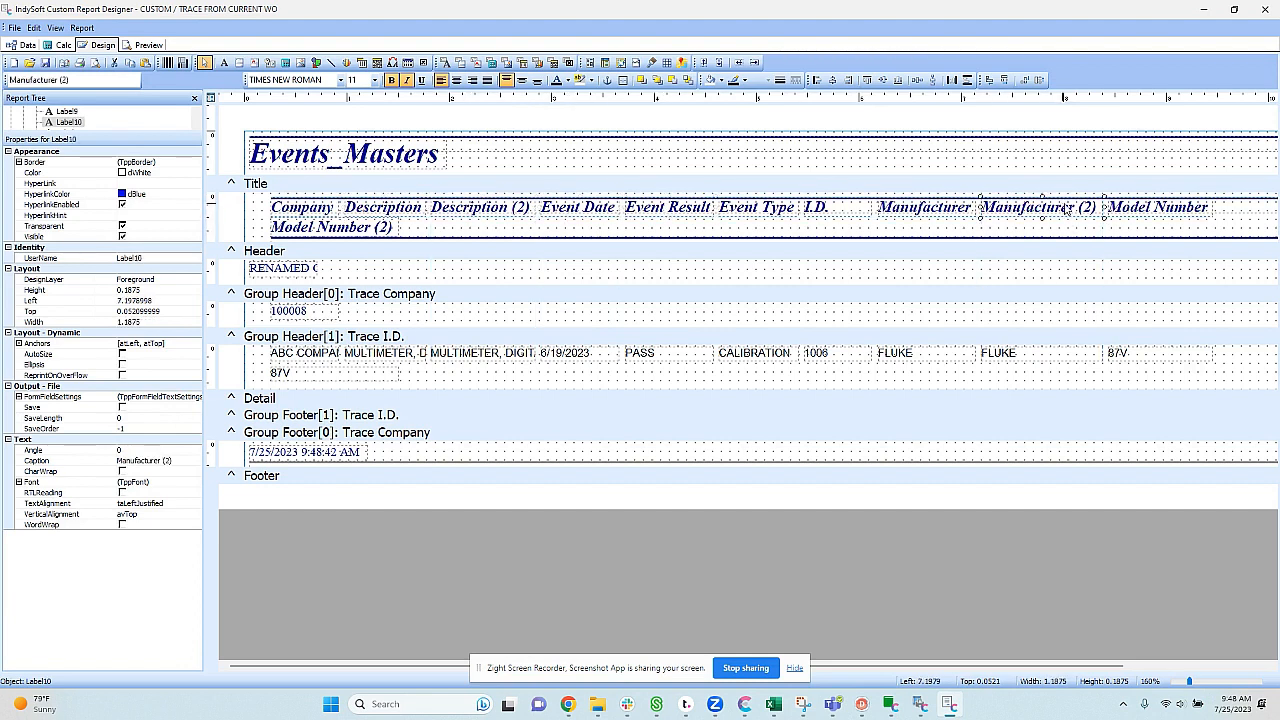
click(479, 215)
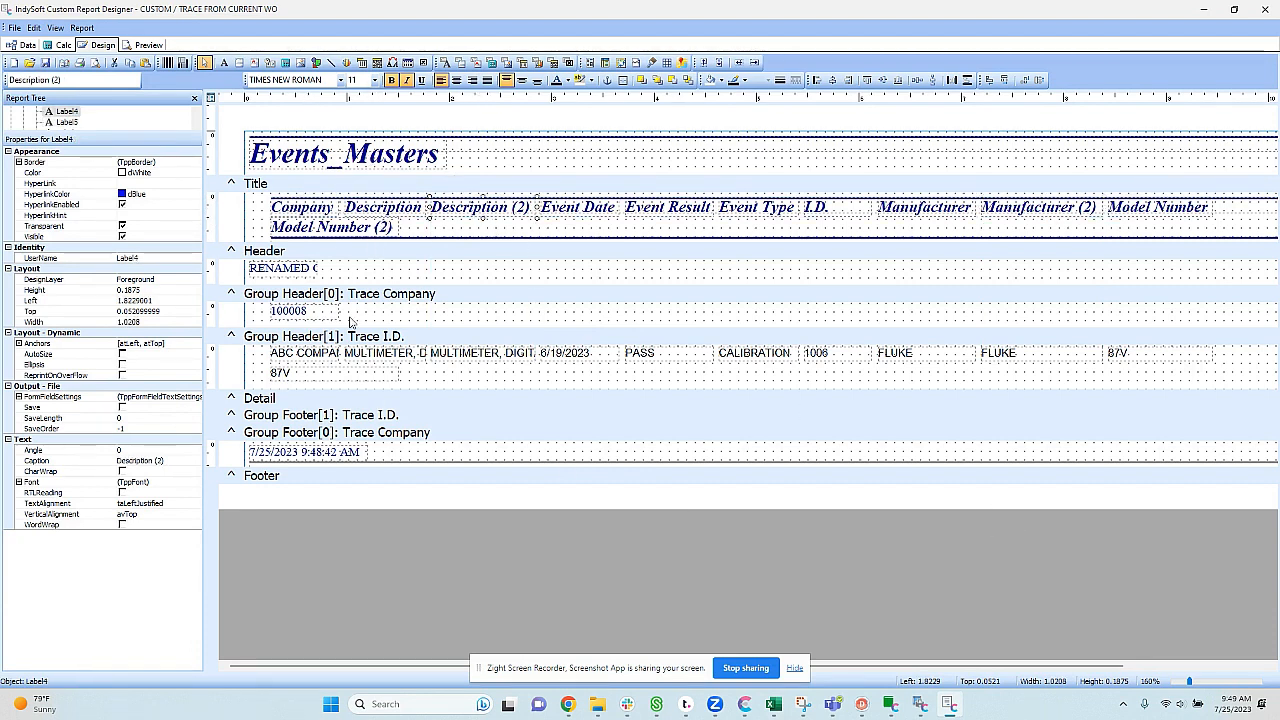
Step: Widen the Trace Company group header field to about 1.55 inches and the Trace I.D. field to about 1.62 inches
click(323, 272)
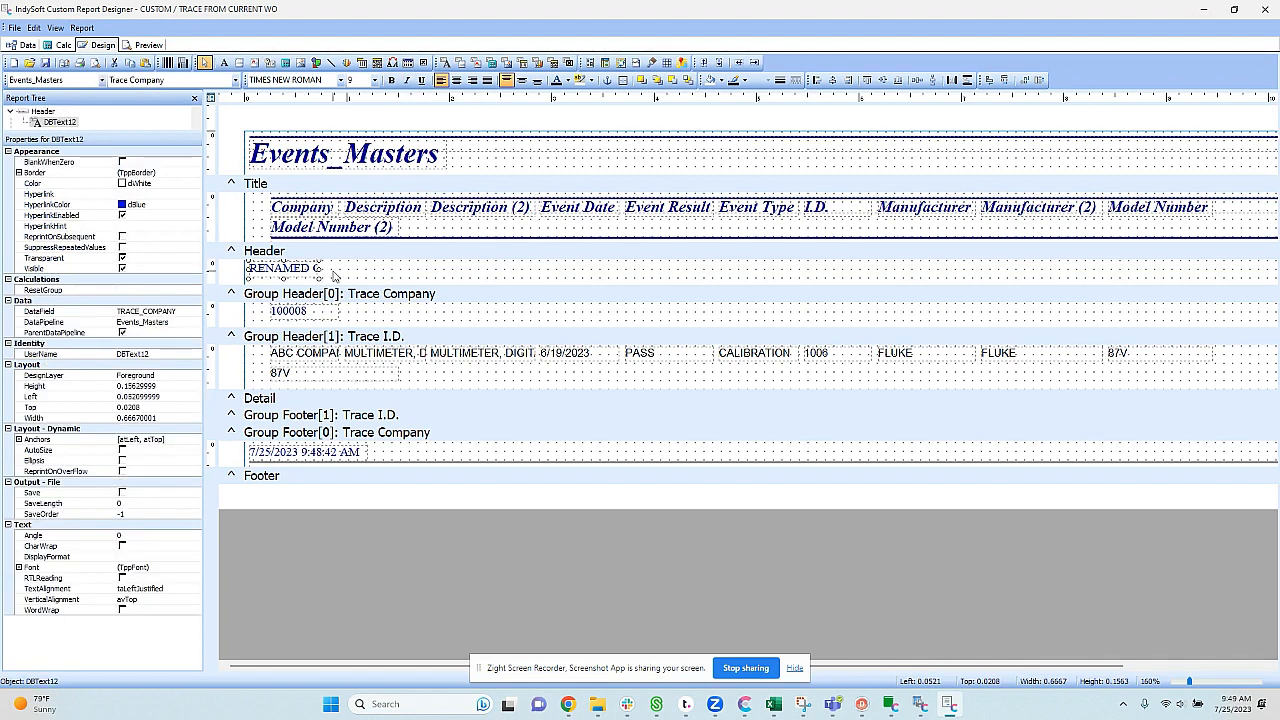
drag(318, 268, 410, 270)
click(324, 312)
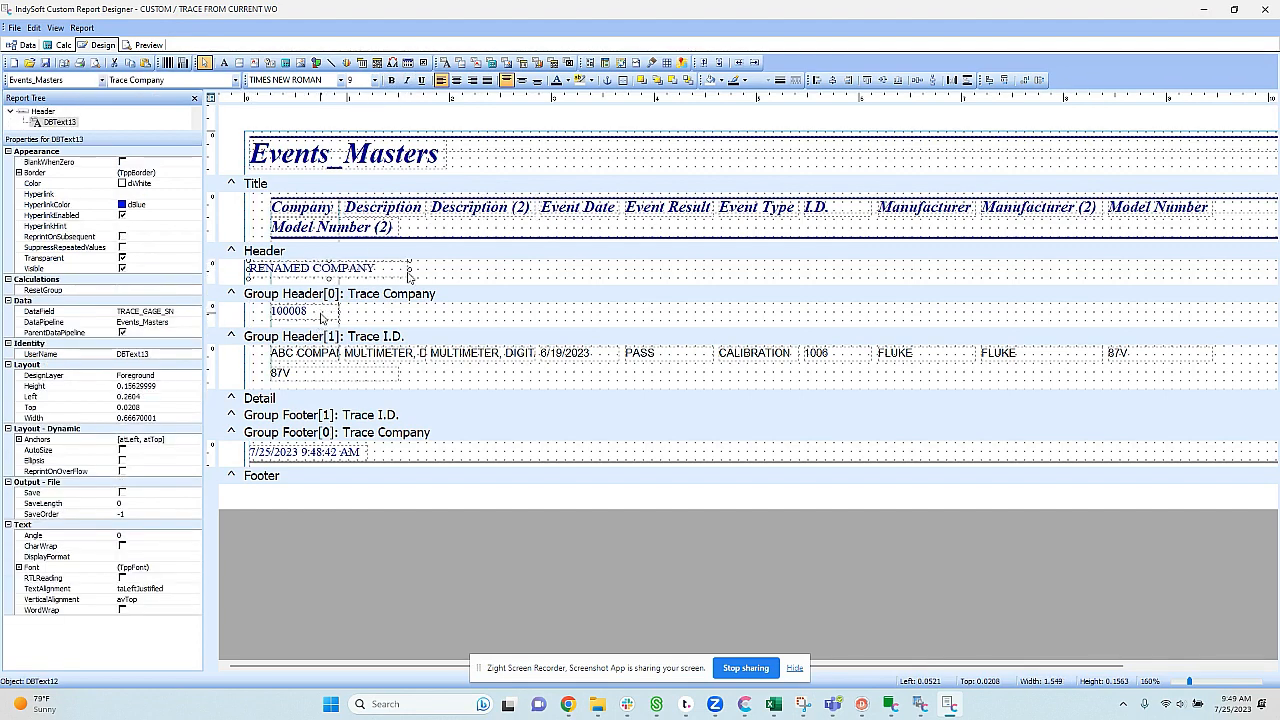
drag(340, 316, 440, 316)
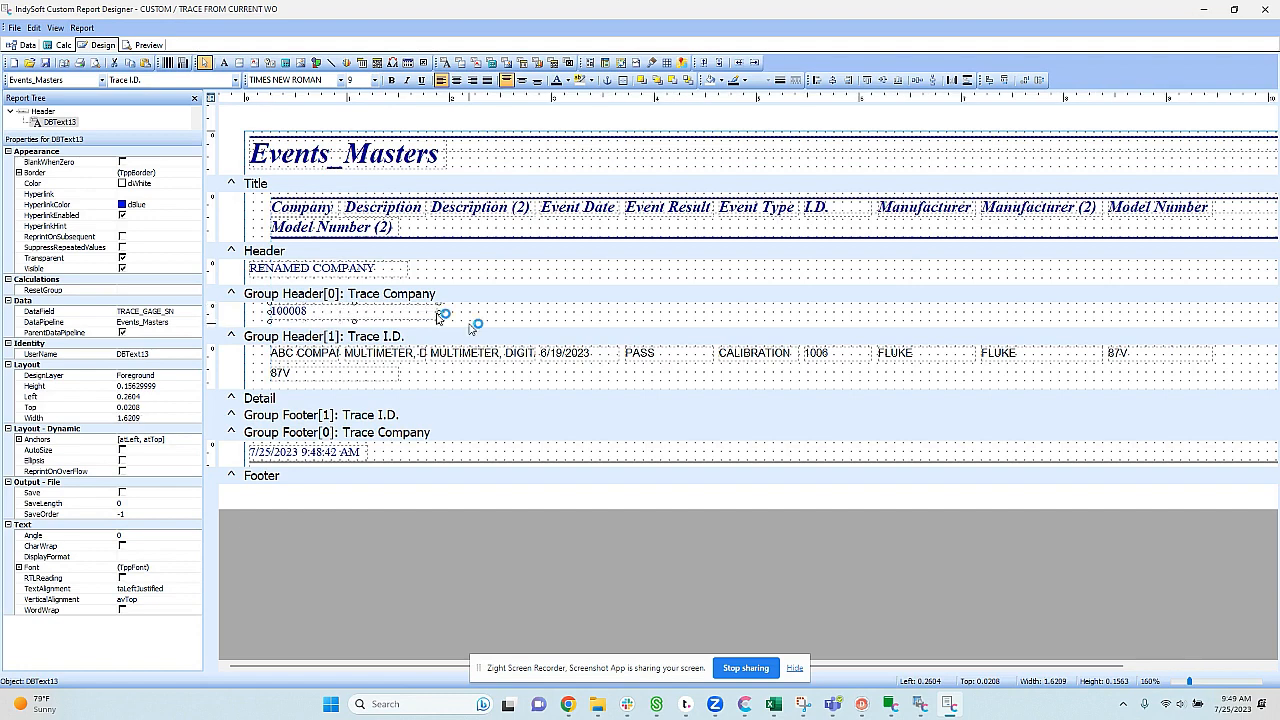
Step: Move the Model Number (2), Manufacturer (2) and Description (2) fields from the Detail band into the Trace I.D. group header
click(348, 376)
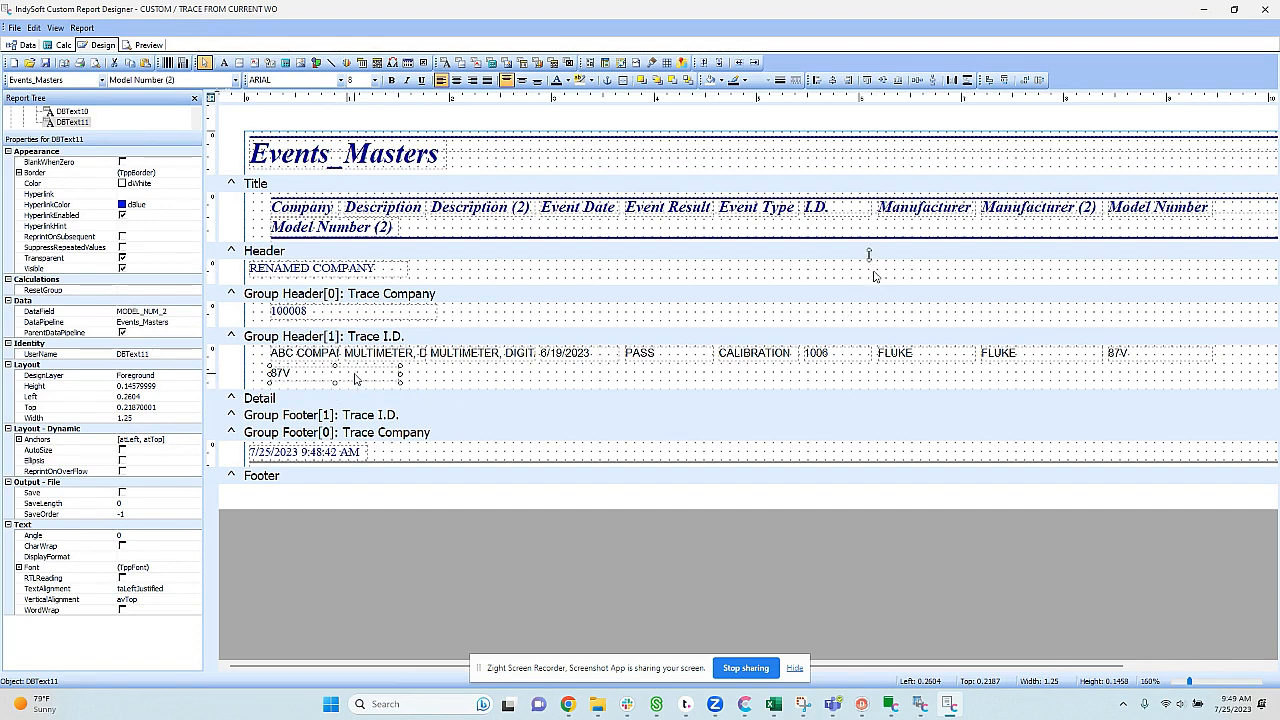
drag(354, 378, 776, 318)
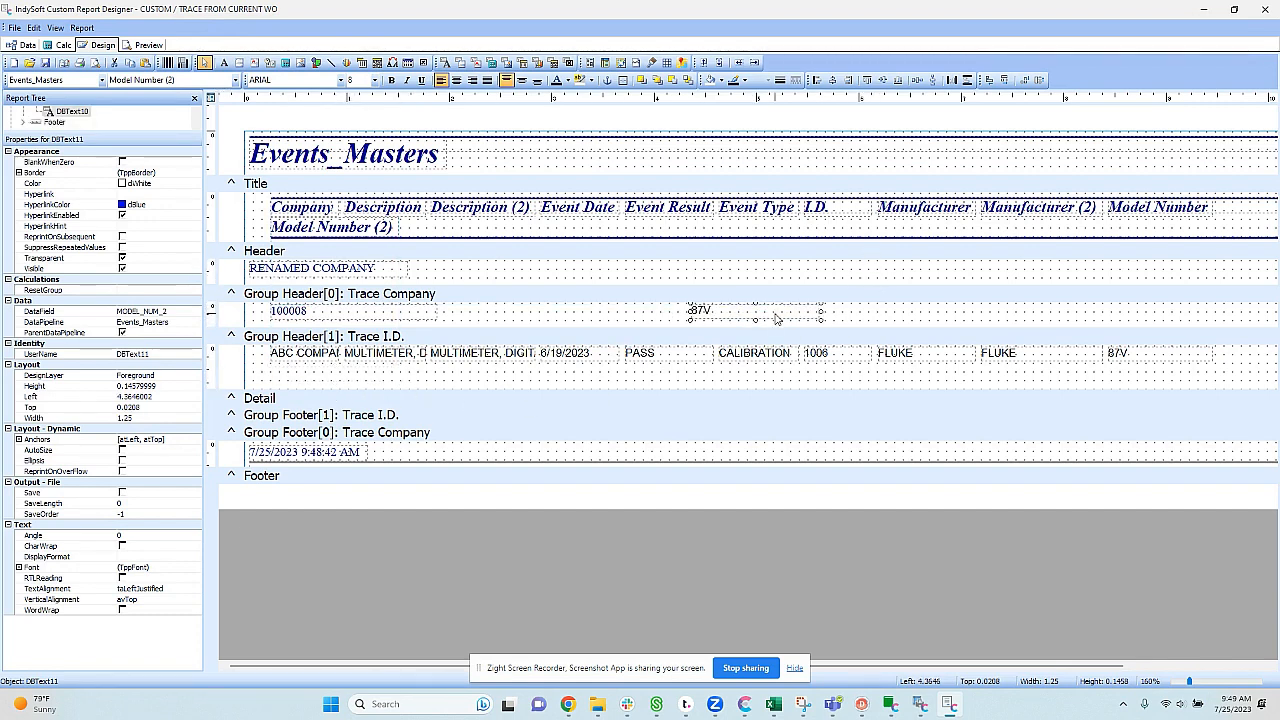
click(1071, 360)
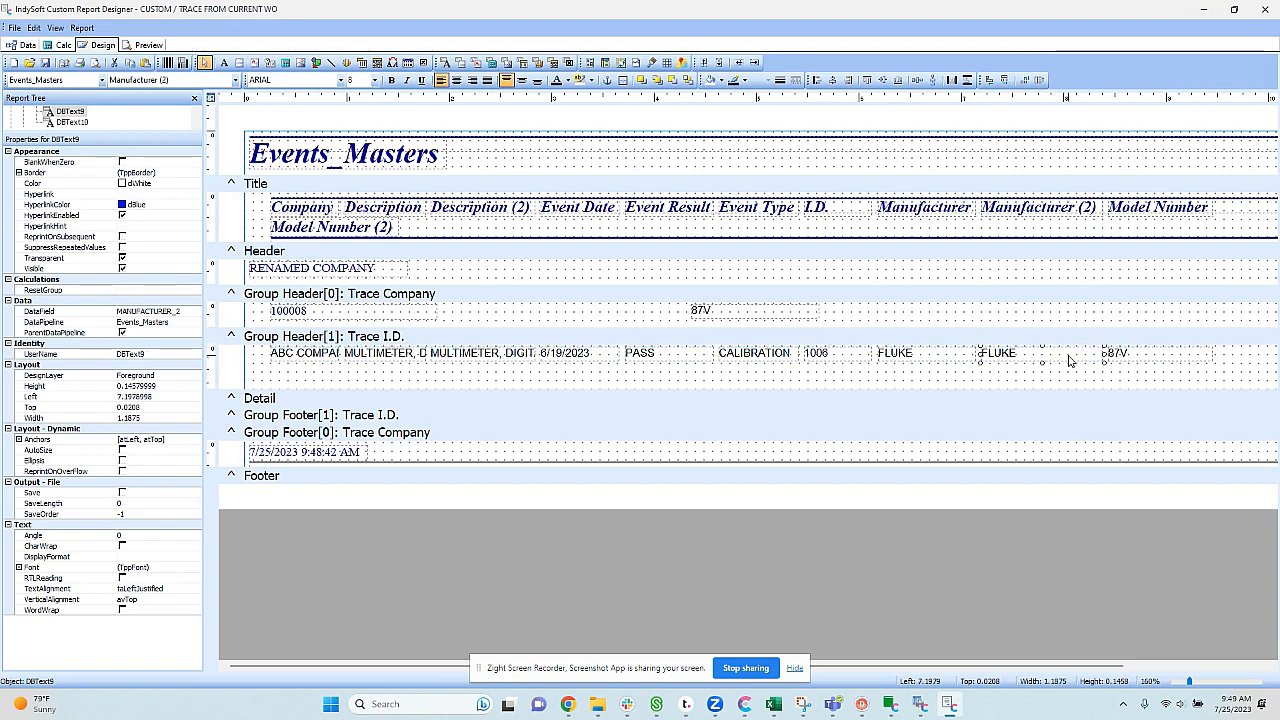
drag(1071, 360, 553, 318)
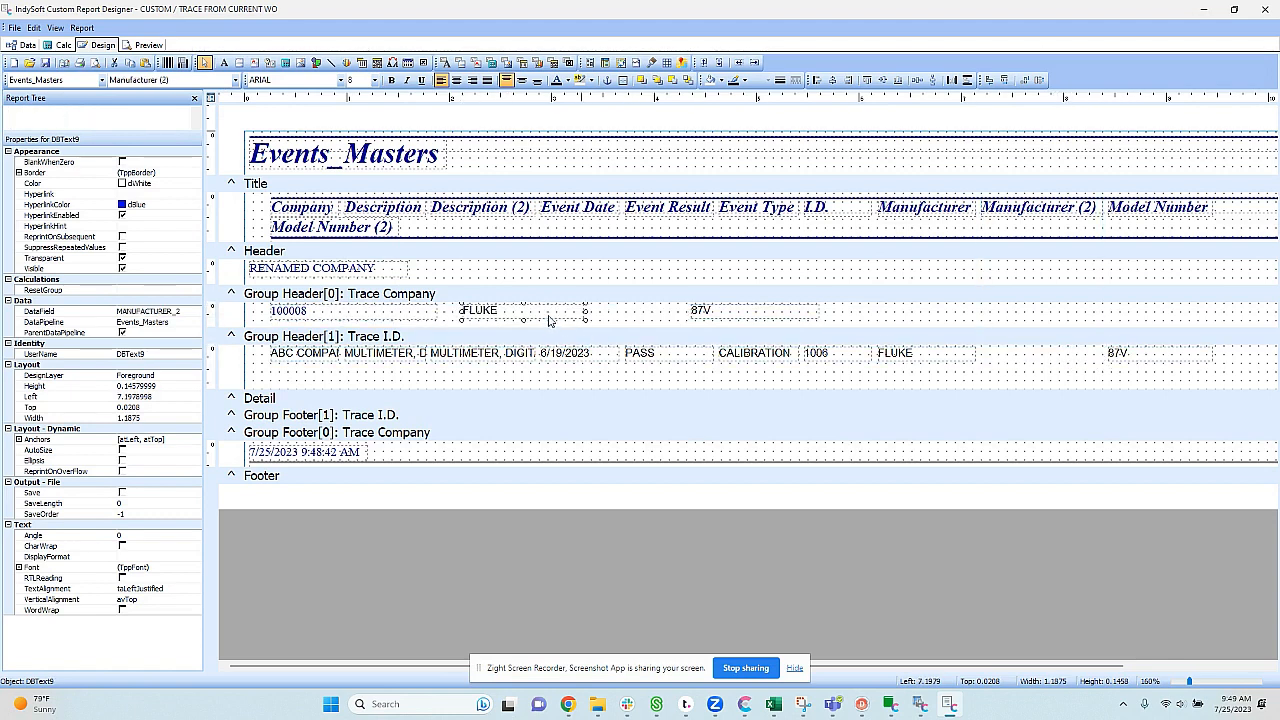
click(515, 360)
drag(507, 360, 970, 317)
Step: Delete the Manufacturer (2), Description (2) and Model Number (2) labels from the header, and shrink the Detail band to one row
click(1052, 208)
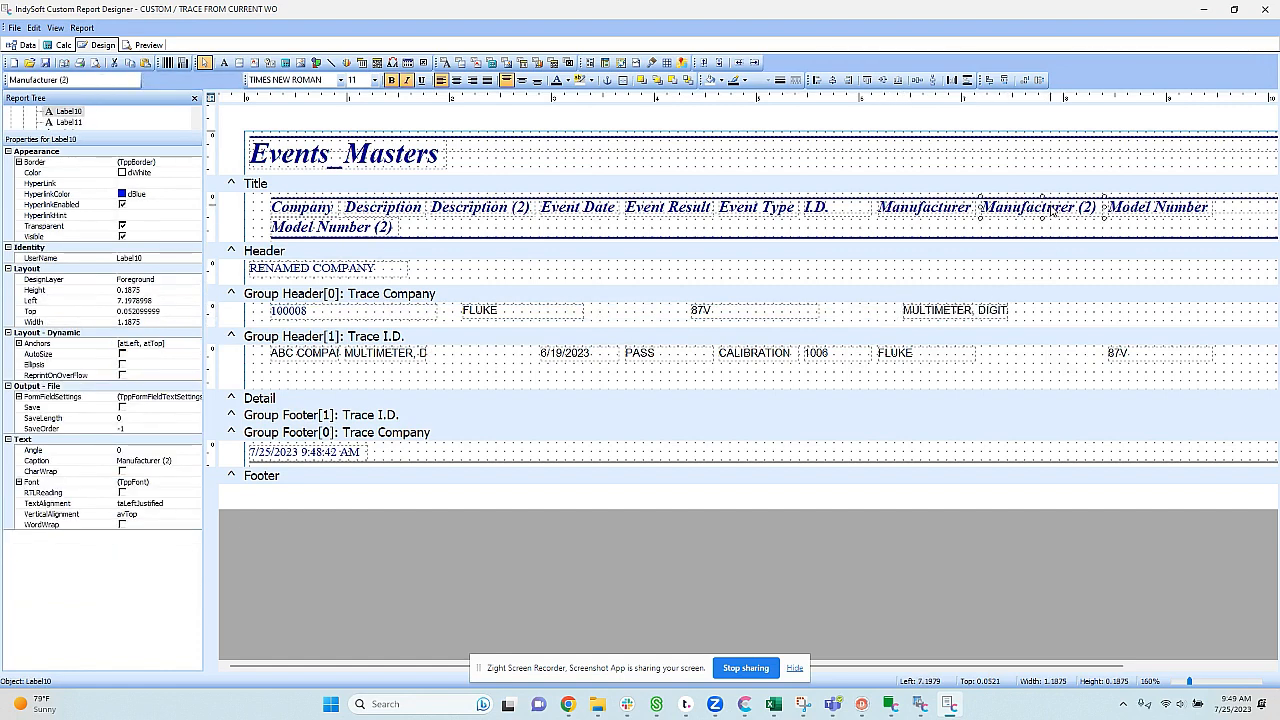
key(Delete)
click(480, 207)
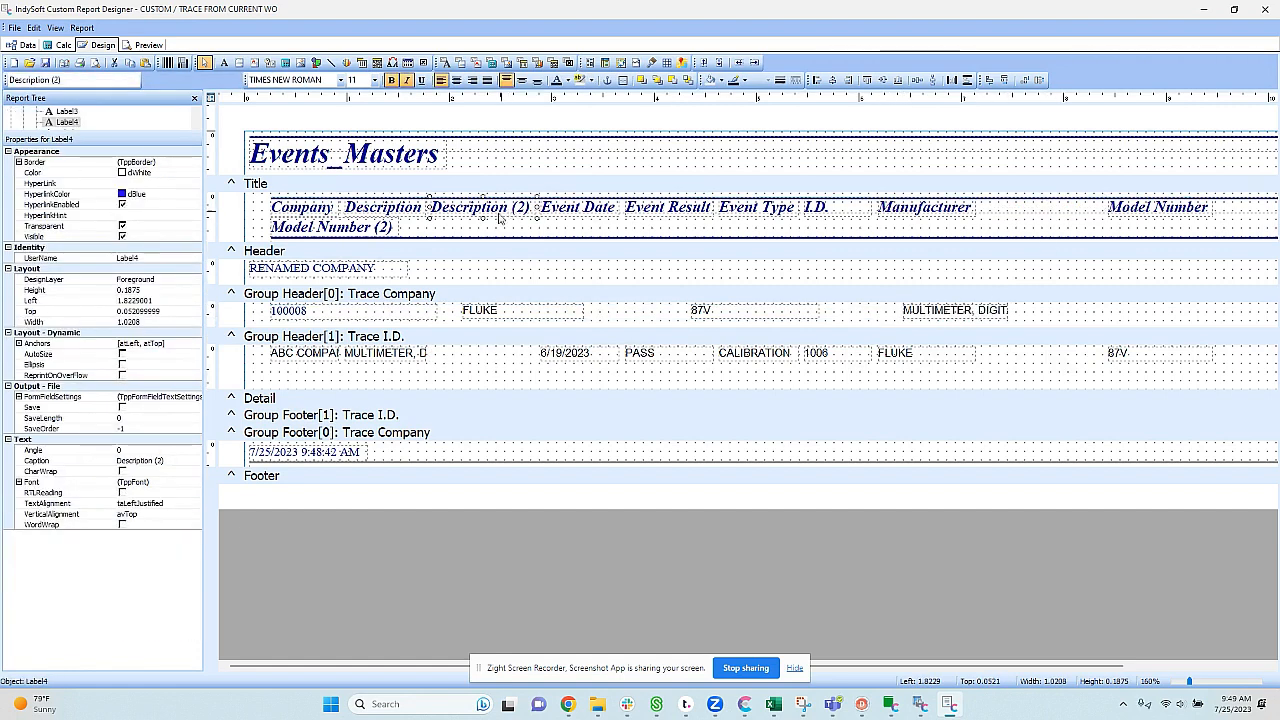
key(Delete)
click(380, 228)
key(Delete)
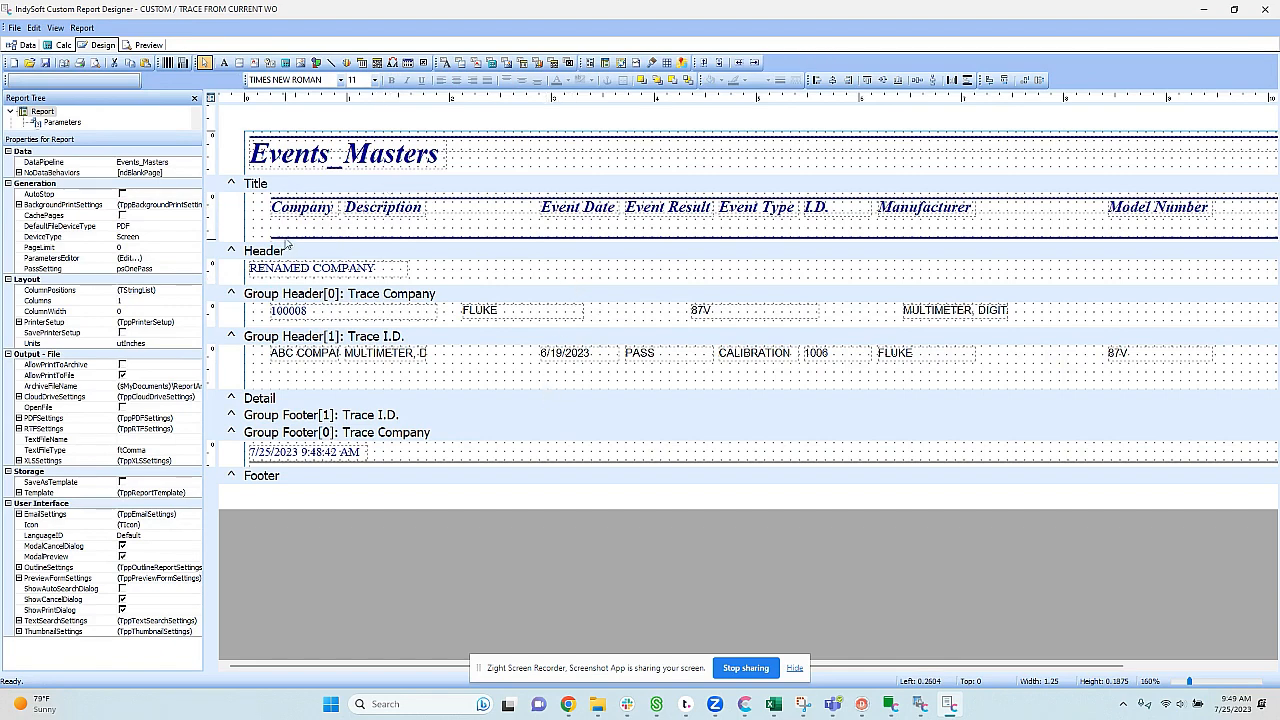
drag(397, 403, 397, 375)
Step: Raise the header's lower line to about 0.287 inches from the band's top and reduce its height to about 0.045 inches
click(541, 245)
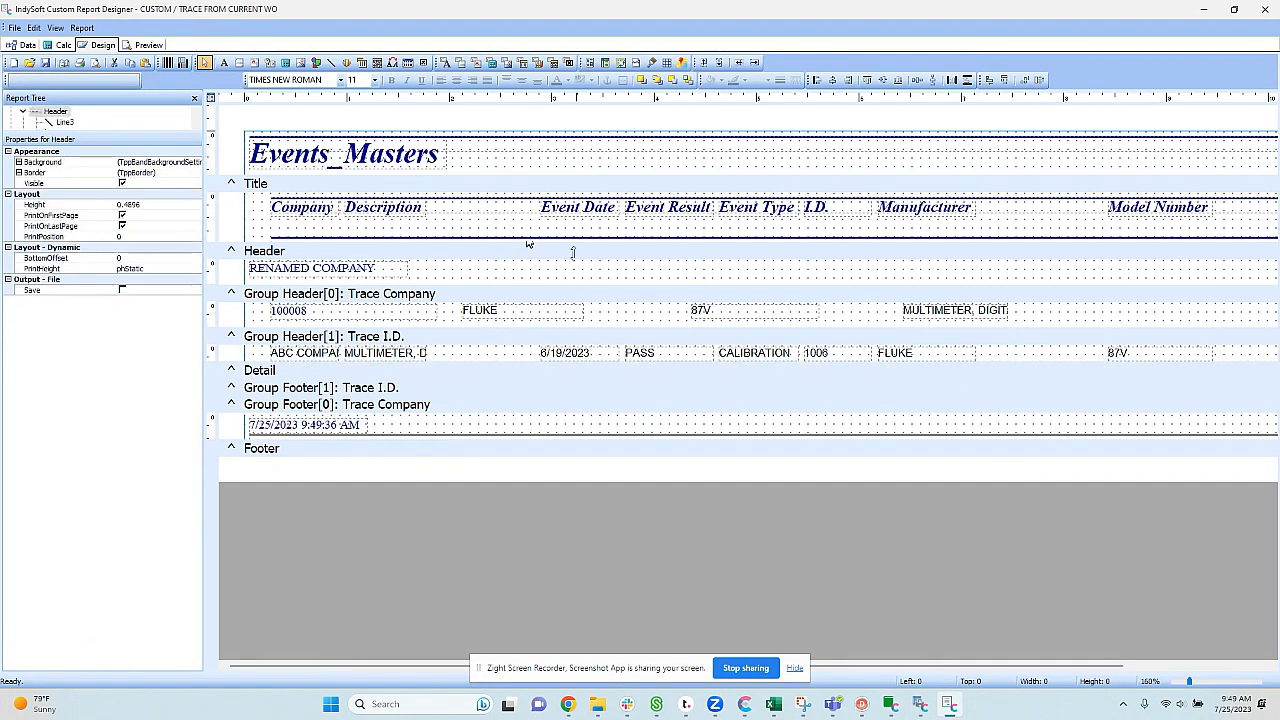
click(565, 246)
key(ctrl+Up)
key(ctrl+Up)
key(ctrl+Up)
key(ctrl+Up)
key(ctrl+Up)
key(ctrl+Up)
key(ctrl+Up)
key(ctrl+Up)
key(ctrl+Up)
key(ctrl+Up)
key(ctrl+Up)
key(ctrl+Up)
key(ctrl+Up)
key(ctrl+Up)
key(ctrl+Up)
key(ctrl+Up)
key(ctrl+Up)
key(ctrl+Up)
key(ctrl+Up)
key(ctrl+Up)
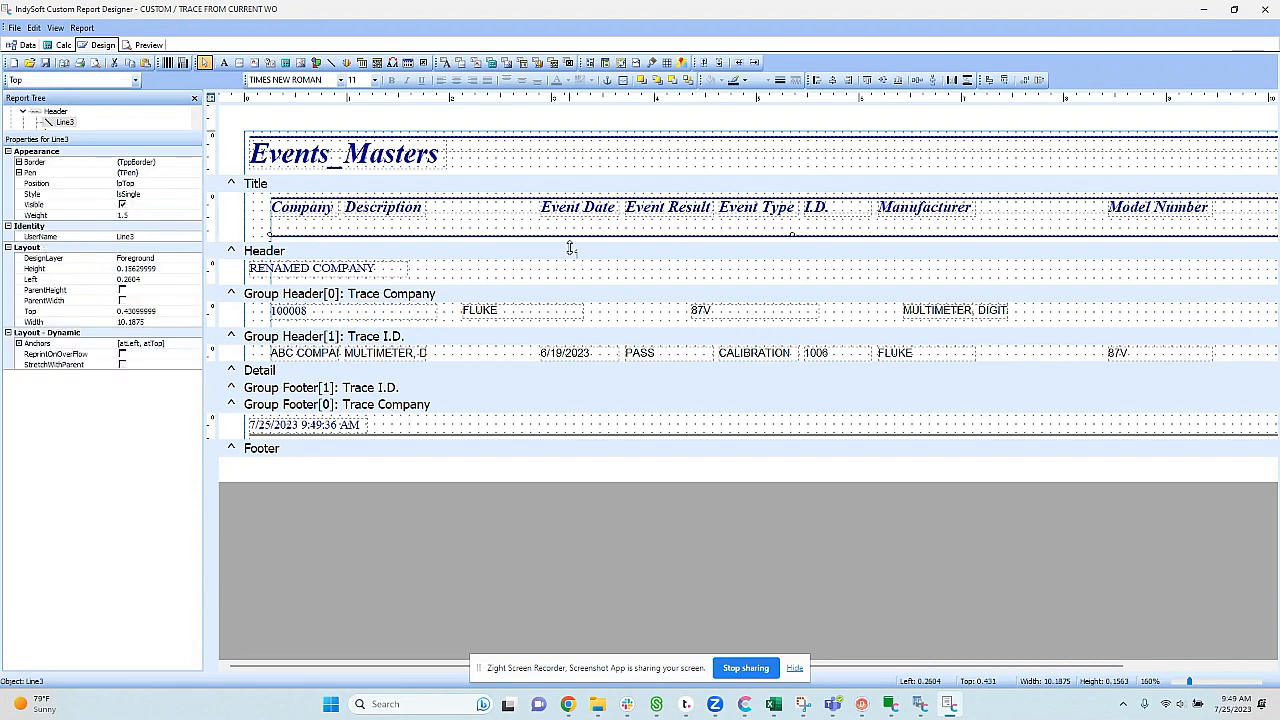
key(shift+Up)
key(shift+Up)
key(shift+Up)
key(shift+Up)
key(shift+Up)
key(shift+Up)
key(shift+Up)
key(shift+Up)
key(shift+Up)
key(shift+Up)
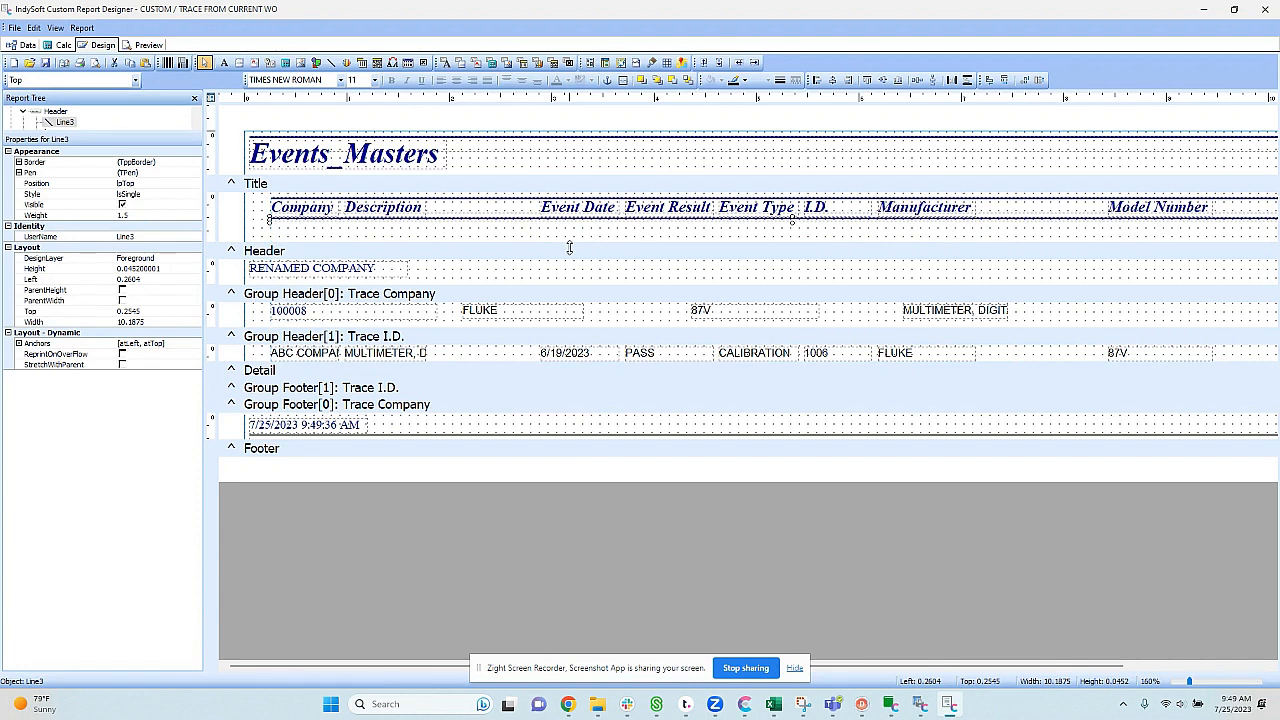
key(ctrl+Down)
key(ctrl+Down)
key(ctrl+Down)
key(ctrl+Down)
key(ctrl+Down)
key(ctrl+Down)
key(ctrl+Down)
key(ctrl+Down)
key(ctrl+Down)
key(ctrl+Down)
key(ctrl+Down)
key(ctrl+Down)
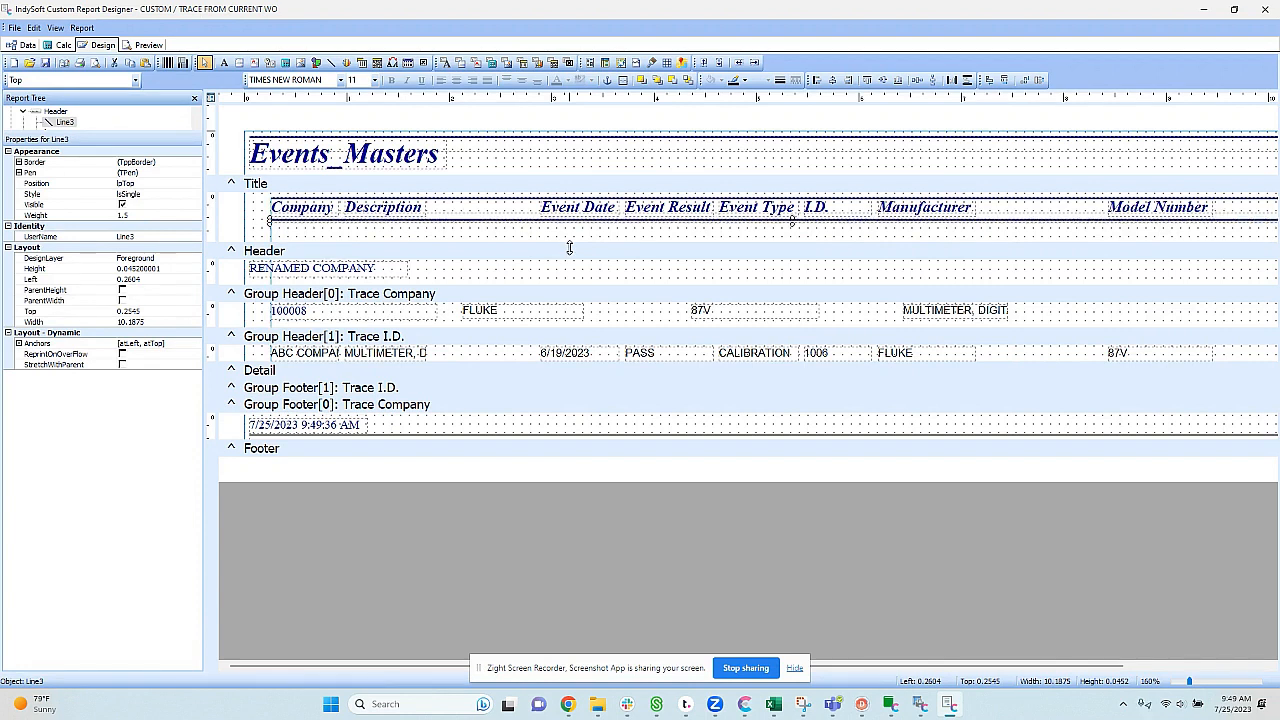
key(ctrl+Up)
key(ctrl+Up)
key(ctrl+Up)
key(ctrl+Up)
key(ctrl+Up)
key(ctrl+Up)
key(ctrl+Up)
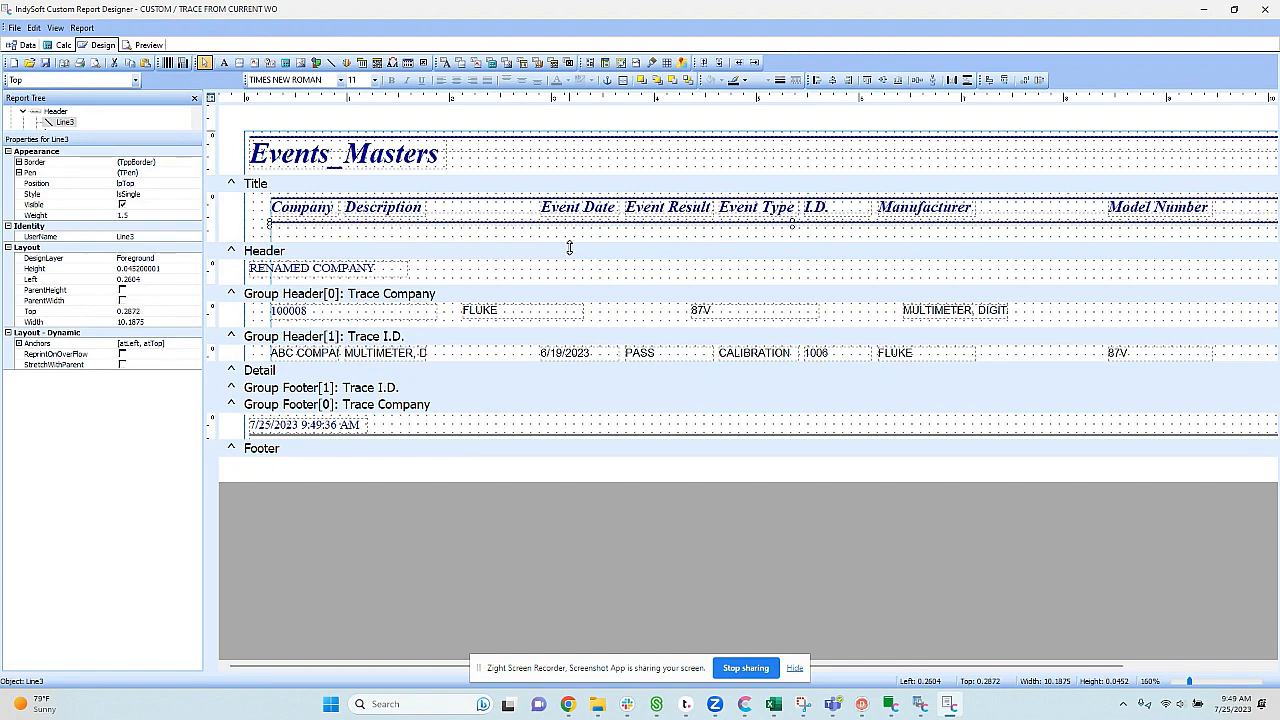
Step: Adjust the header's lower line height to about 0.058 inches and shrink the Header band to about 0.334 inches
key(shift+Down)
key(shift+Down)
key(shift+Down)
key(shift+Down)
key(shift+Down)
key(shift+Down)
key(shift+Down)
key(shift+Down)
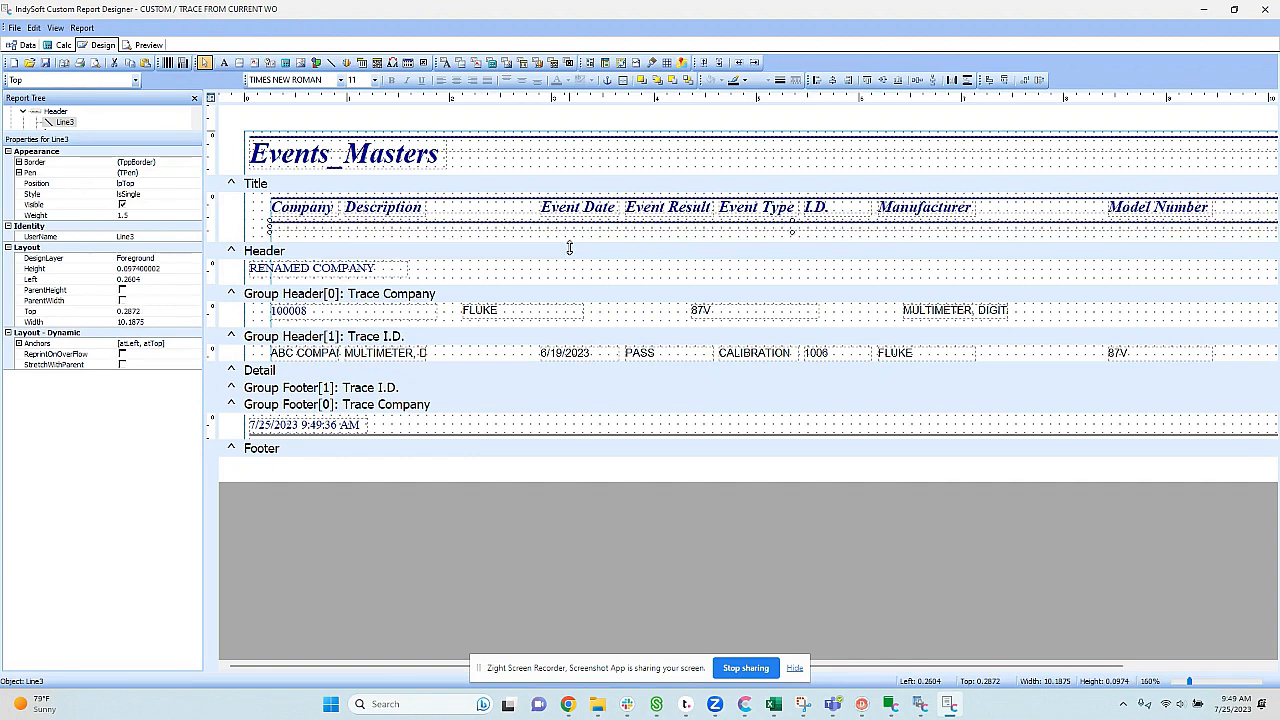
key(shift+Up)
key(shift+Up)
key(shift+Up)
key(shift+Up)
key(shift+Up)
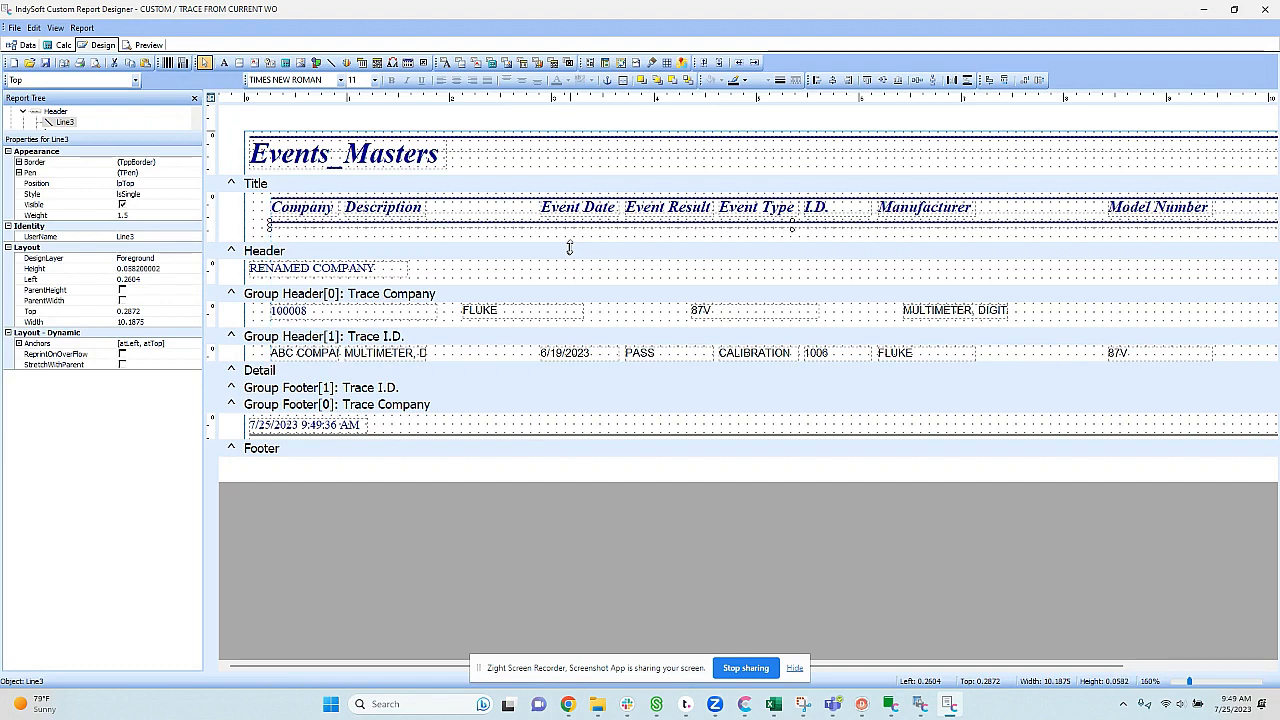
drag(570, 247, 567, 216)
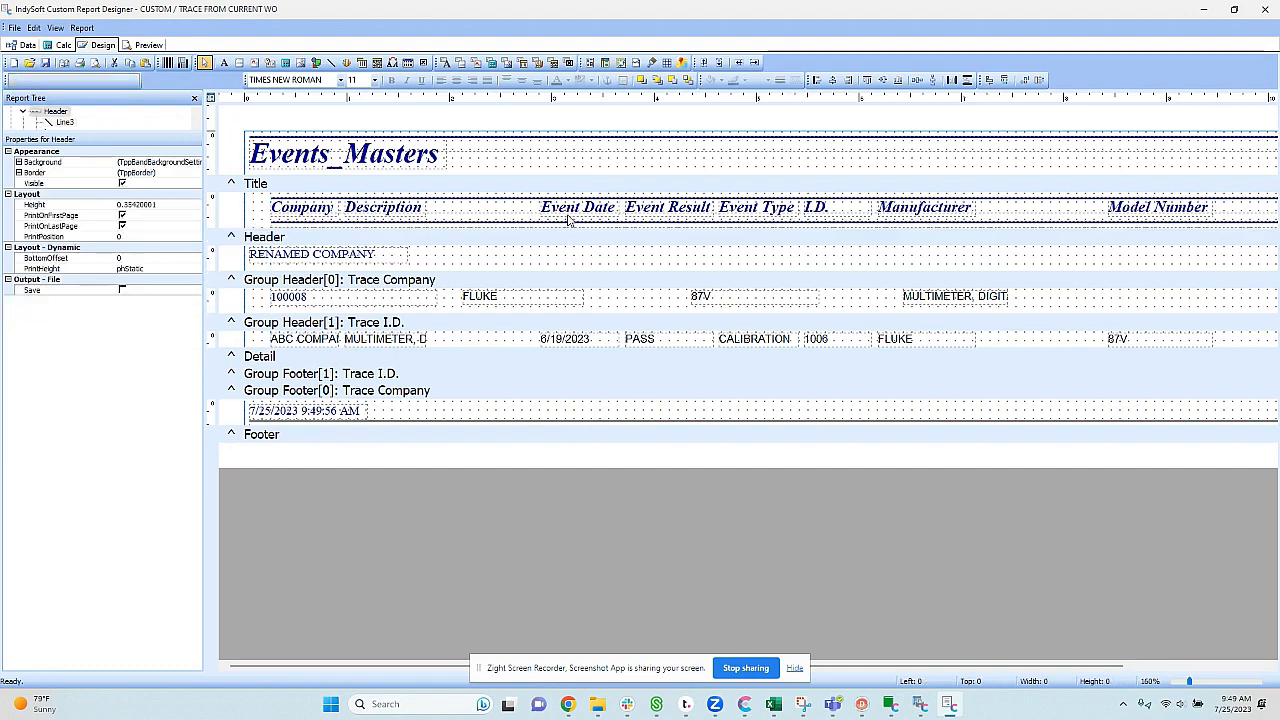
Step: Preview the report and review how the events are grouped under each trace company and trace I.D
click(624, 302)
click(316, 260)
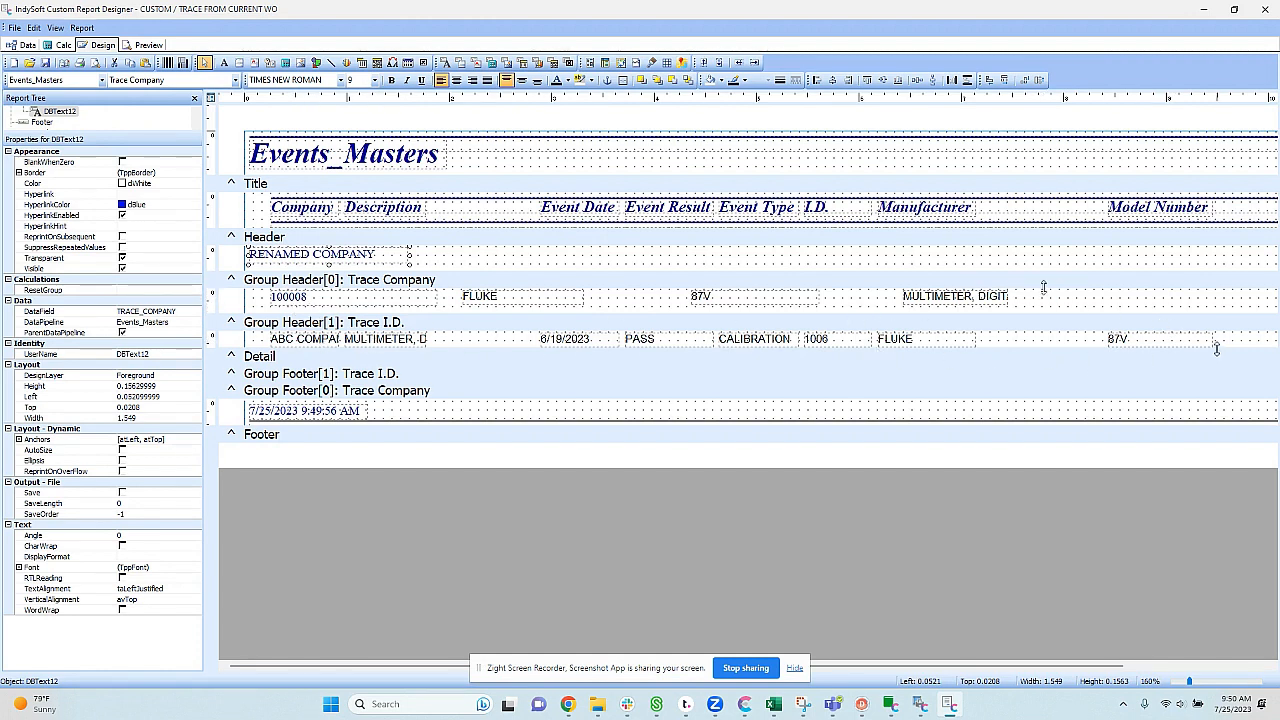
click(148, 44)
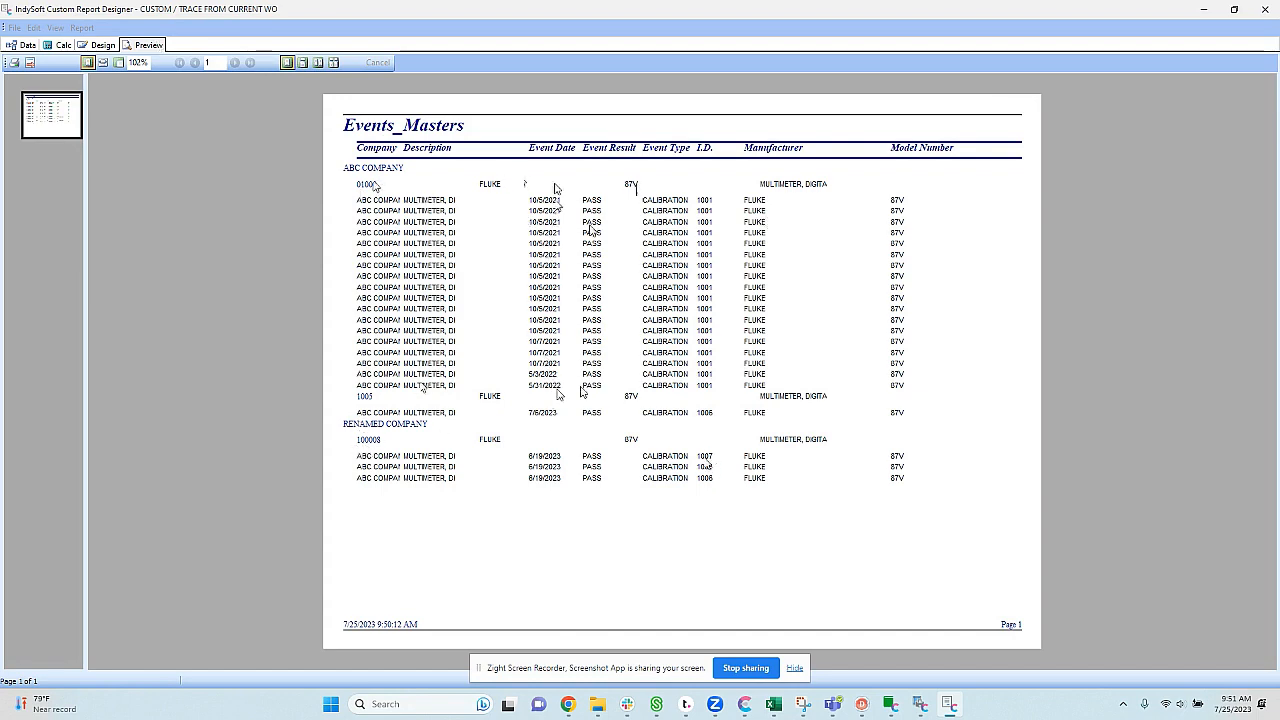
Step: Return to the report design, enlarge the report tree and add a new report parameter named WORKORDER
click(101, 45)
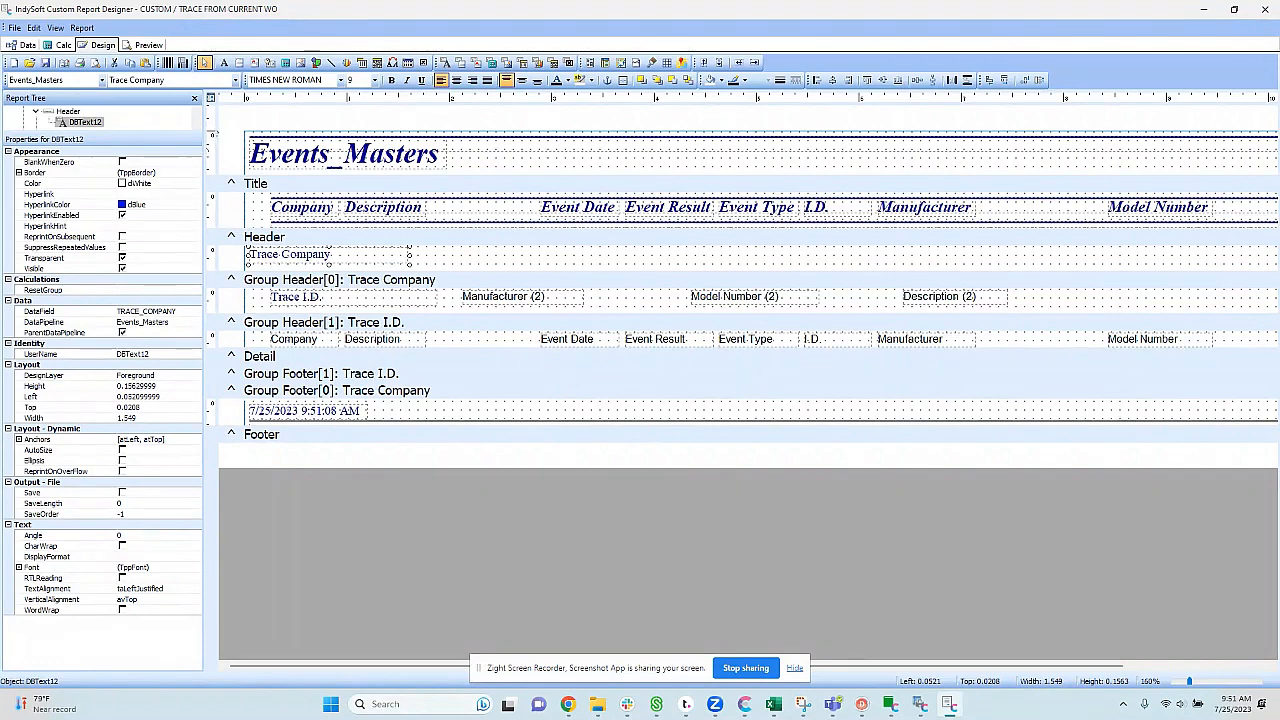
drag(171, 131, 180, 316)
drag(198, 229, 196, 132)
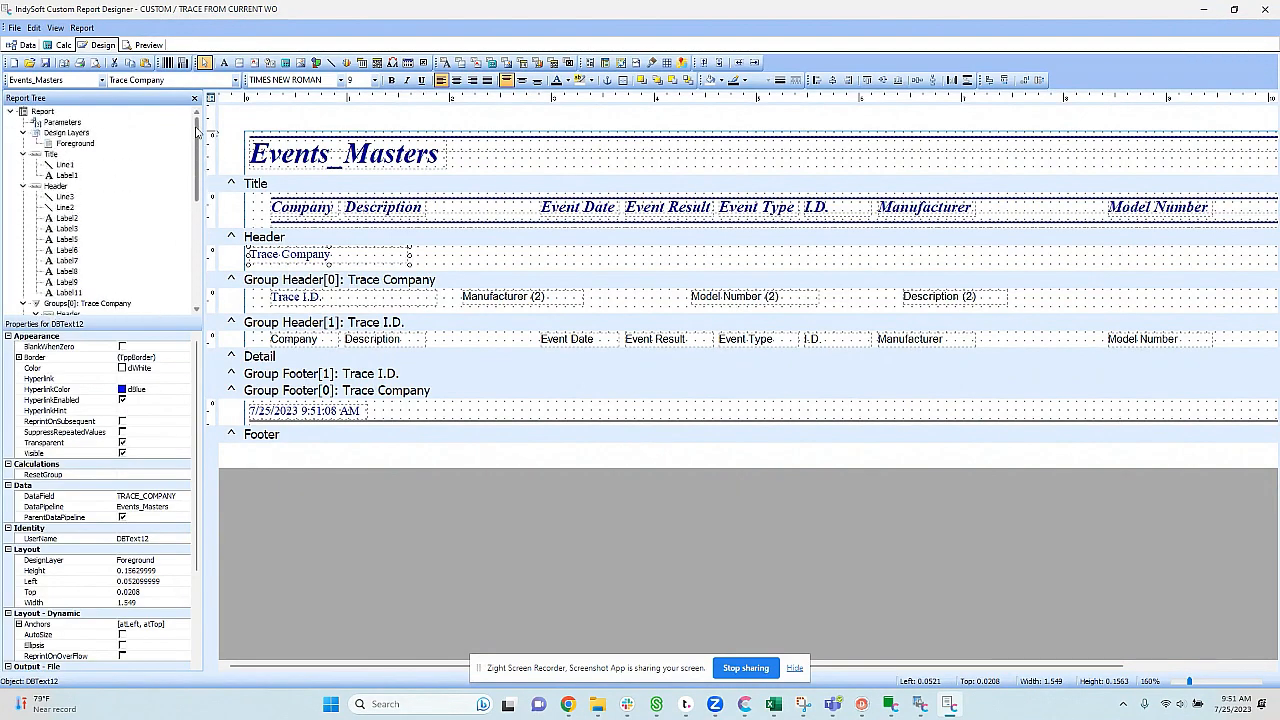
click(64, 123)
right_click(64, 123)
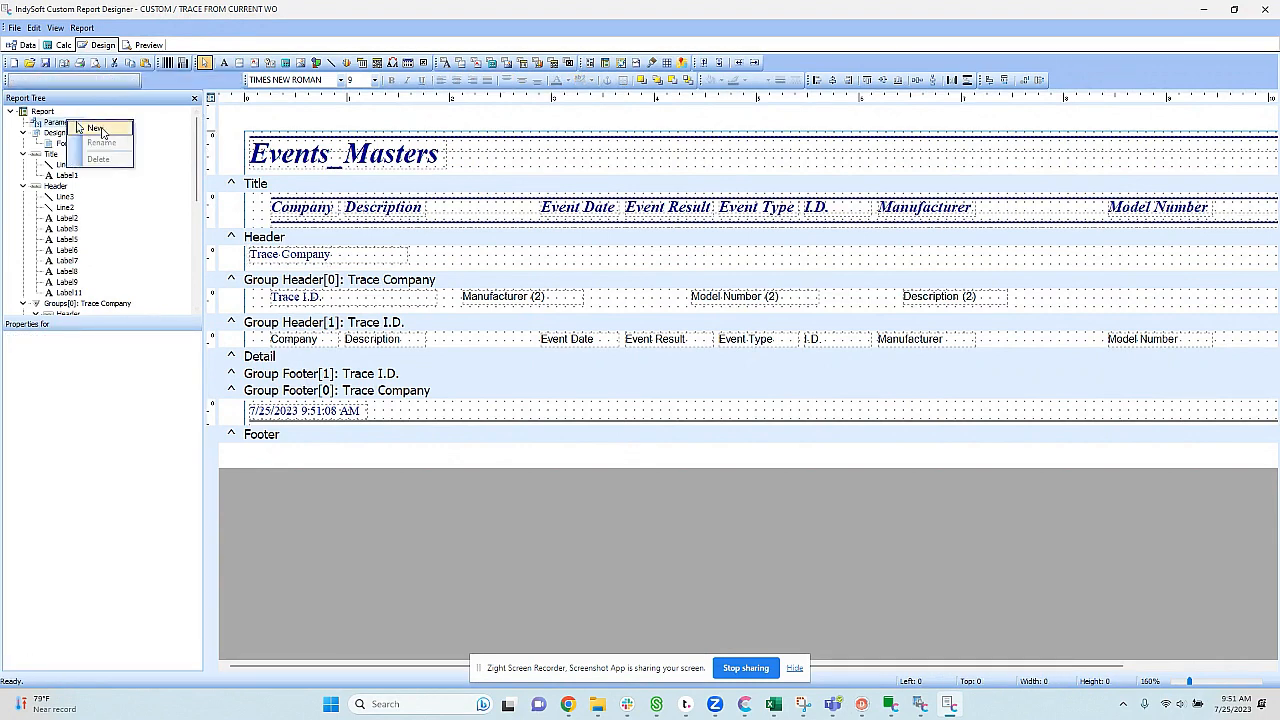
click(102, 129)
text(KW)
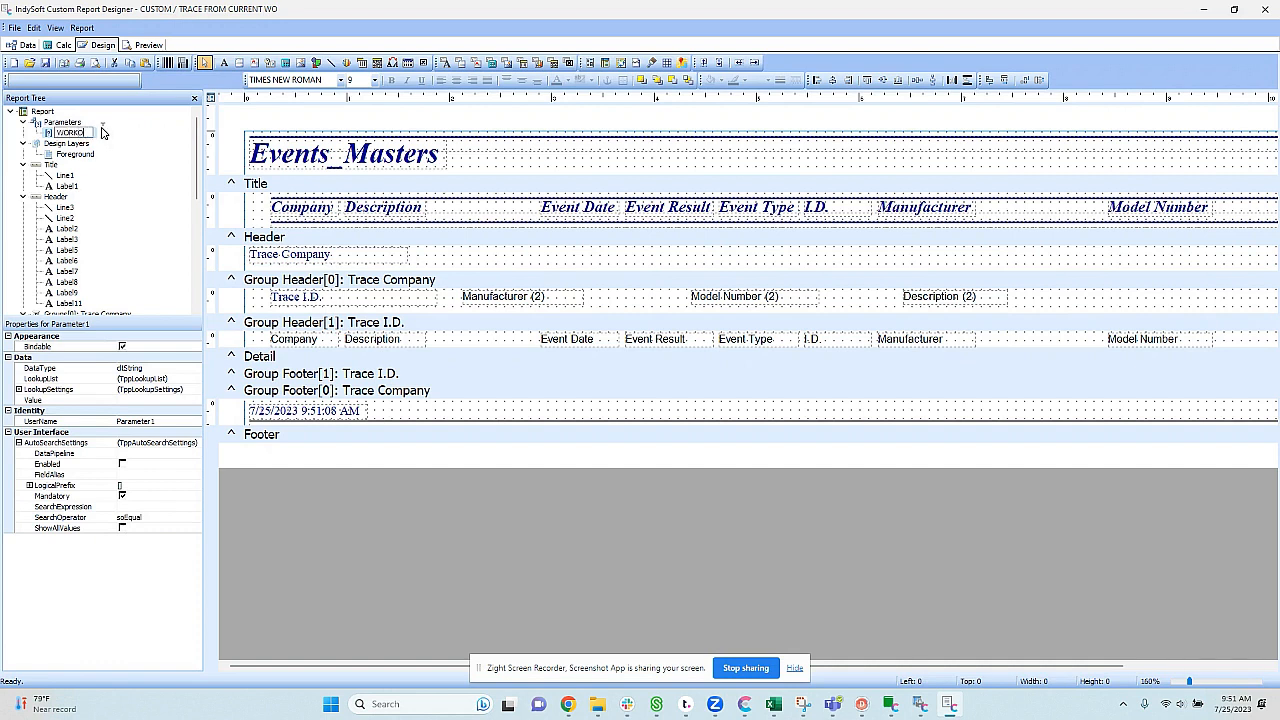
key(Return)
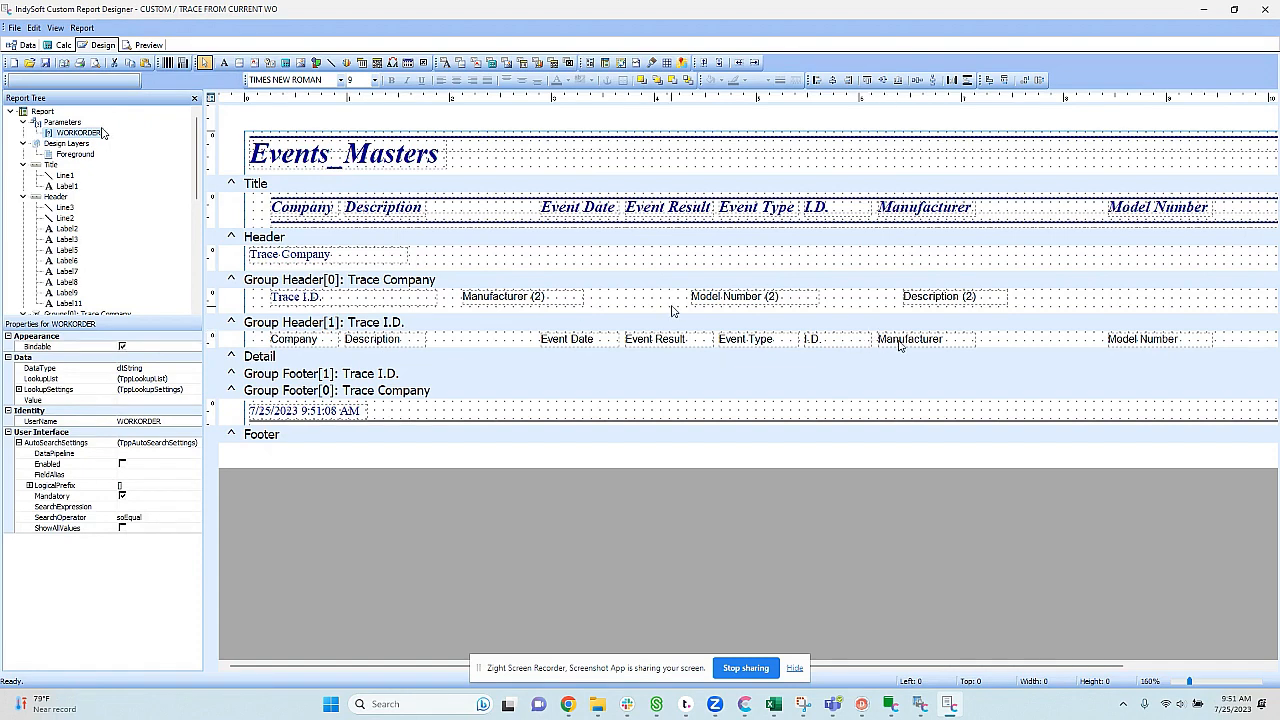
Step: Enlarge the Trace I.D. group footer to about 0.31 inches and place a database calculation field beneath the Description column
click(637, 303)
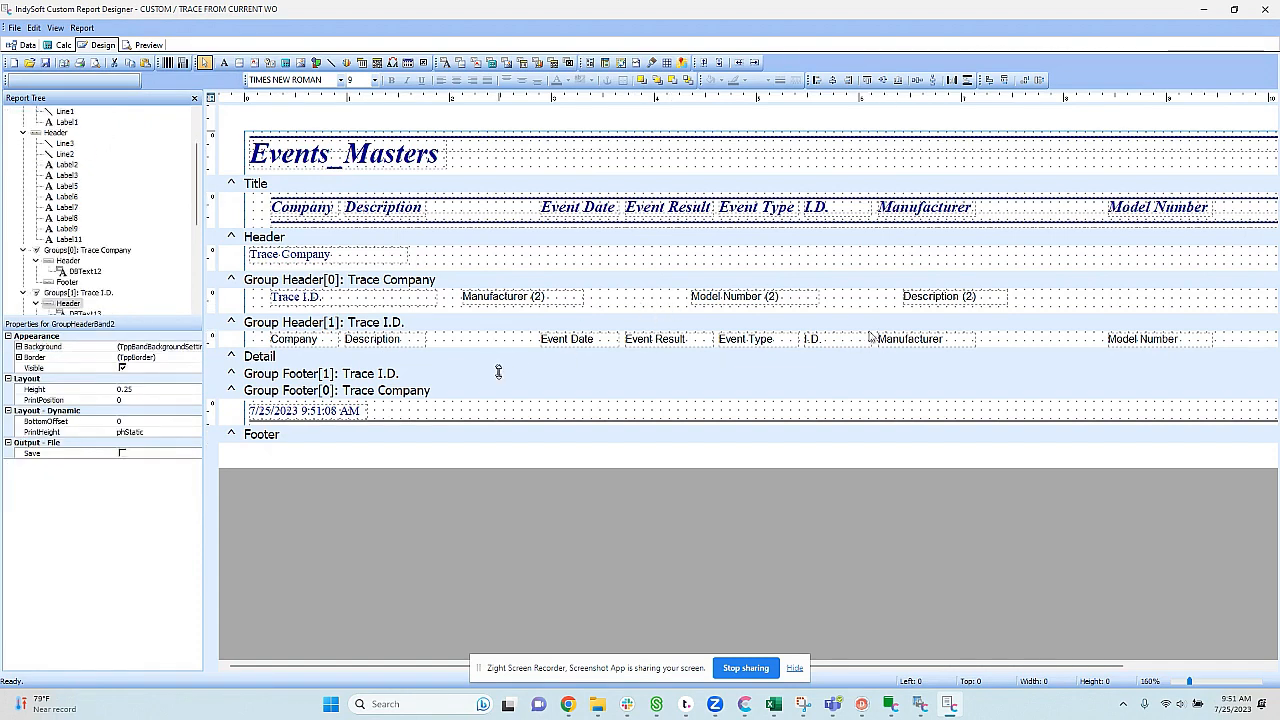
drag(498, 372, 498, 404)
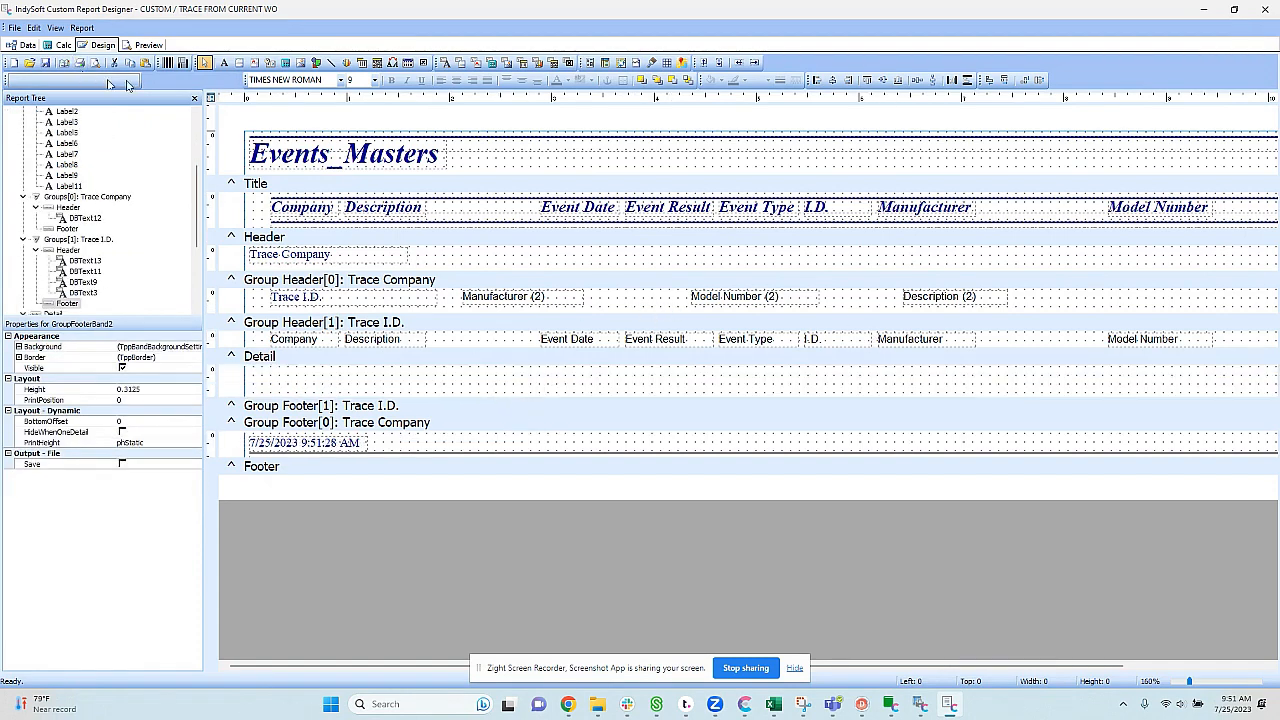
click(493, 61)
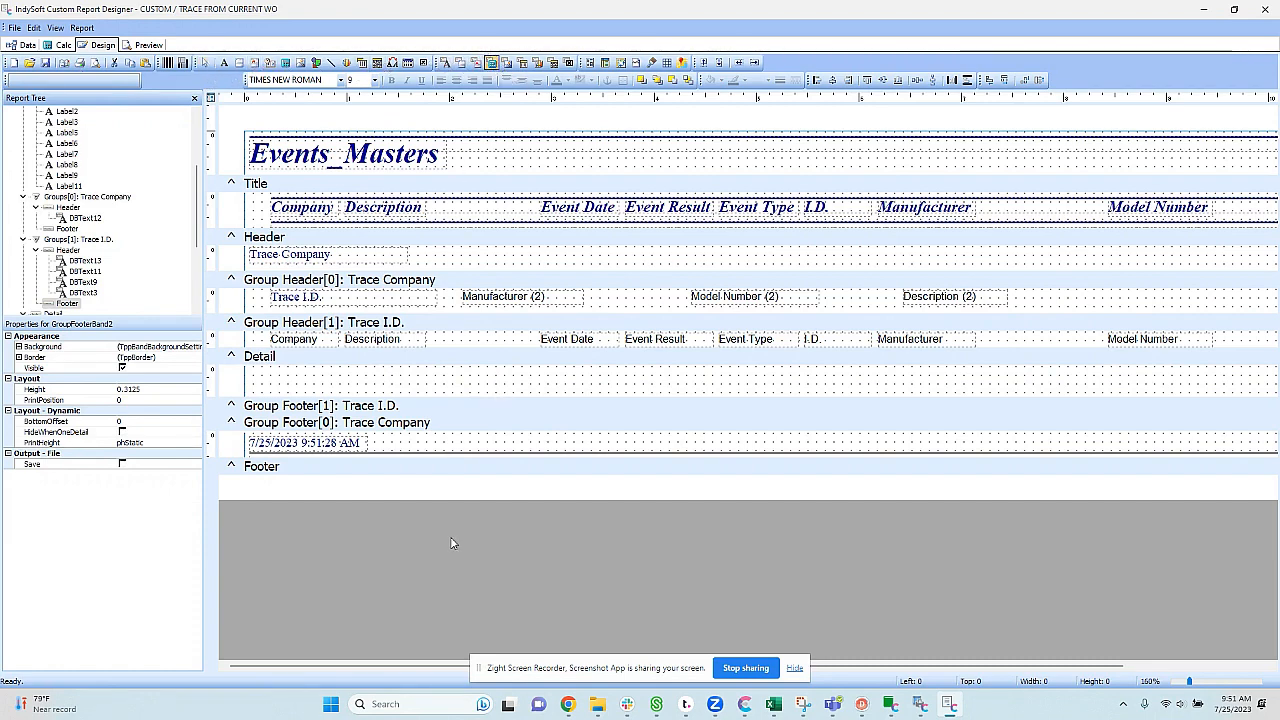
click(362, 372)
drag(362, 384, 374, 383)
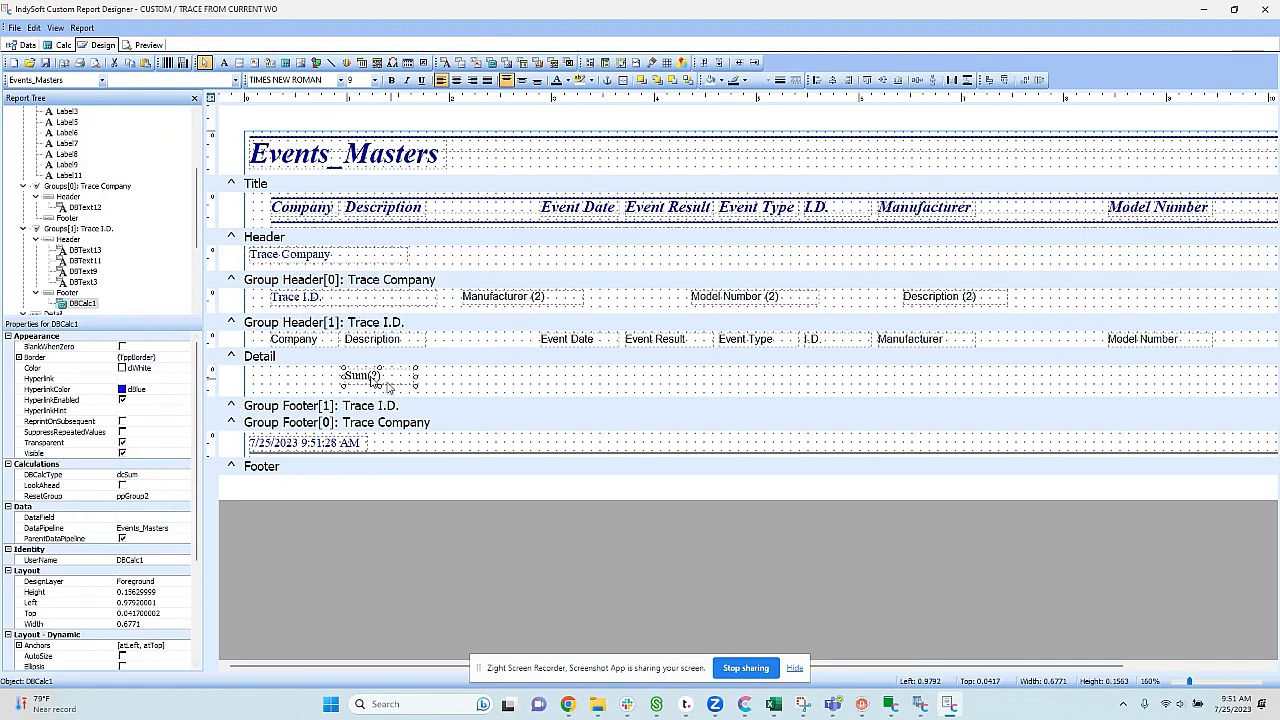
Step: Set the calculation field's type to dcCount and its data field to I.D. (GAGE_SN)
click(154, 476)
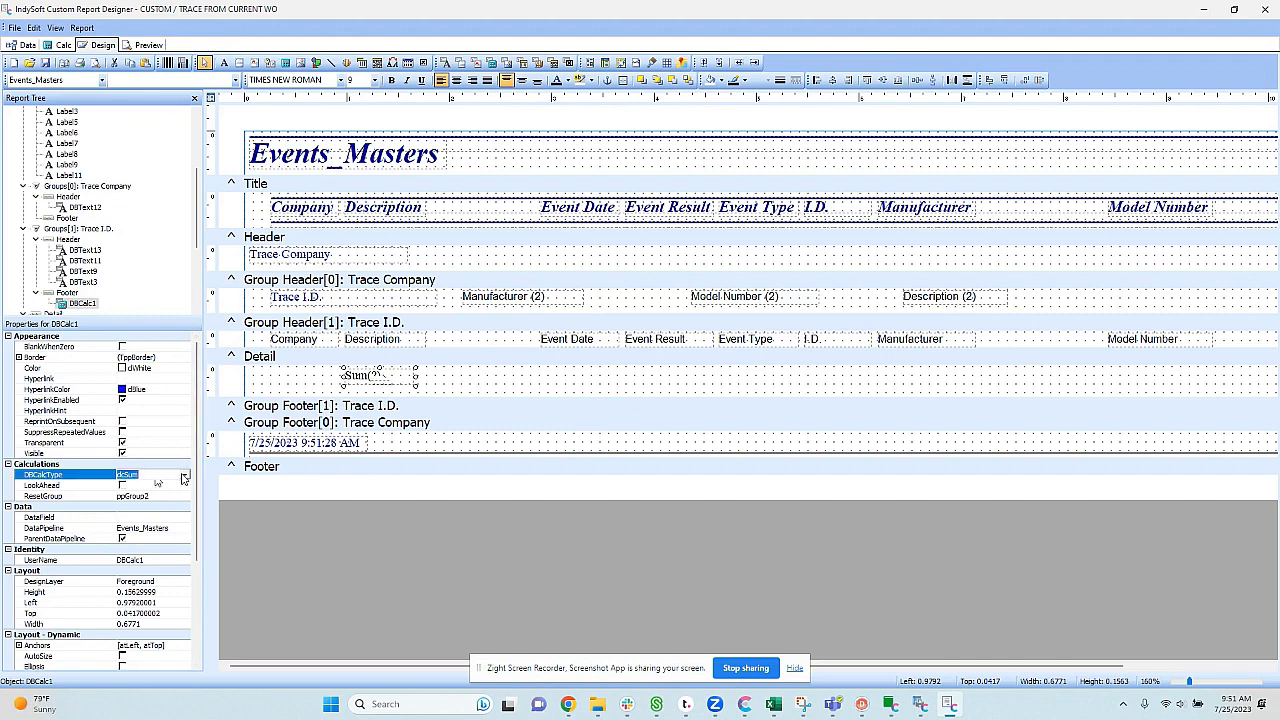
click(185, 476)
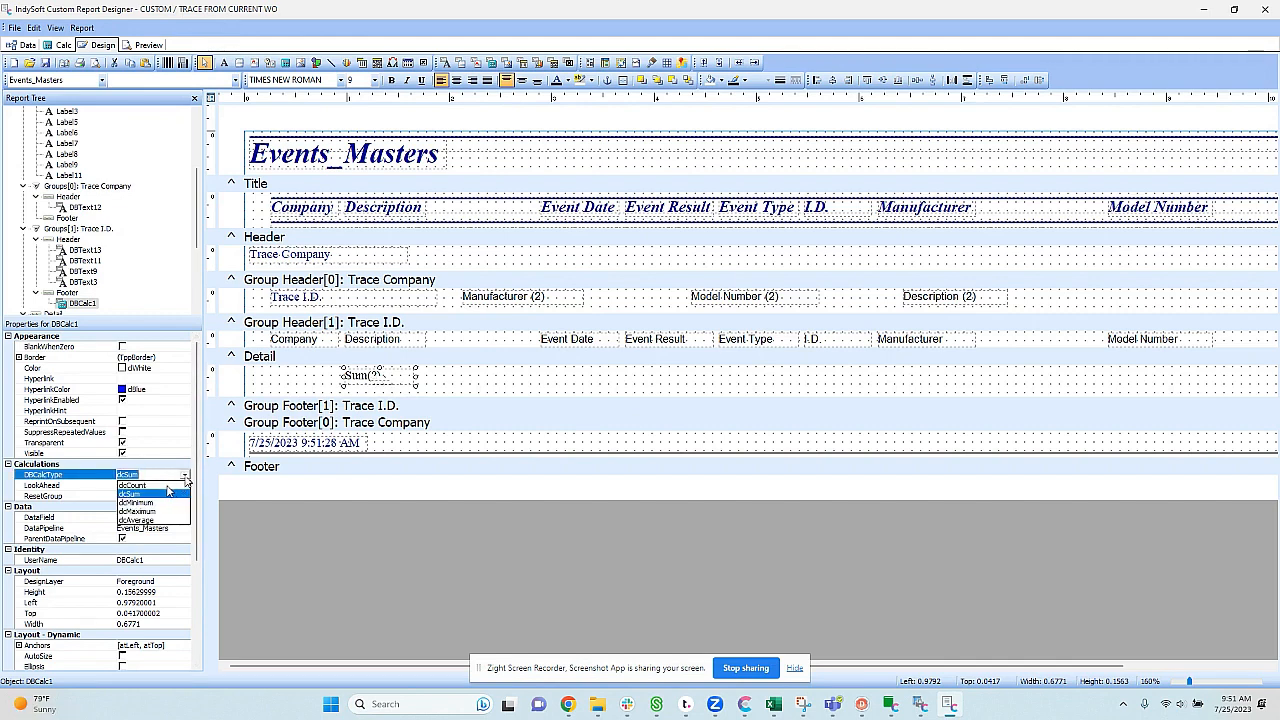
click(162, 485)
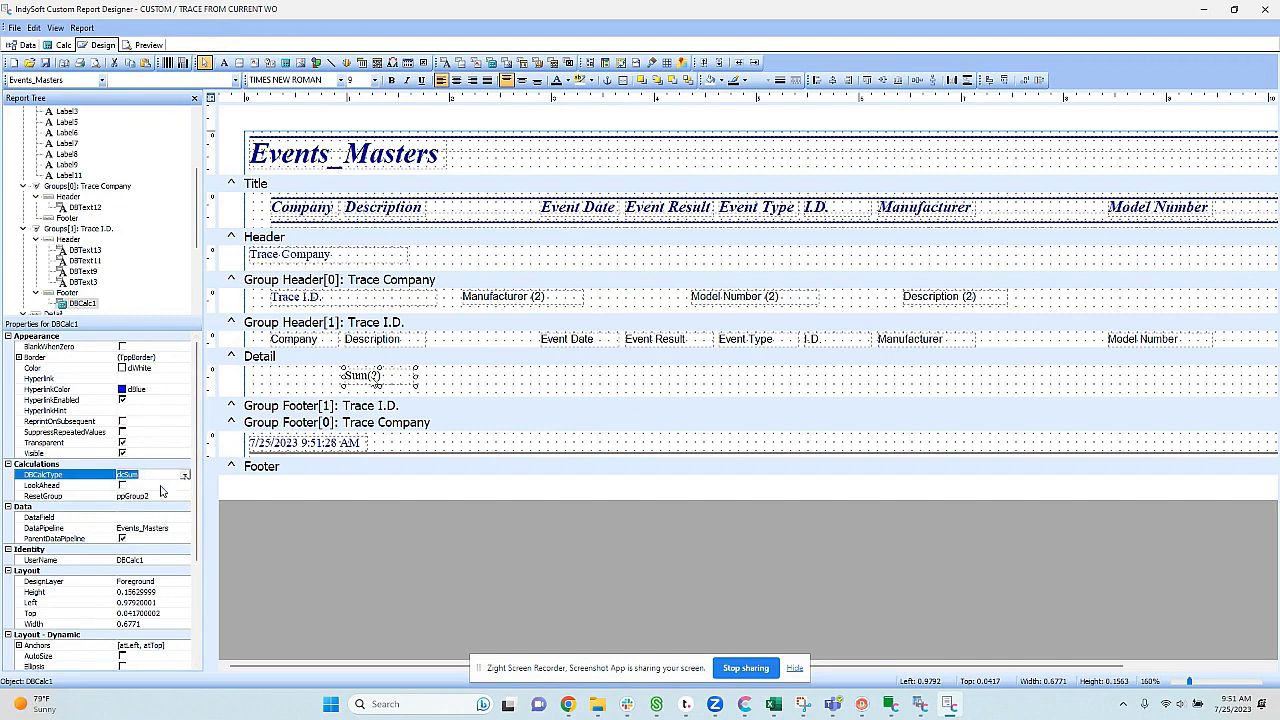
click(158, 517)
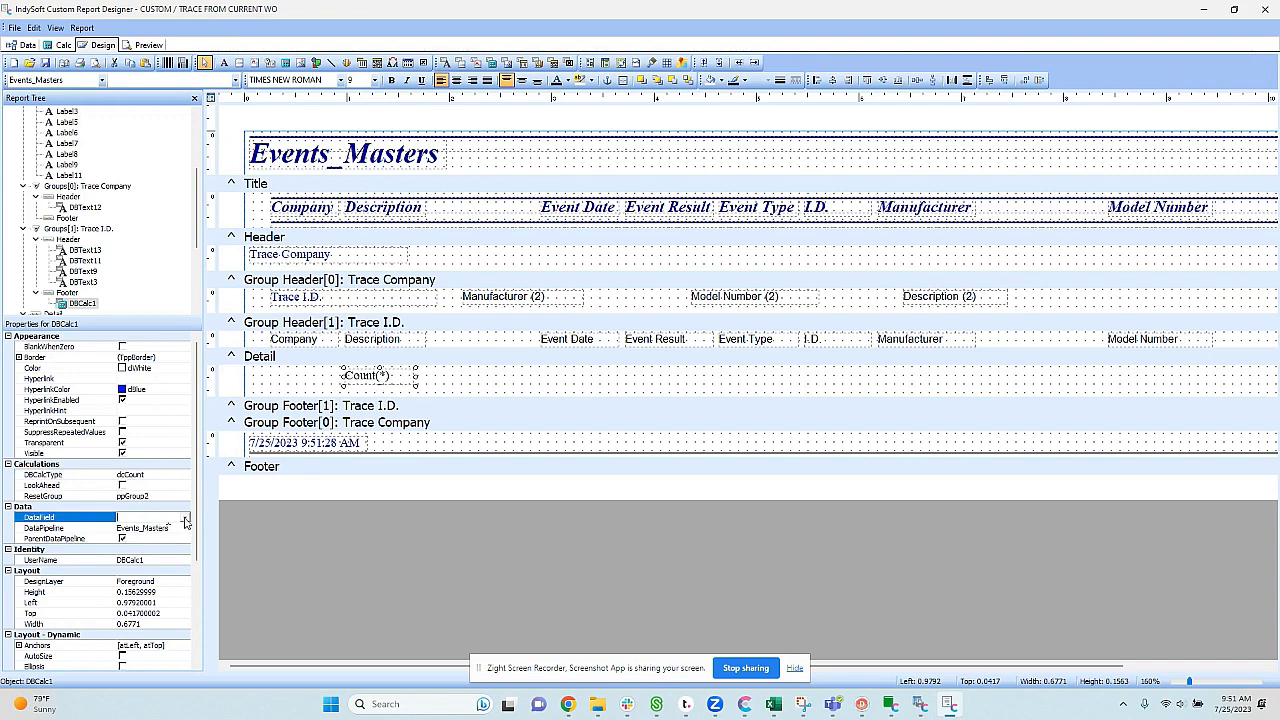
click(185, 518)
click(143, 556)
click(457, 379)
click(380, 378)
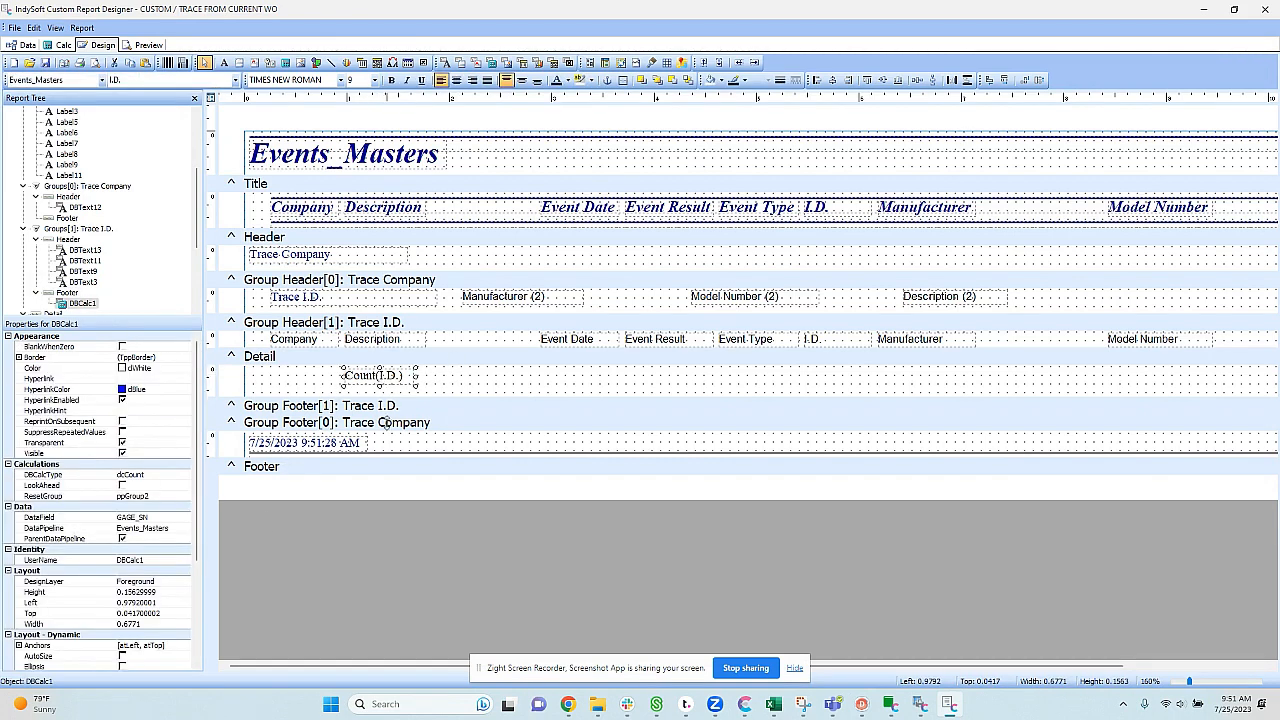
Step: Enlarge the Trace Company group footer and copy the I.D. count field from the Trace I.D. group footer into it, beneath the Description column
drag(388, 424, 389, 457)
click(380, 382)
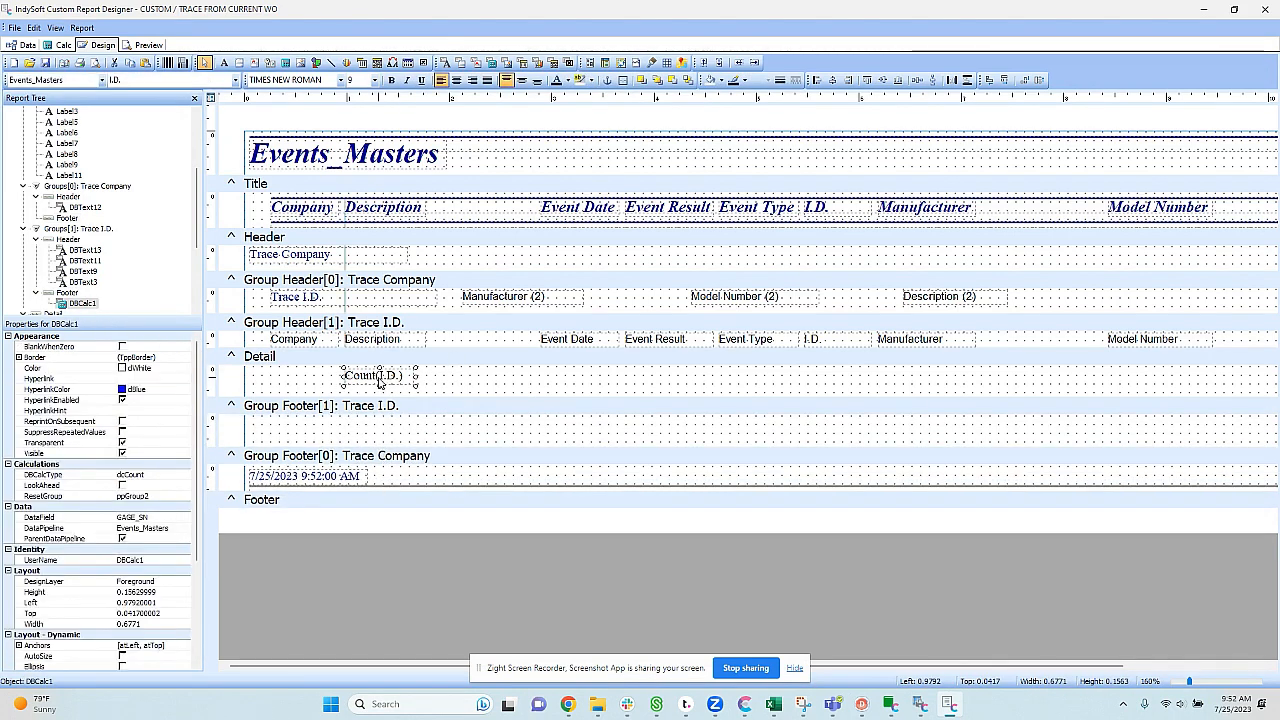
key(ctrl+c)
key(ctrl+v)
drag(385, 394, 377, 430)
click(497, 362)
click(500, 397)
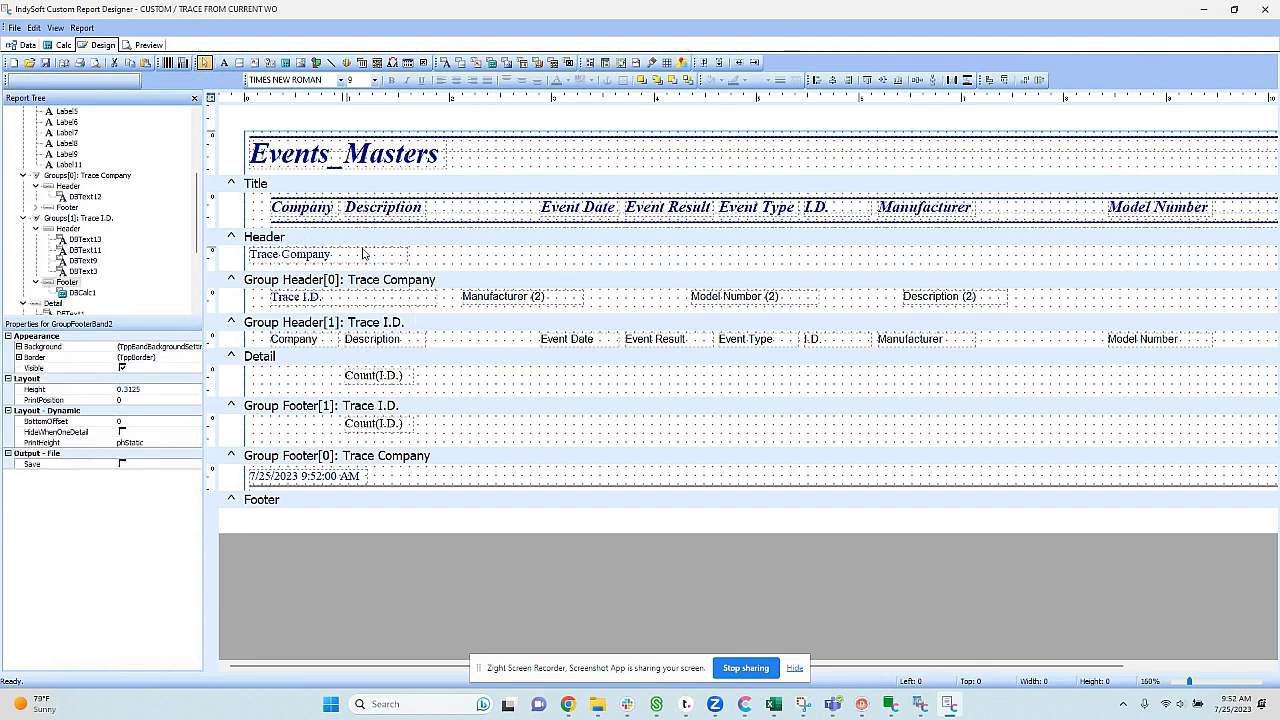
click(362, 378)
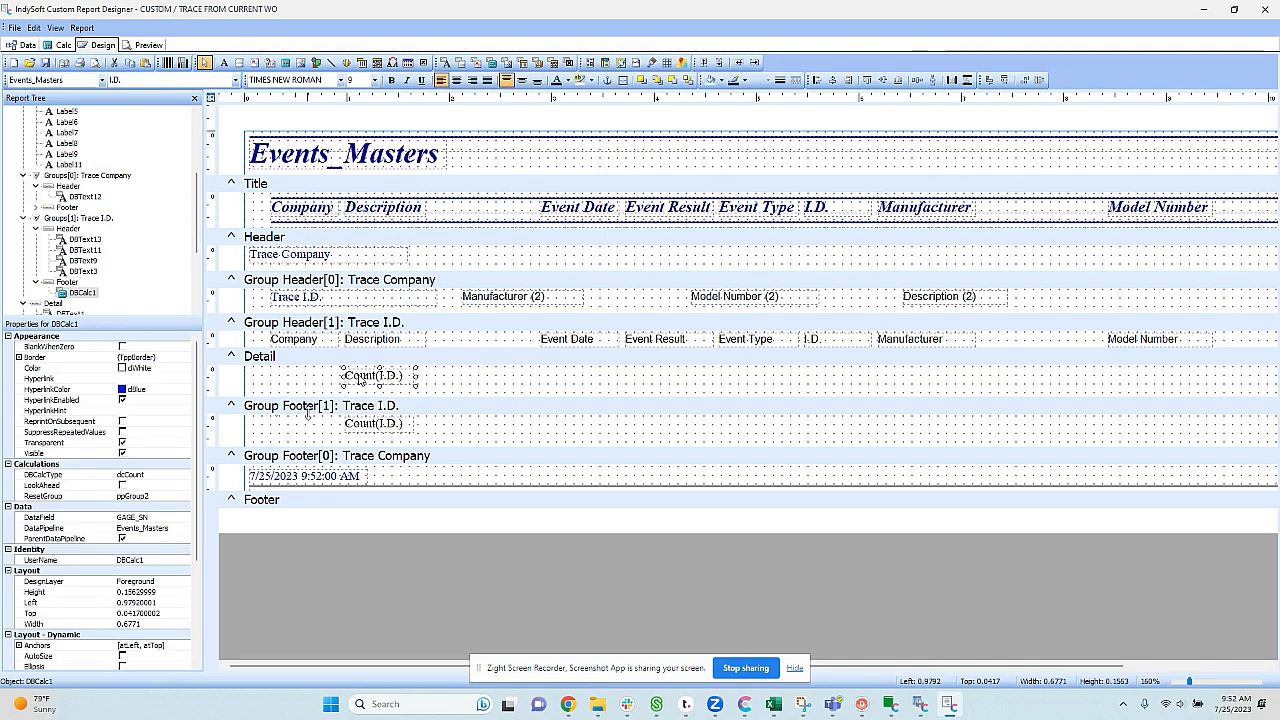
click(432, 382)
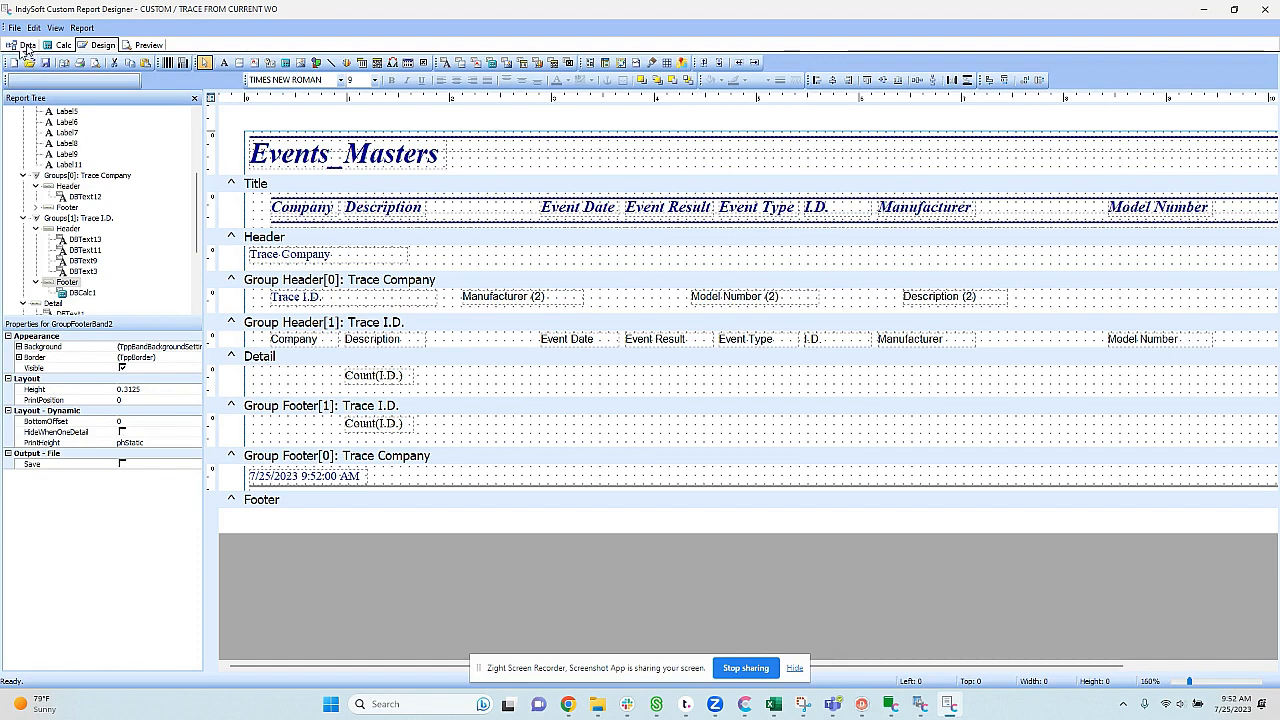
Step: Create a new query on the Work Orders table and add its Work Order # field
click(99, 46)
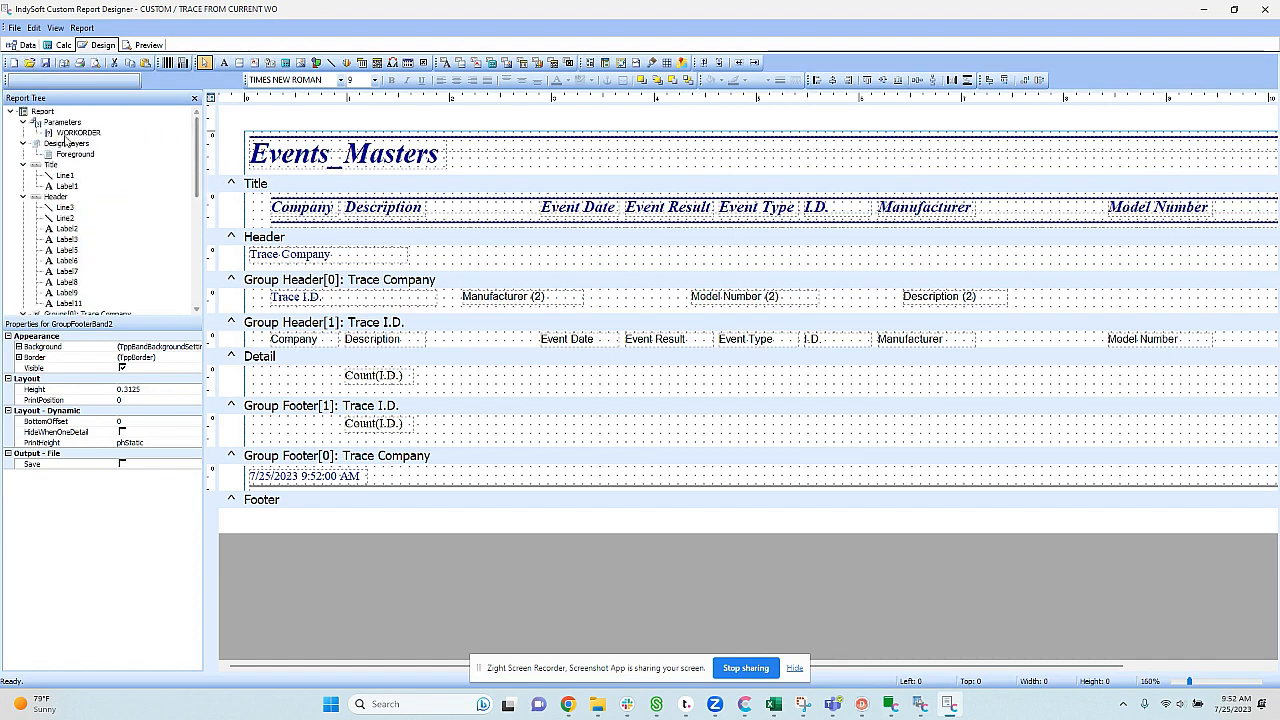
click(88, 134)
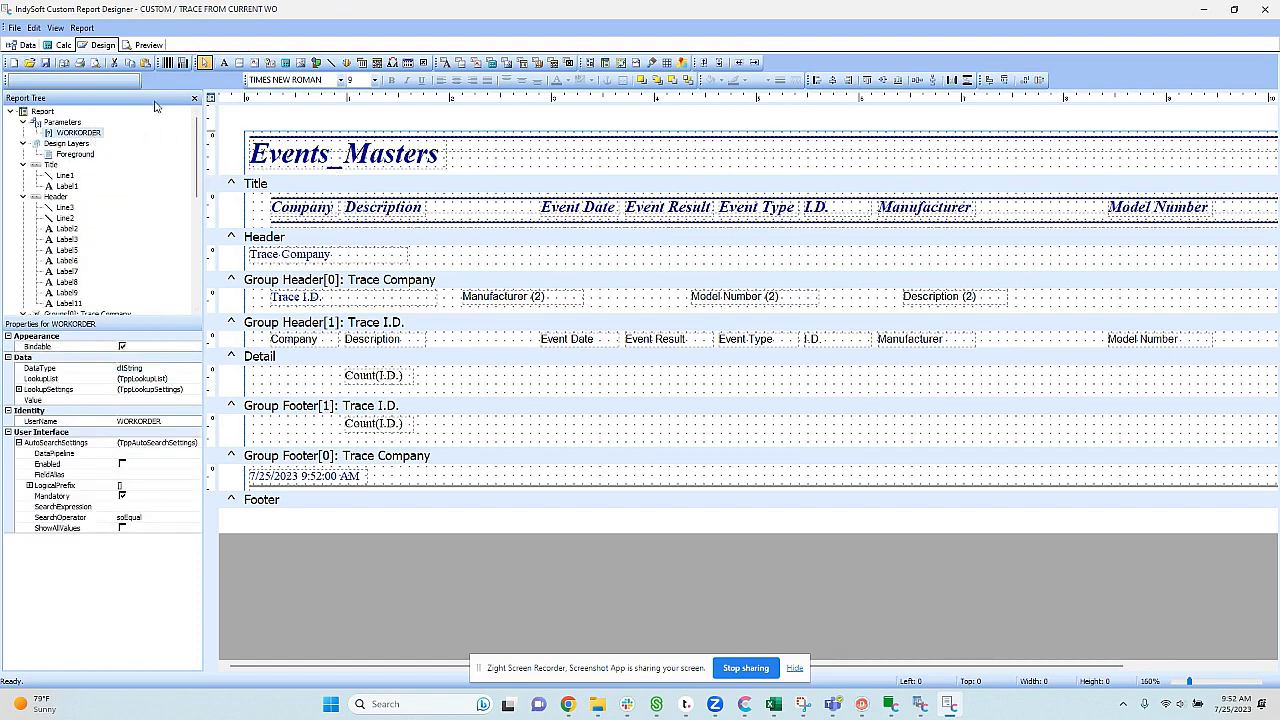
click(18, 45)
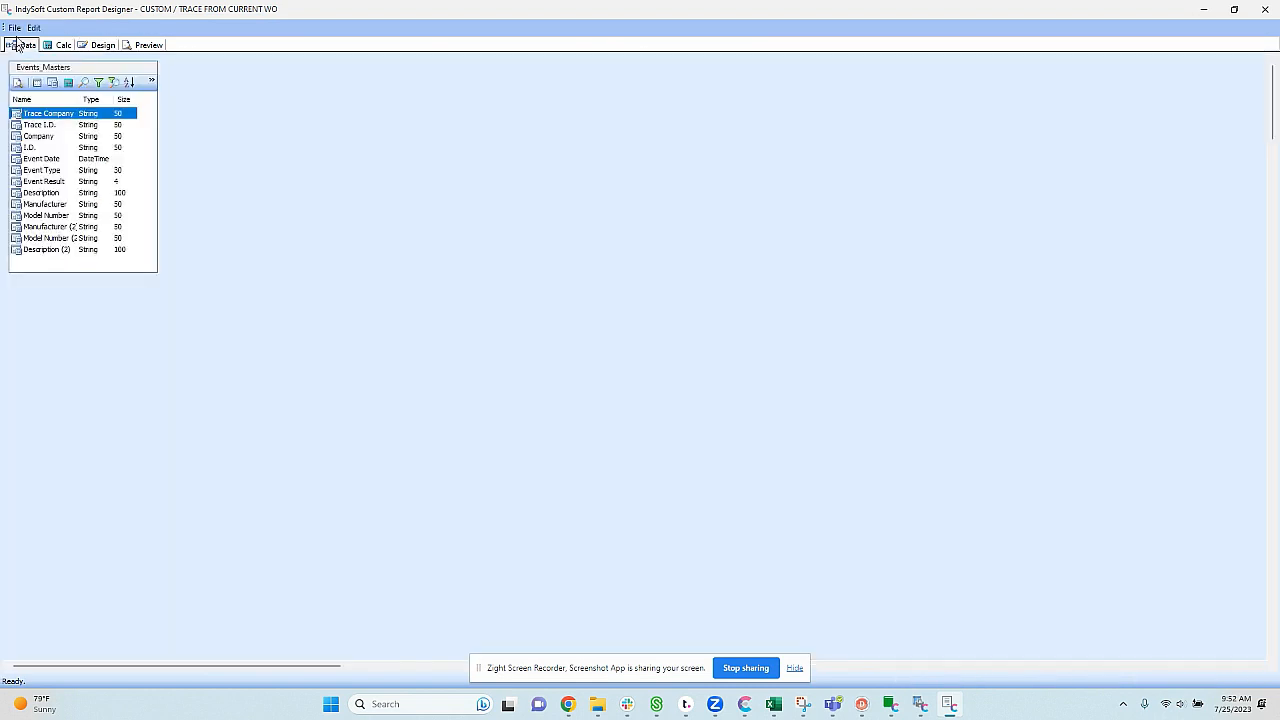
click(15, 28)
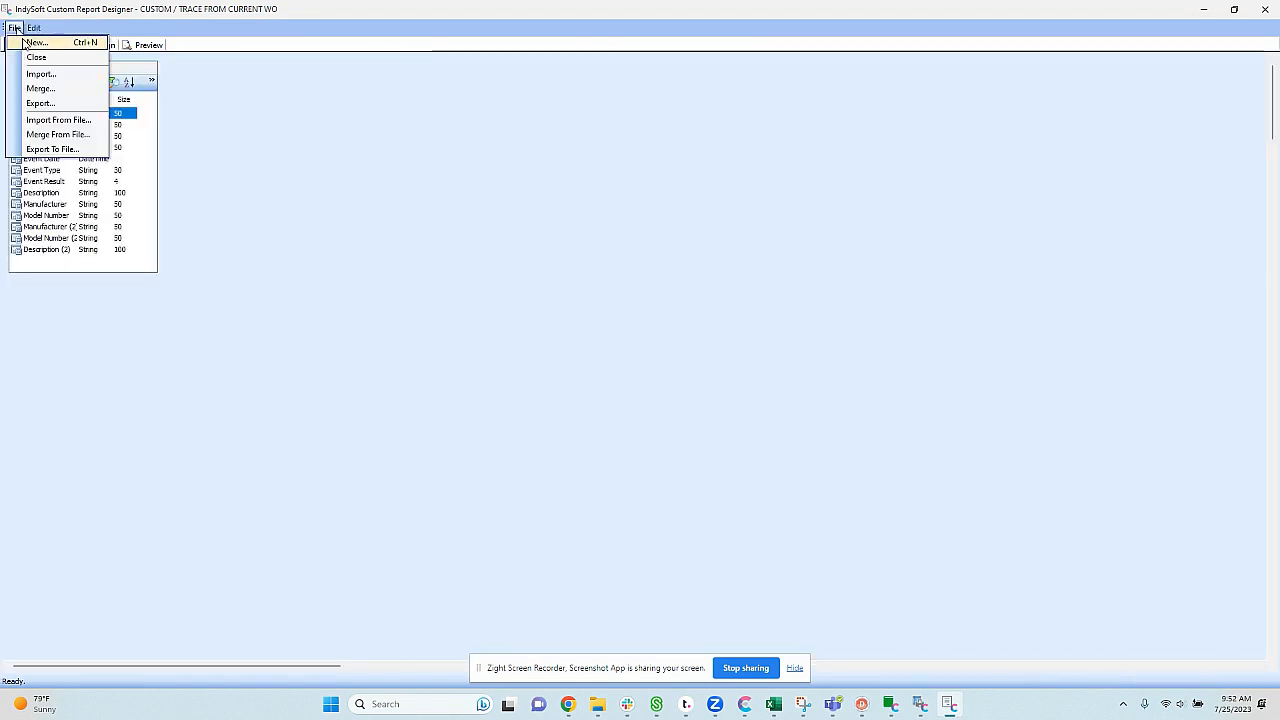
click(35, 40)
double_click(587, 288)
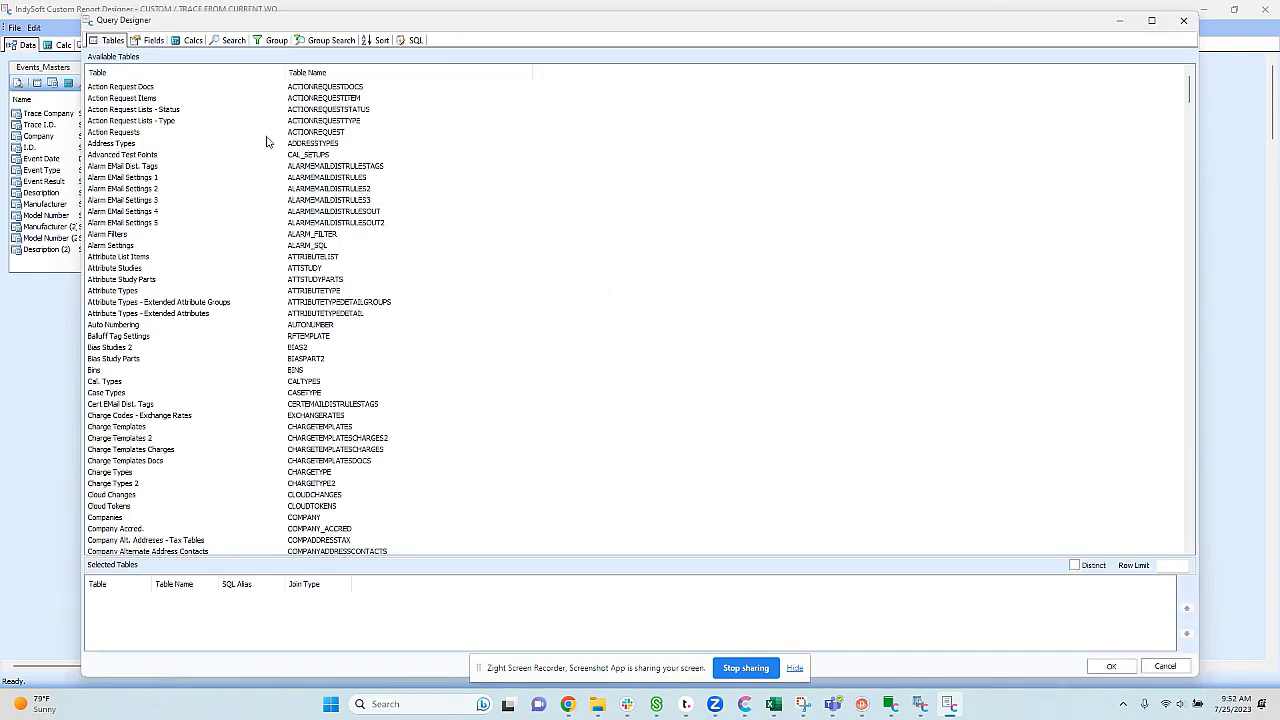
click(112, 349)
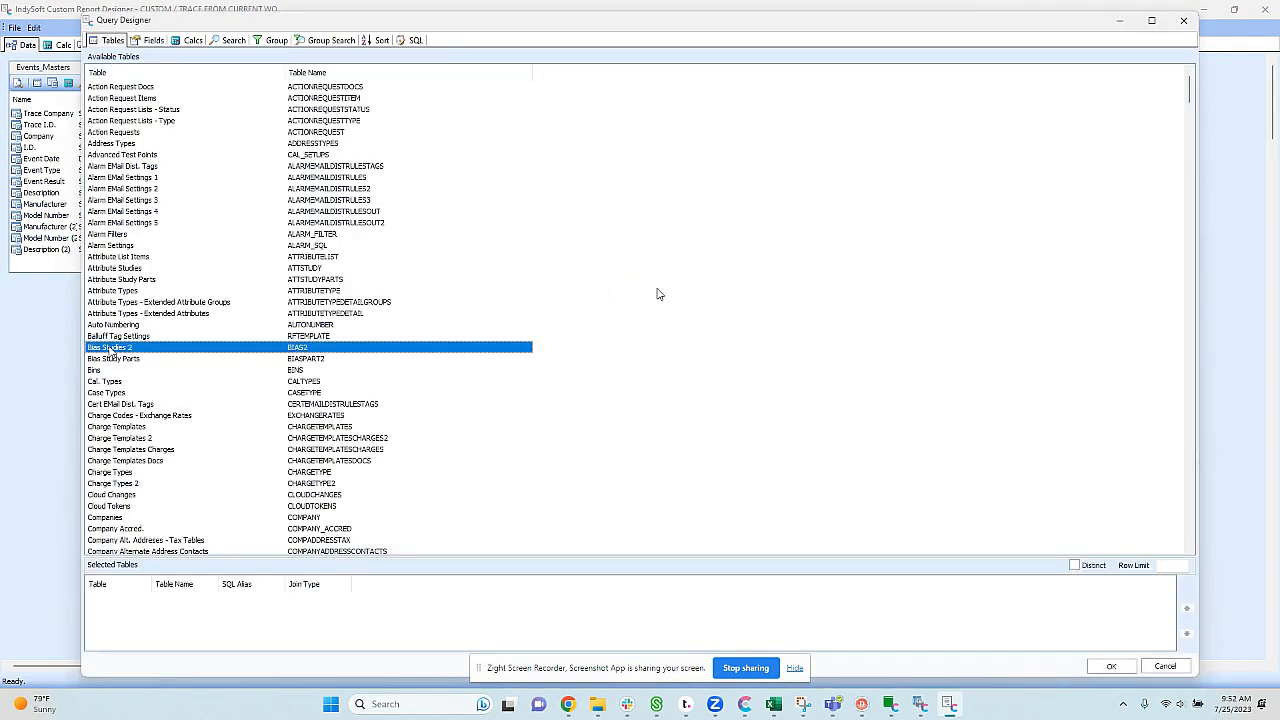
text(wo)
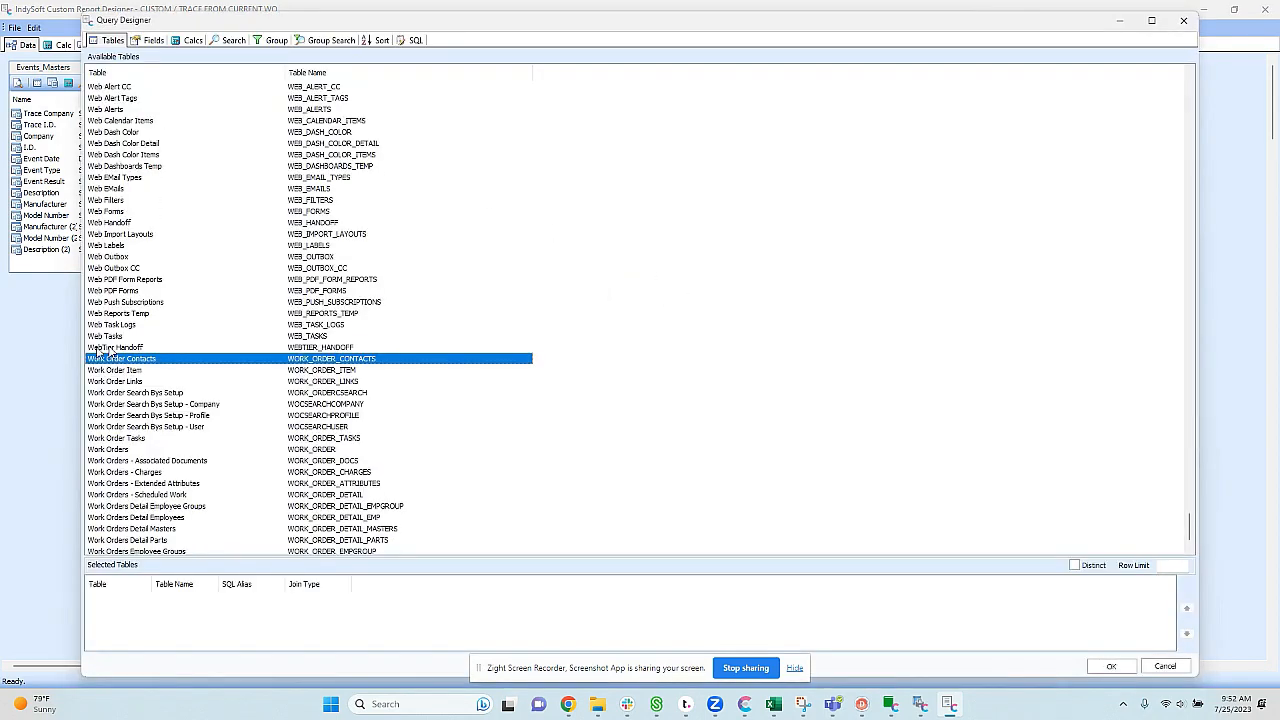
double_click(110, 452)
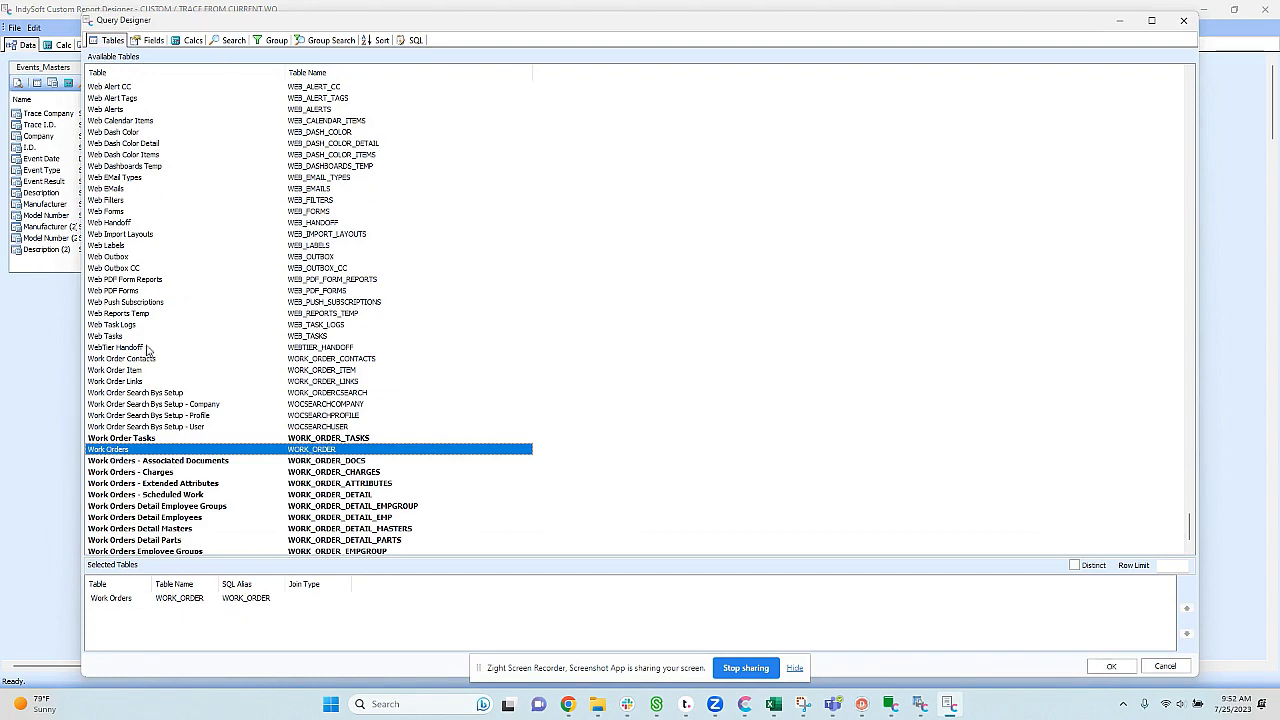
click(150, 42)
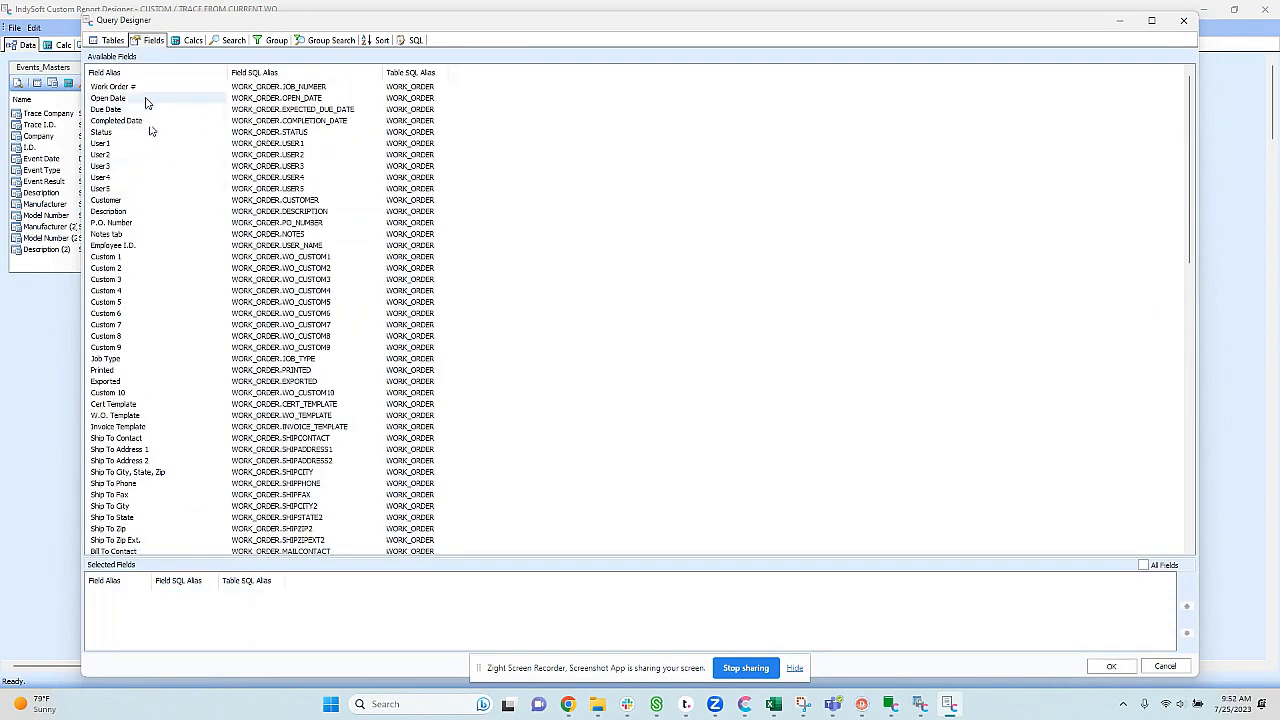
double_click(146, 88)
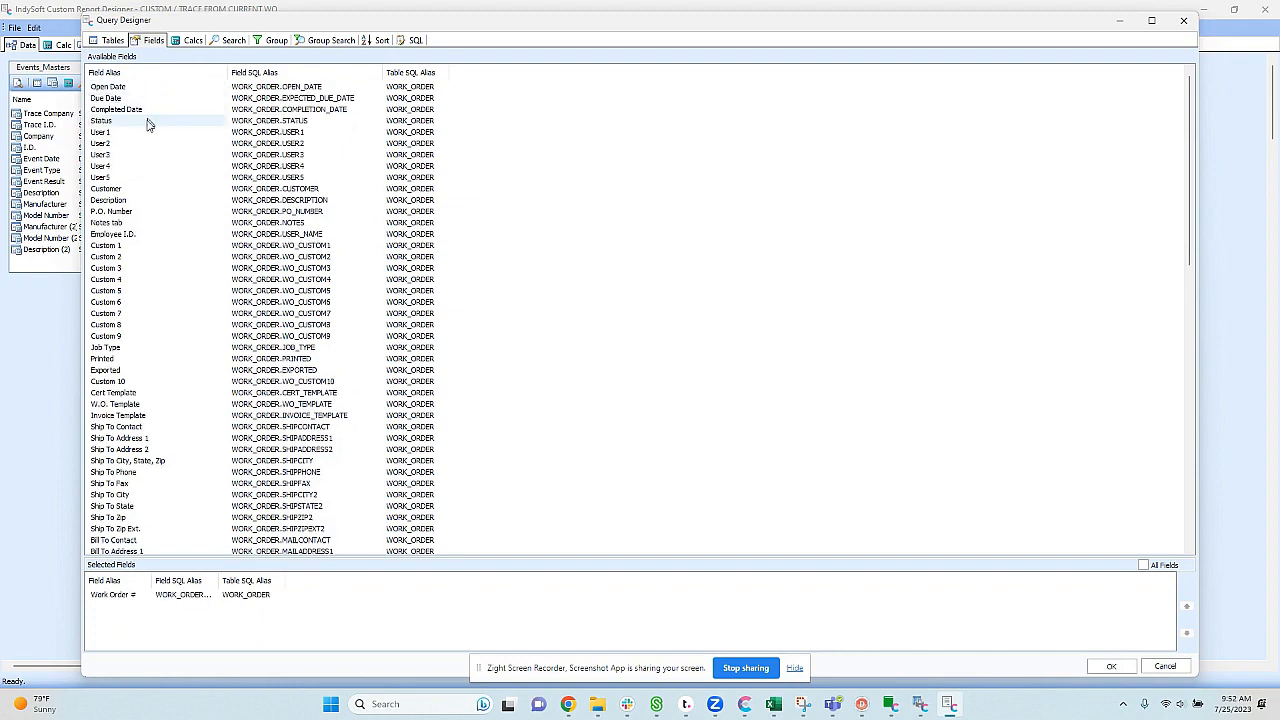
Step: Add a search criterion to the Work Orders query so that Status is not equal (<>) to INVOICED
click(229, 41)
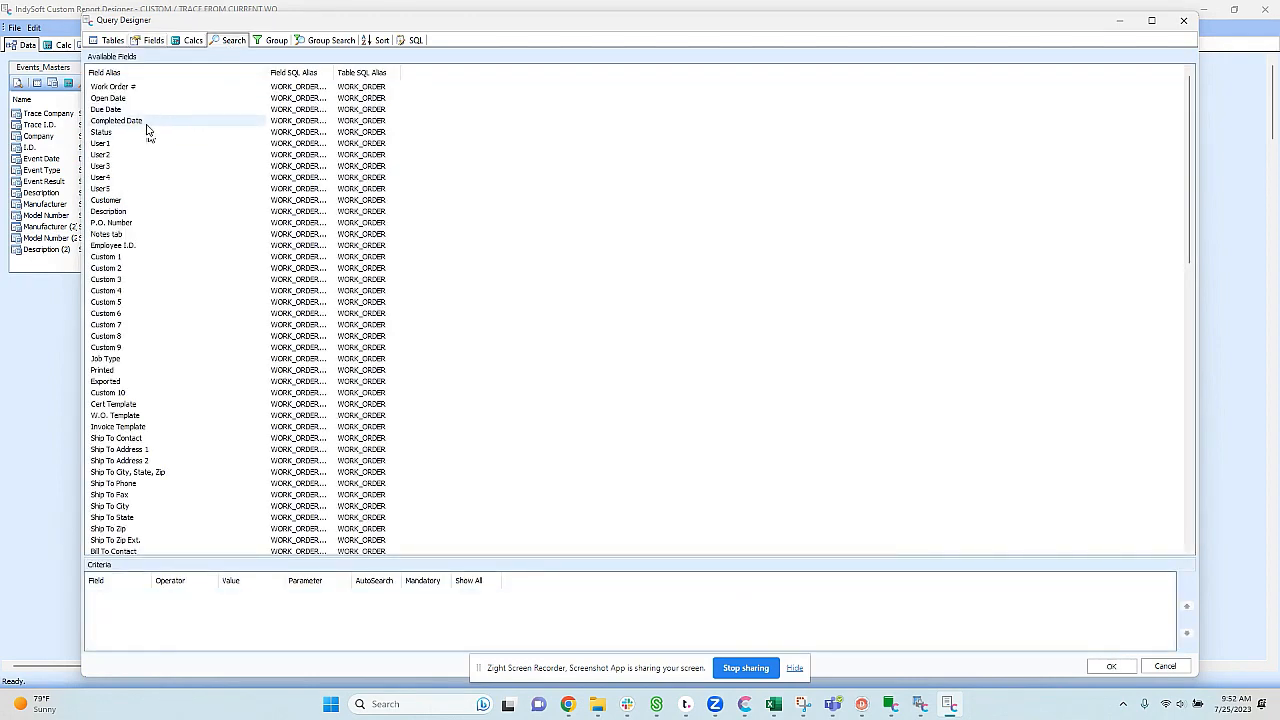
double_click(150, 134)
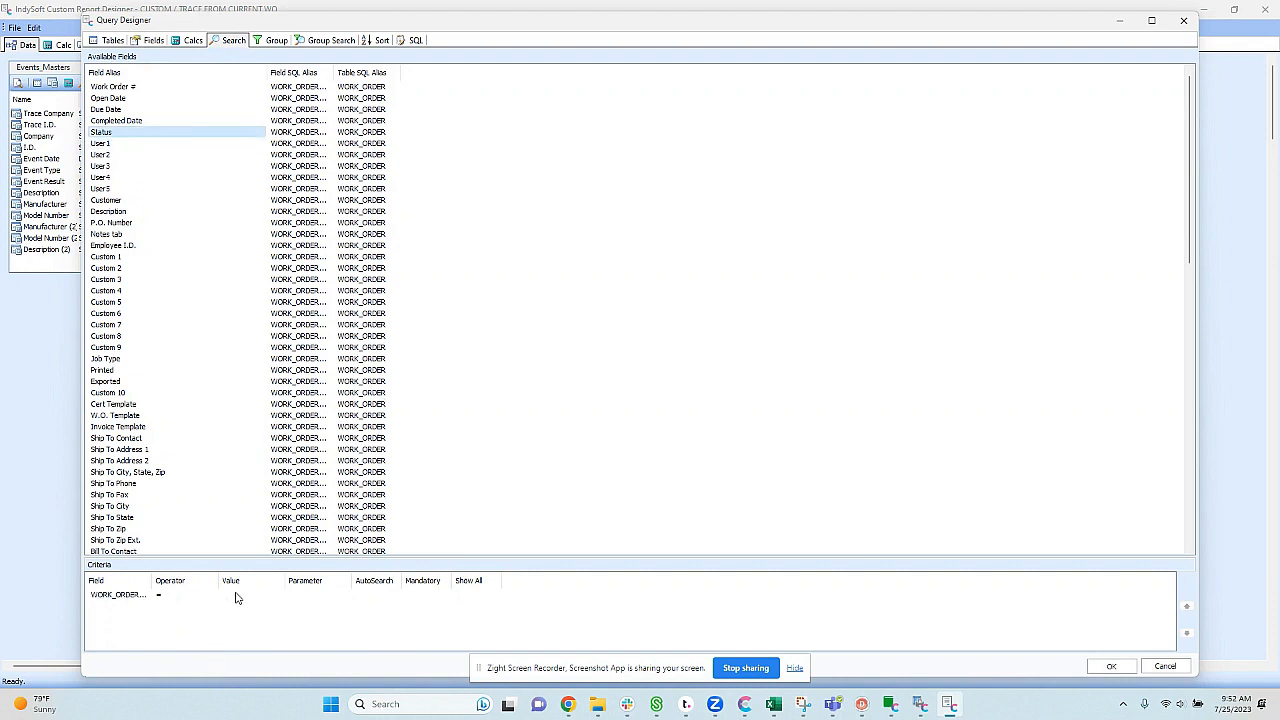
click(238, 595)
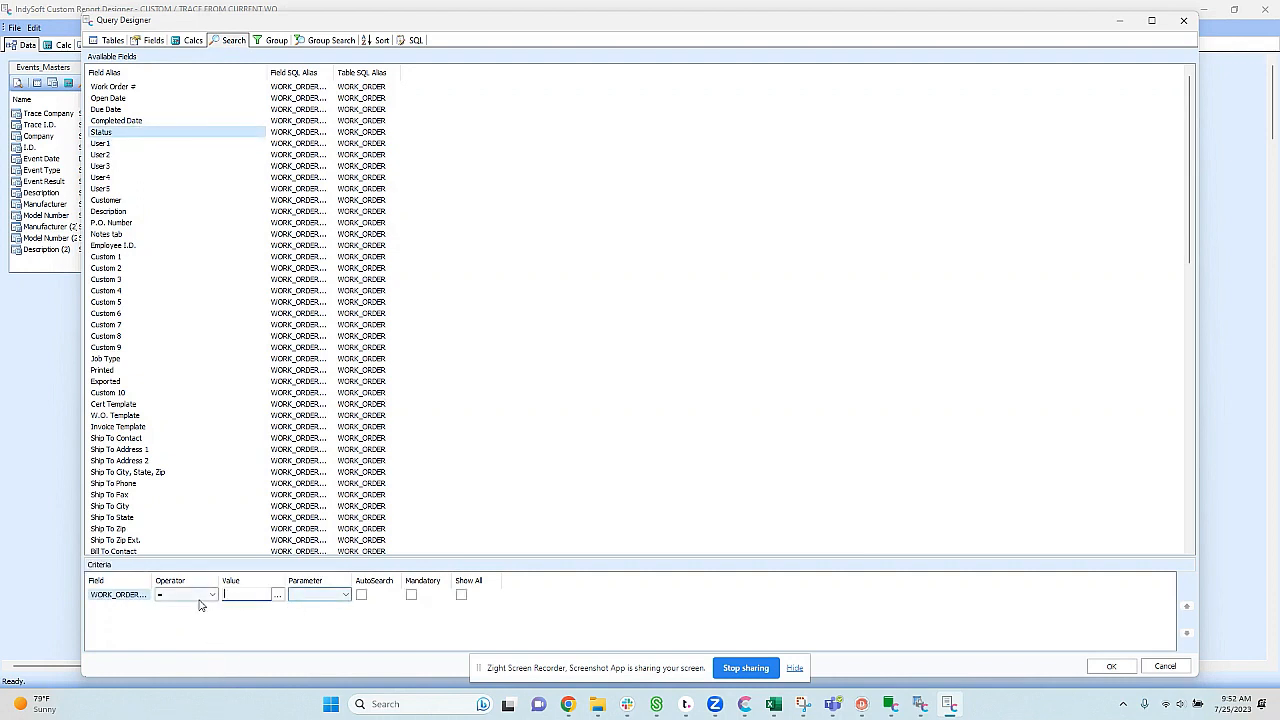
click(210, 595)
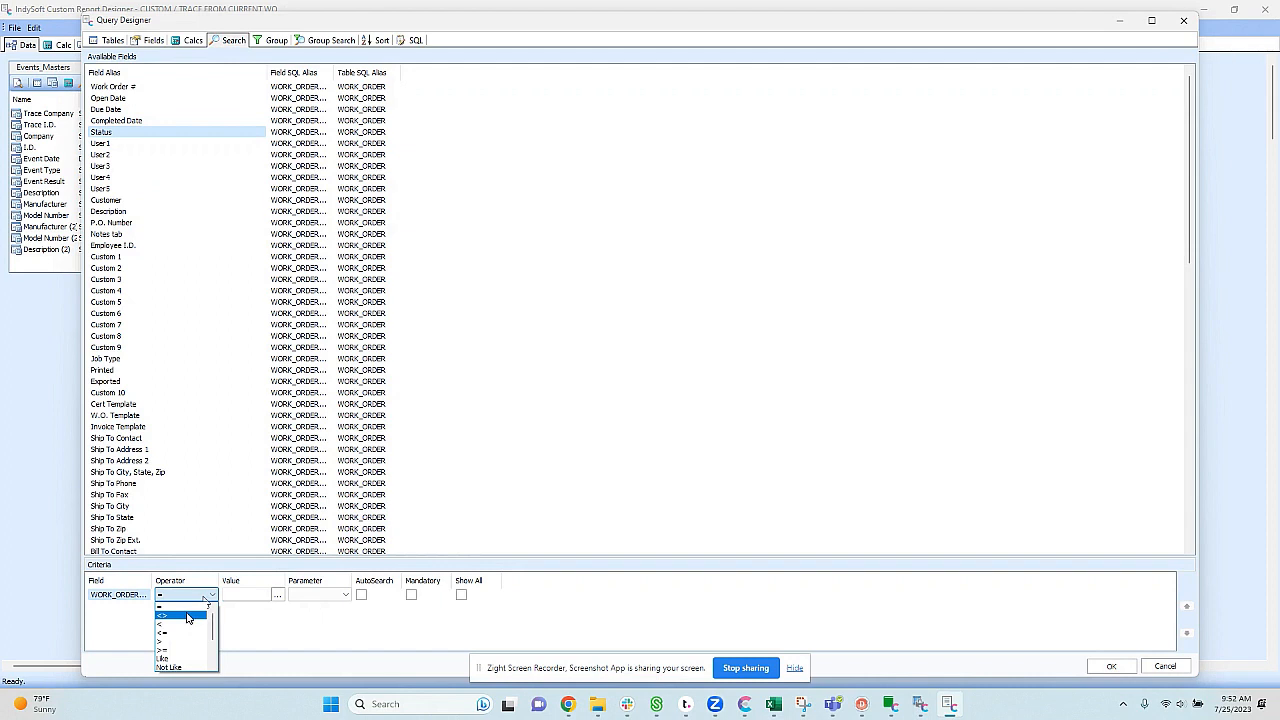
click(186, 616)
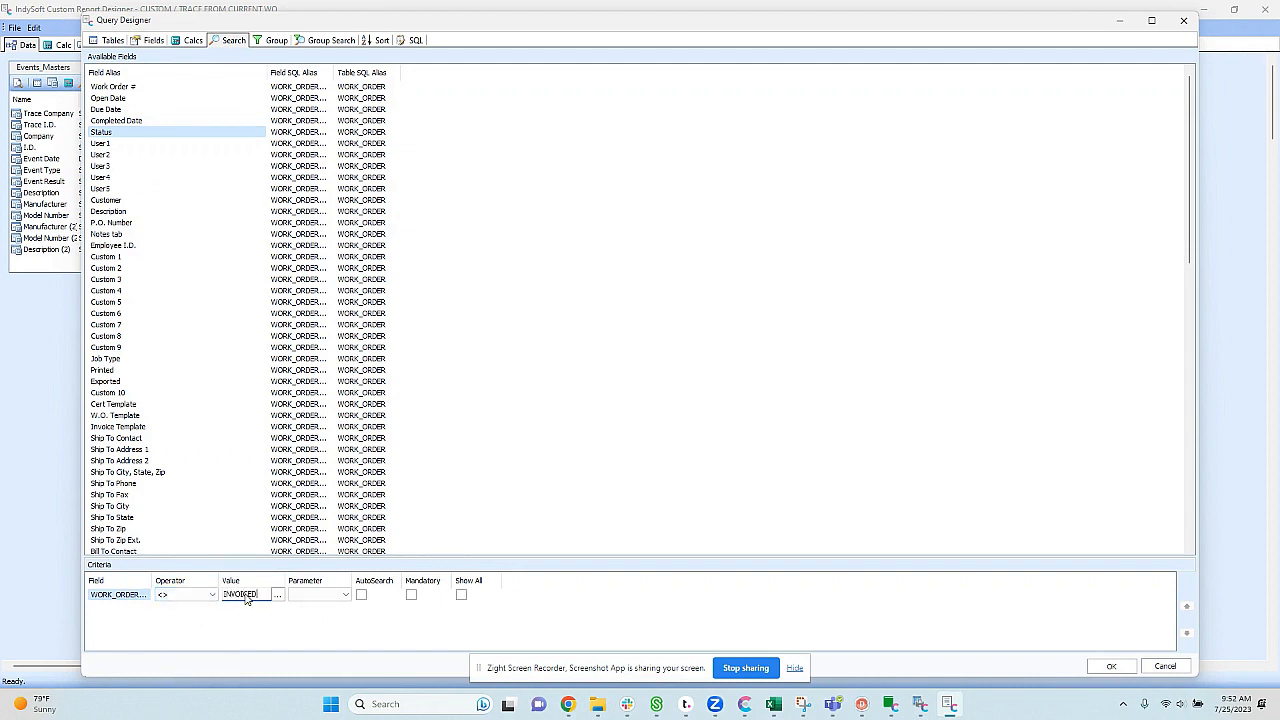
Step: Sort the Work Orders query by Work Order # in descending order and accept the query
click(381, 41)
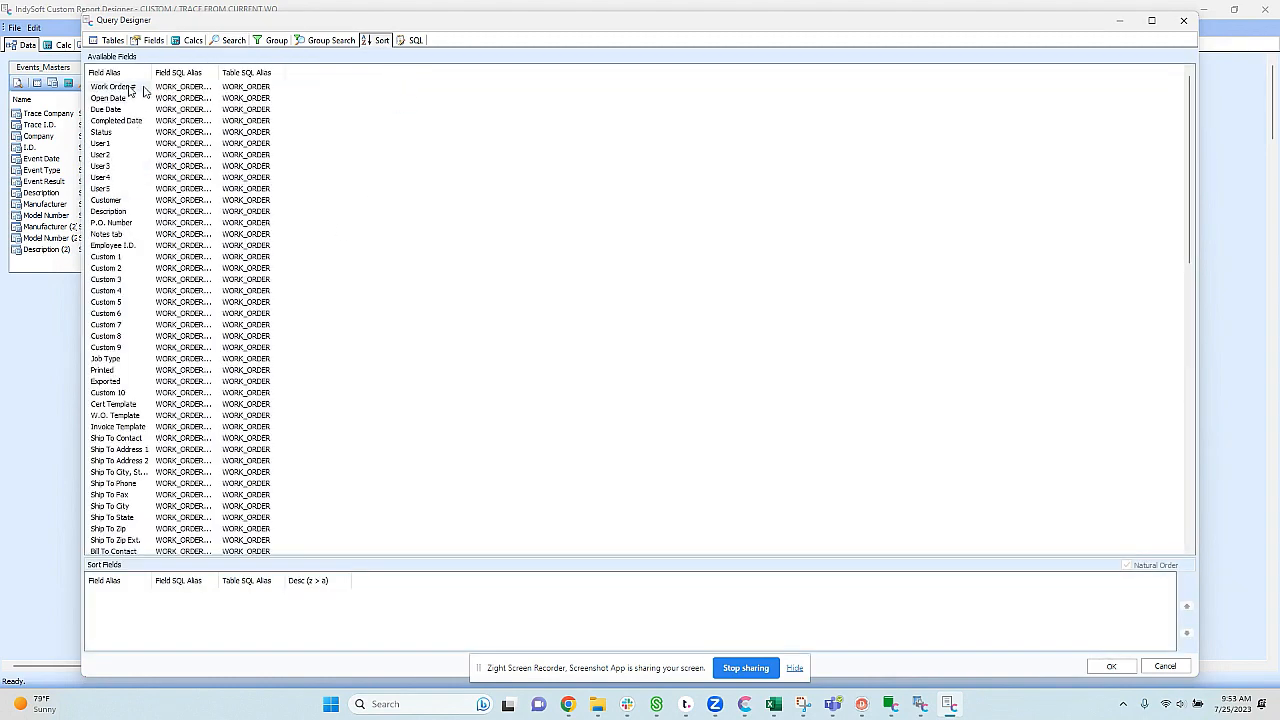
double_click(129, 90)
click(277, 598)
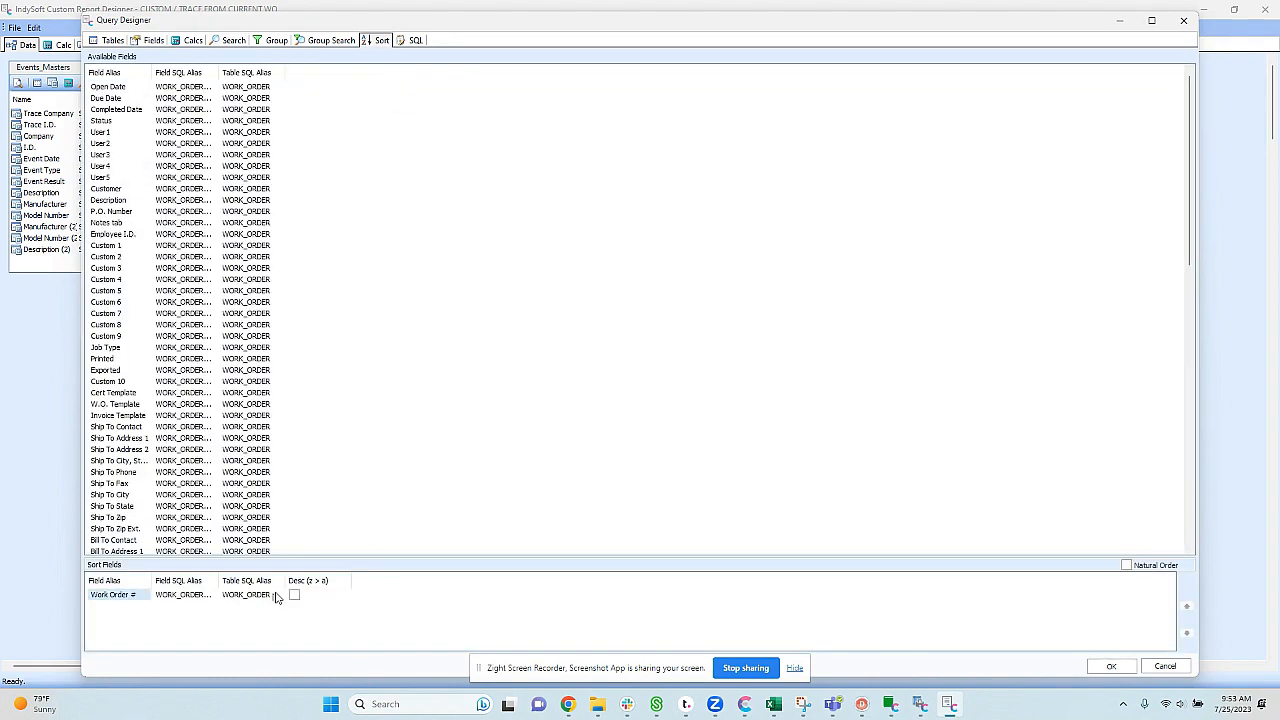
click(296, 596)
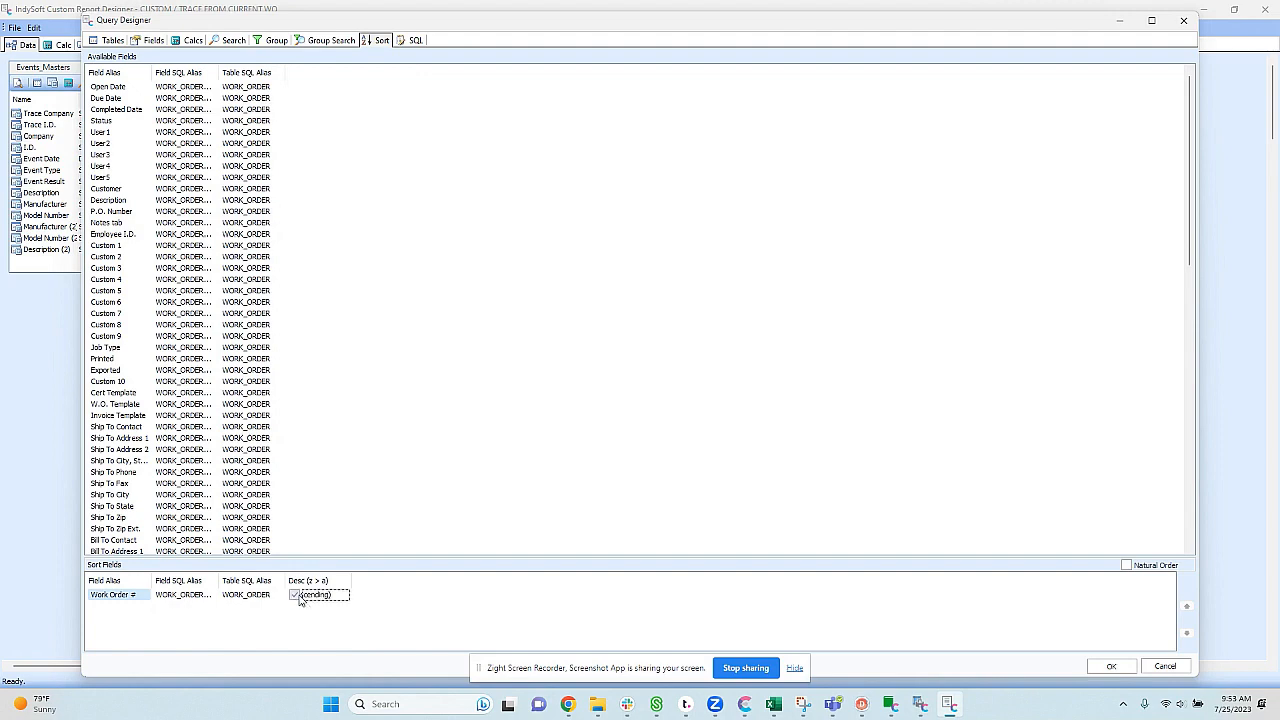
click(1112, 667)
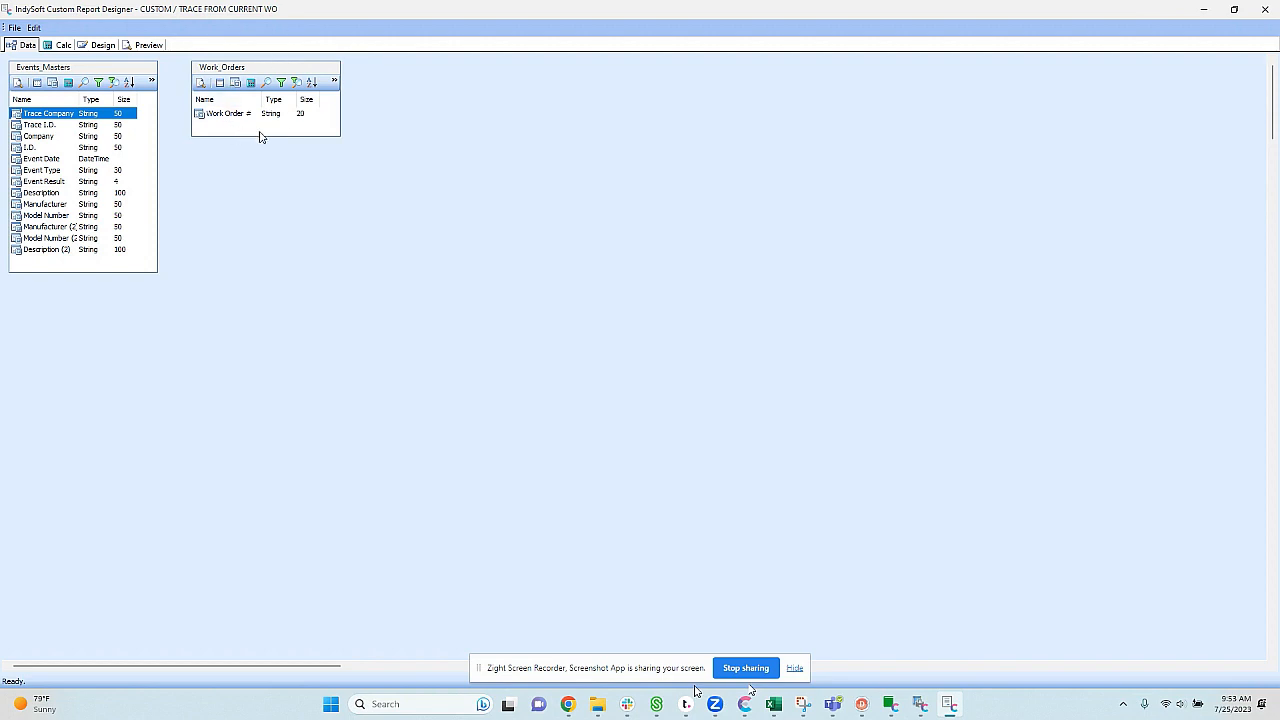
Step: In the Events_Masters query, tie the current work order criterion to the WORKORDER parameter with AutoSearch and Mandatory enabled, and return to the report design
click(83, 86)
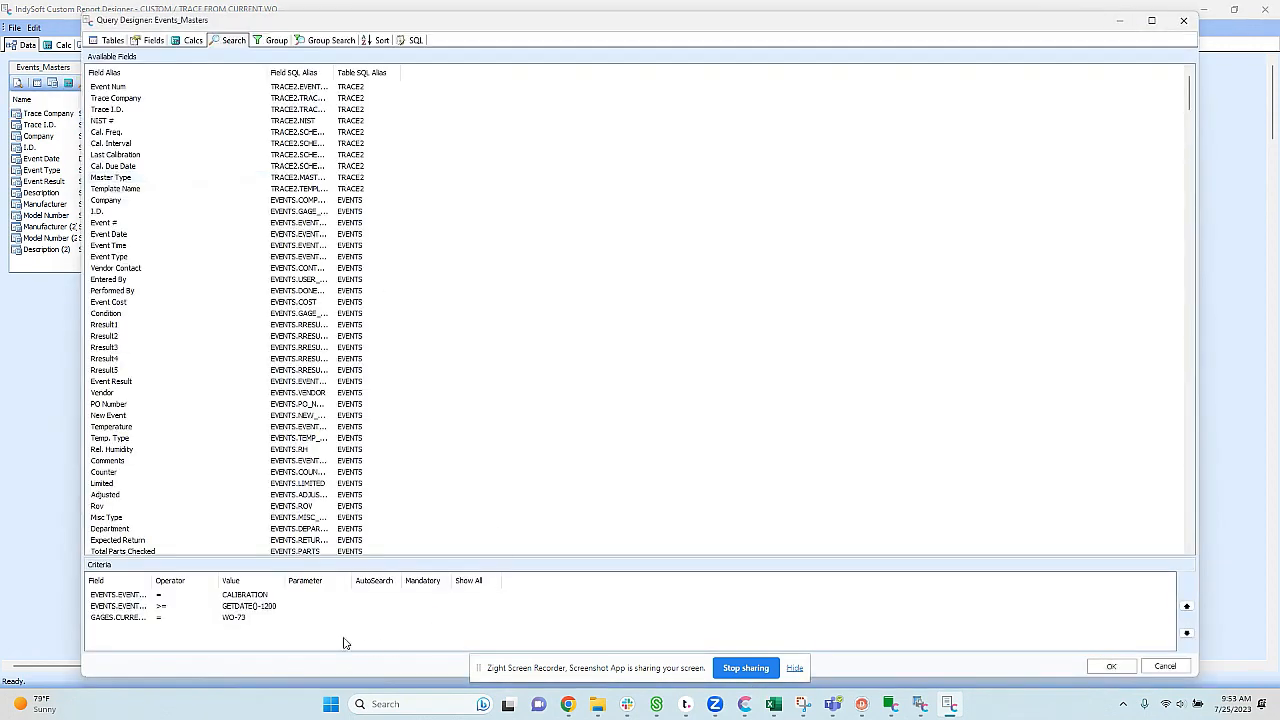
click(320, 617)
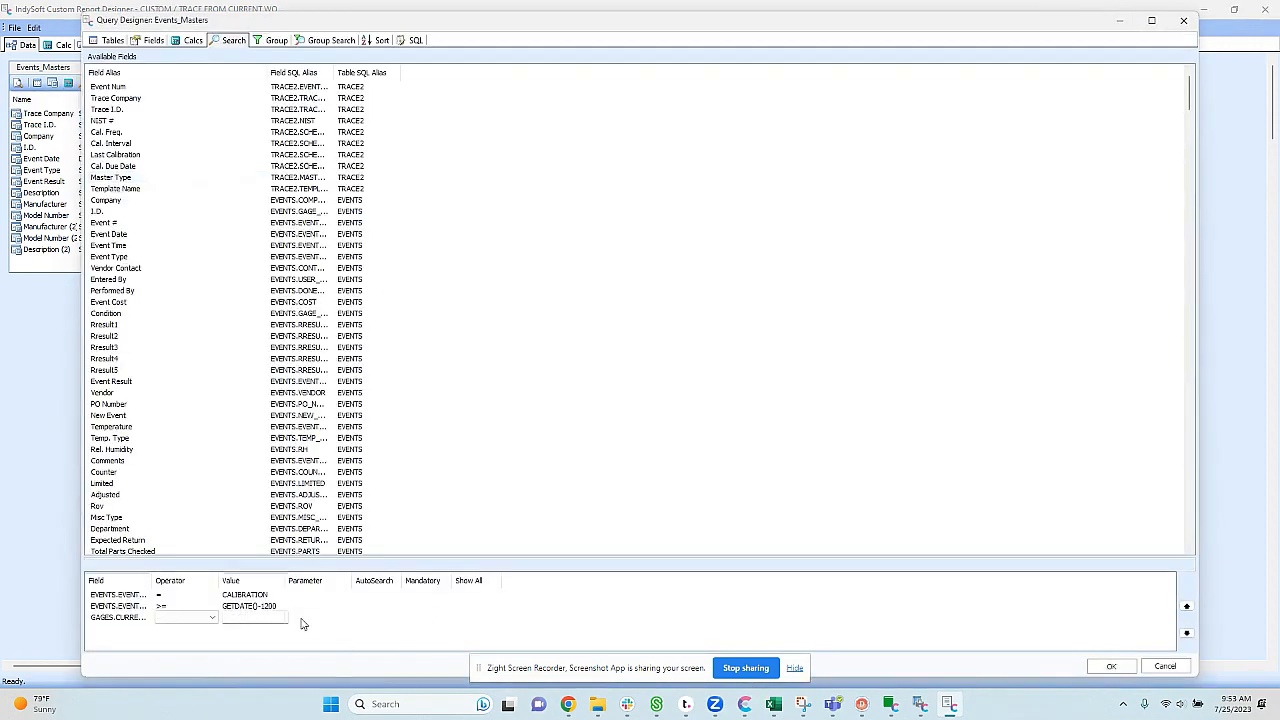
click(343, 617)
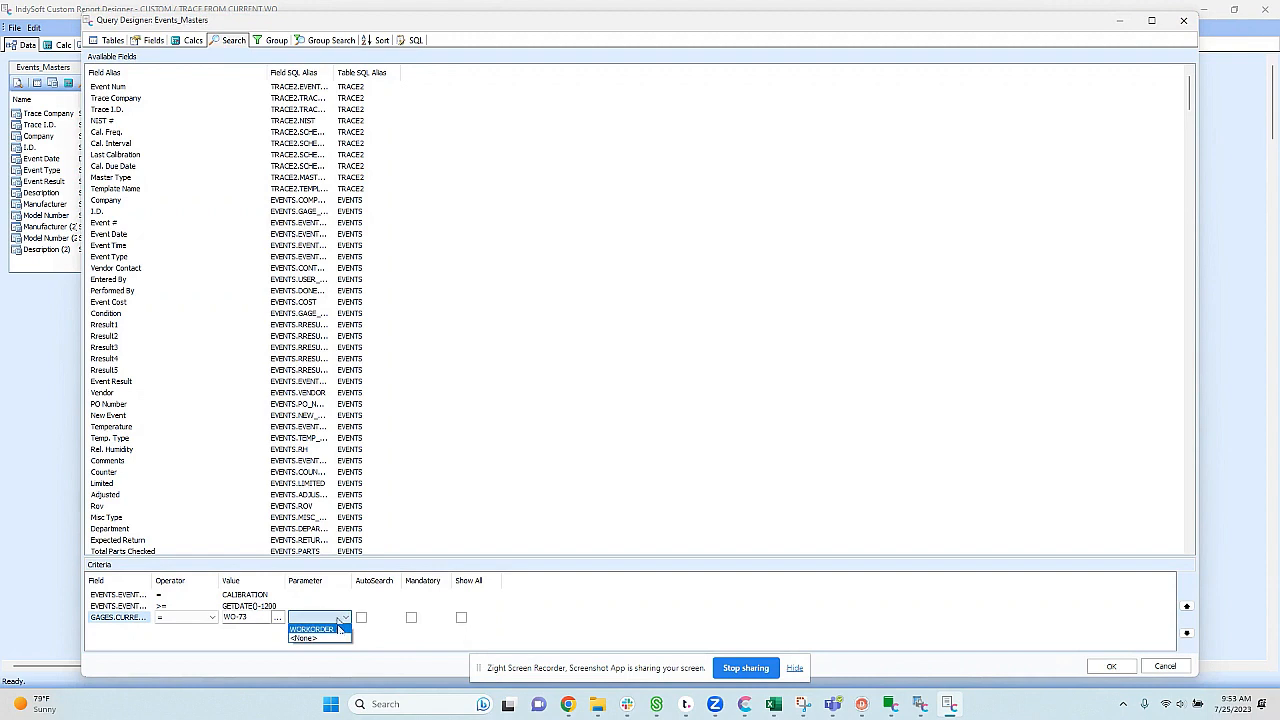
click(341, 628)
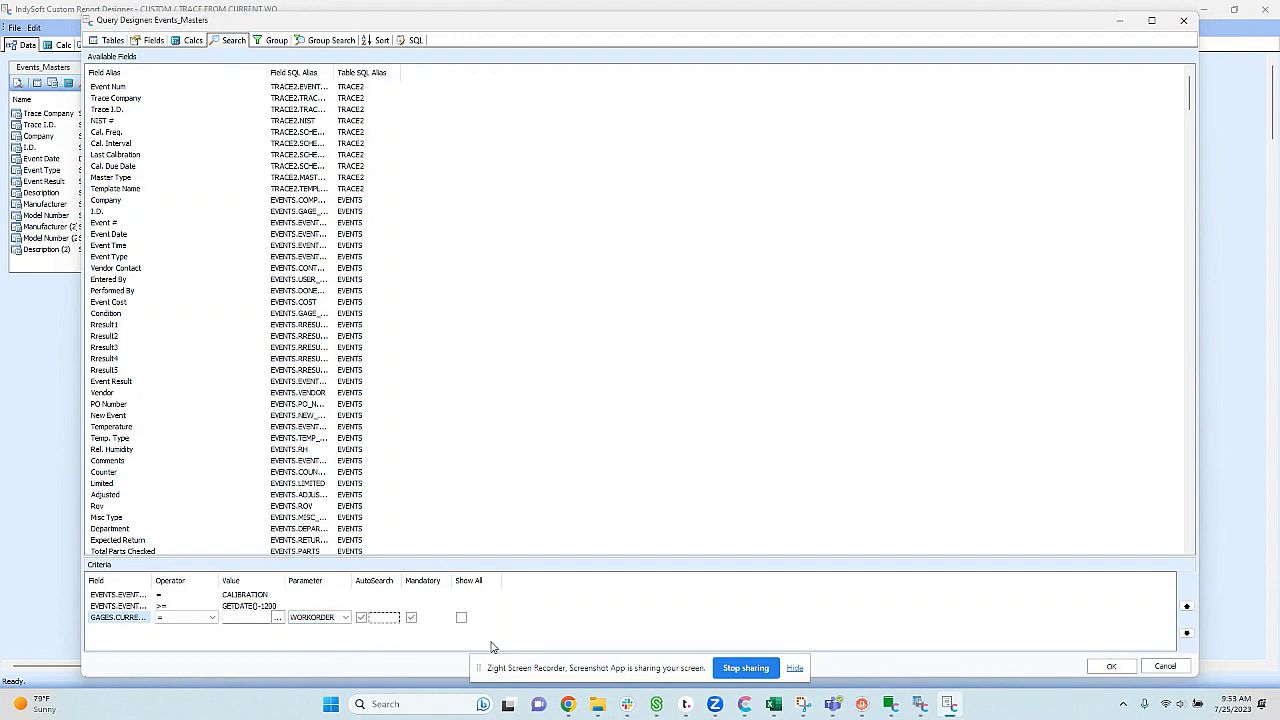
click(1112, 667)
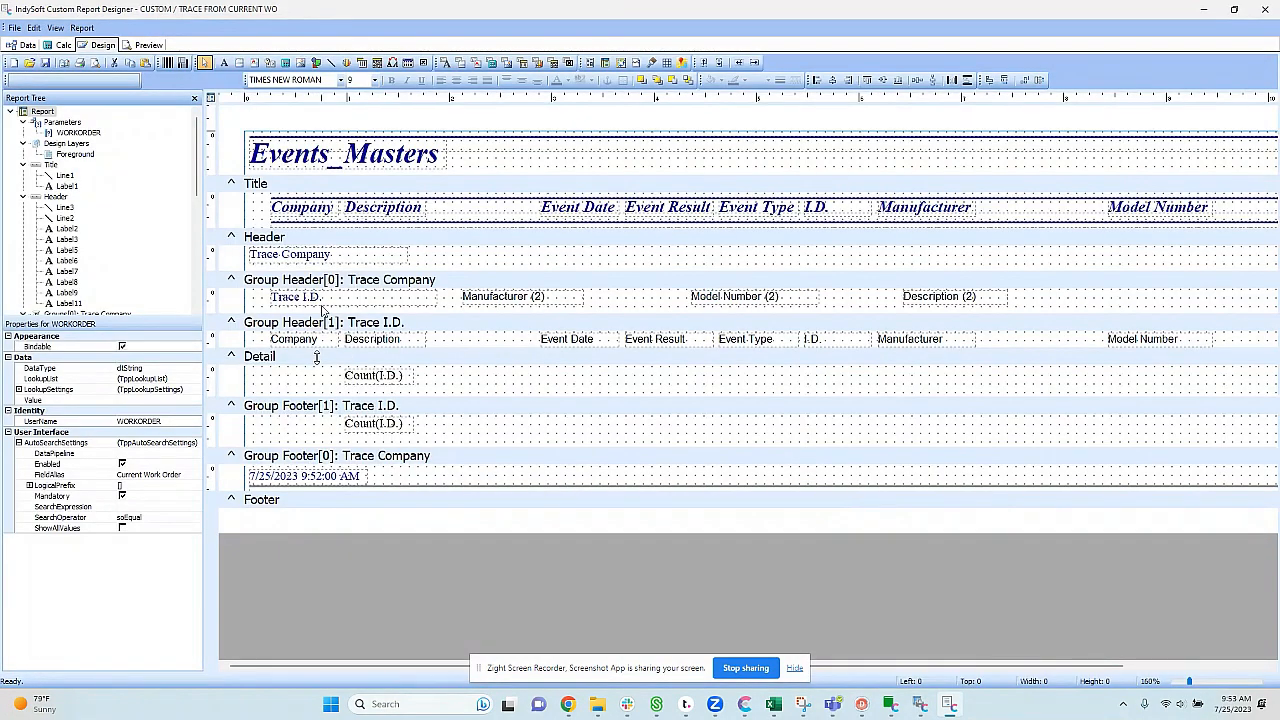
Step: Set the WORKORDER parameter's lookup settings to data pipeline Work_Orders, with JOB_NUMBER as both name field and value field
click(68, 136)
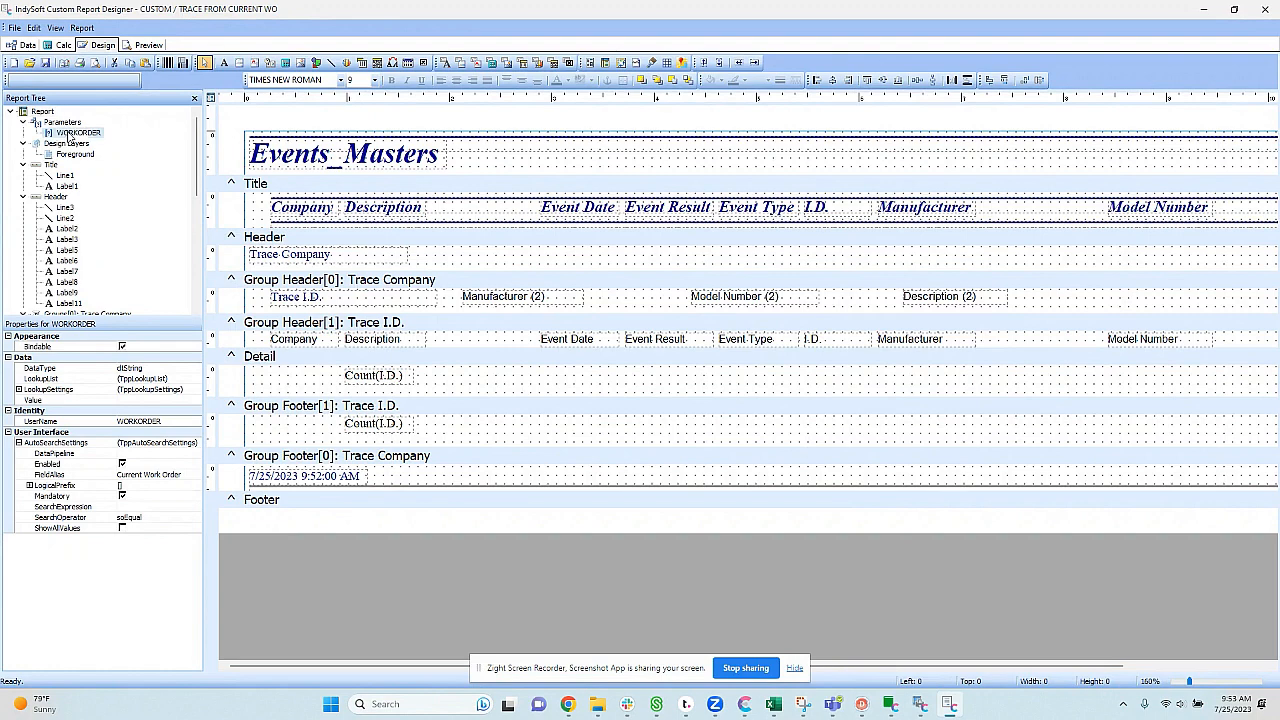
click(18, 389)
click(155, 401)
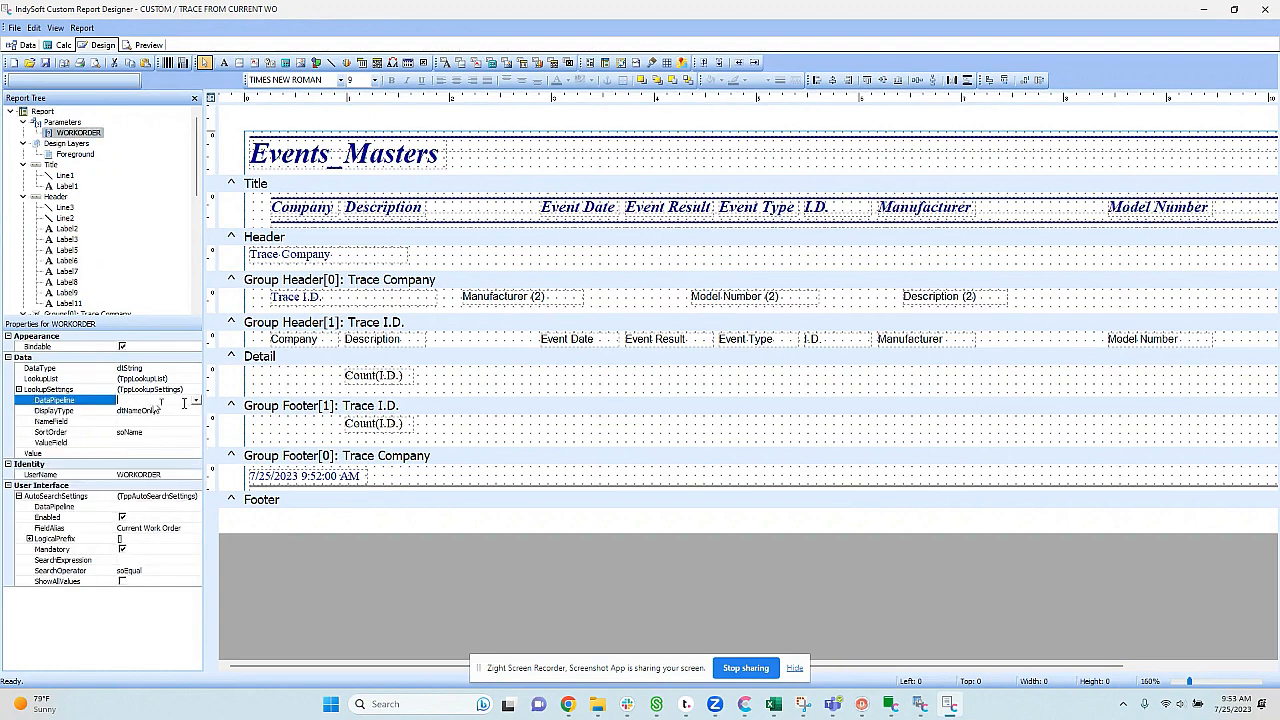
click(196, 401)
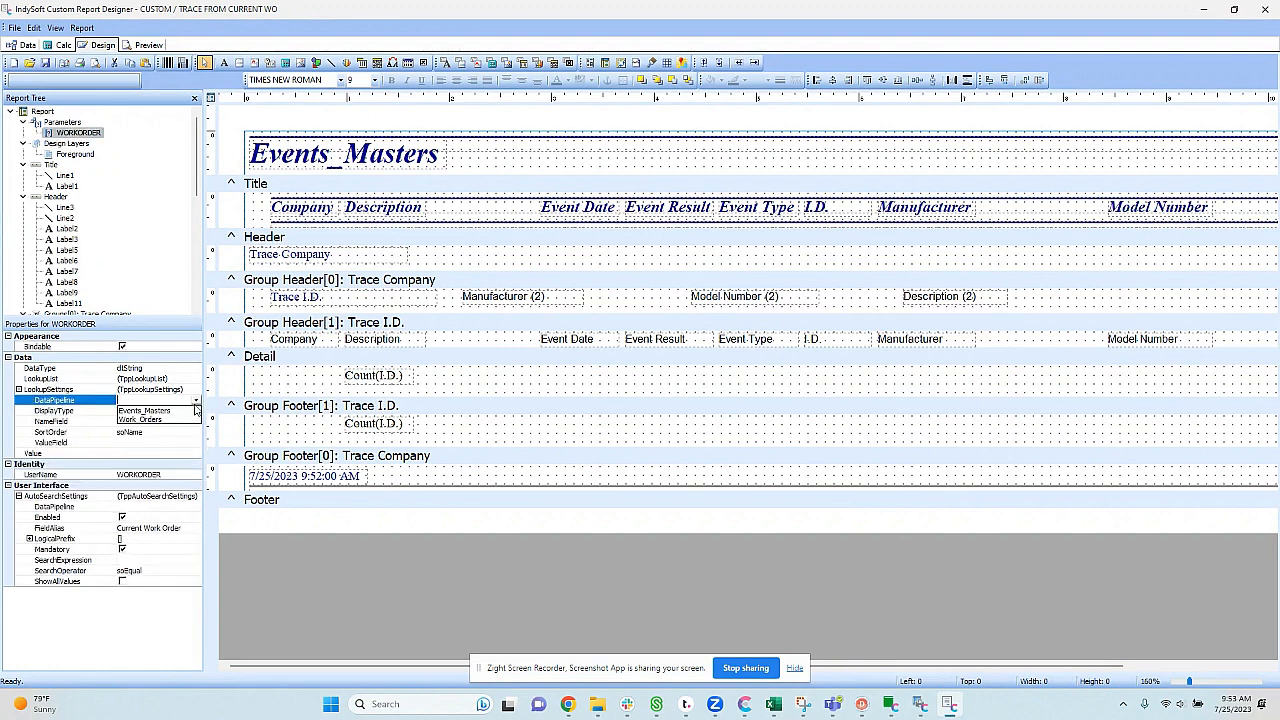
click(158, 420)
click(155, 421)
click(196, 421)
click(160, 431)
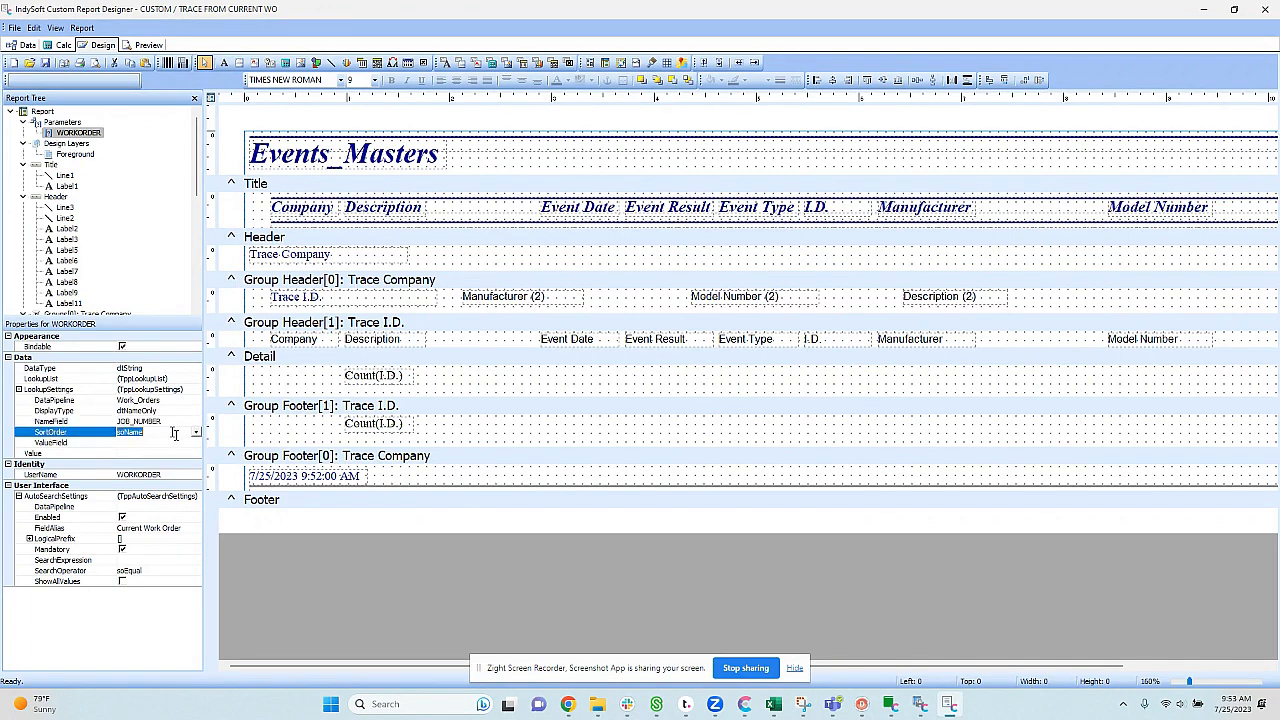
click(172, 442)
click(196, 442)
click(158, 453)
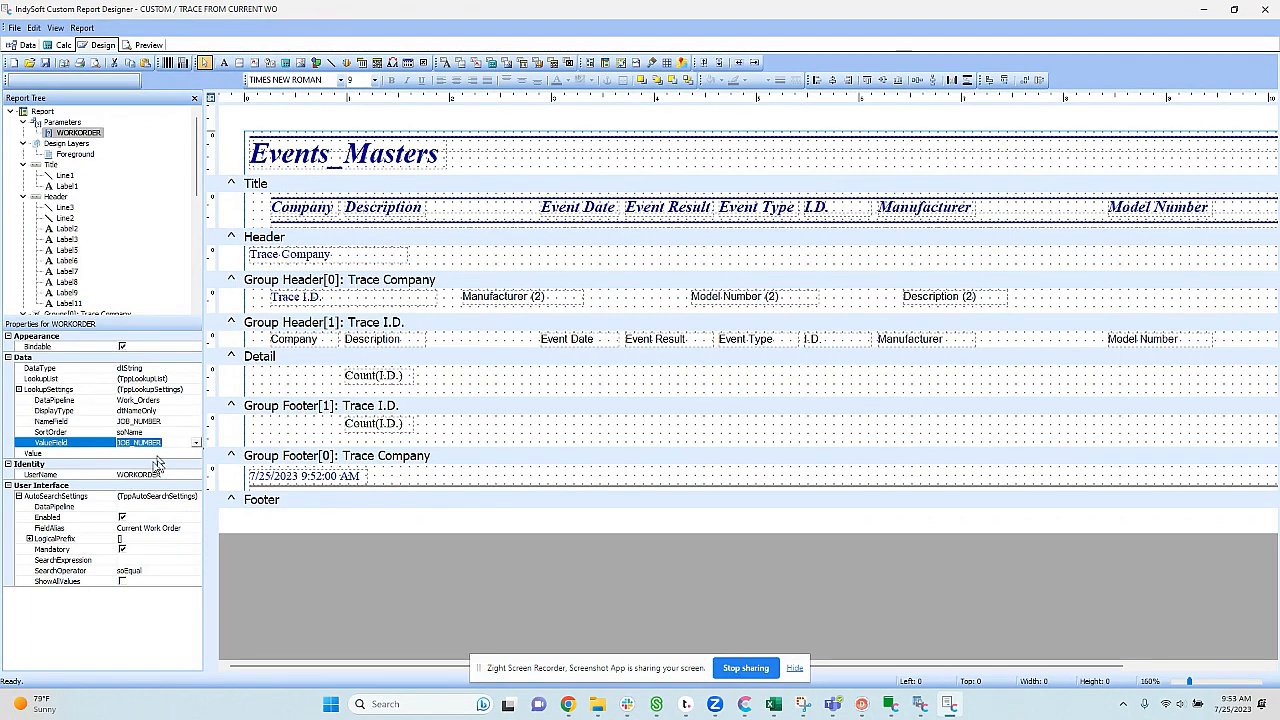
Step: Check the data pipeline choices in the WORKORDER parameter's auto-search settings and preview the report
click(155, 507)
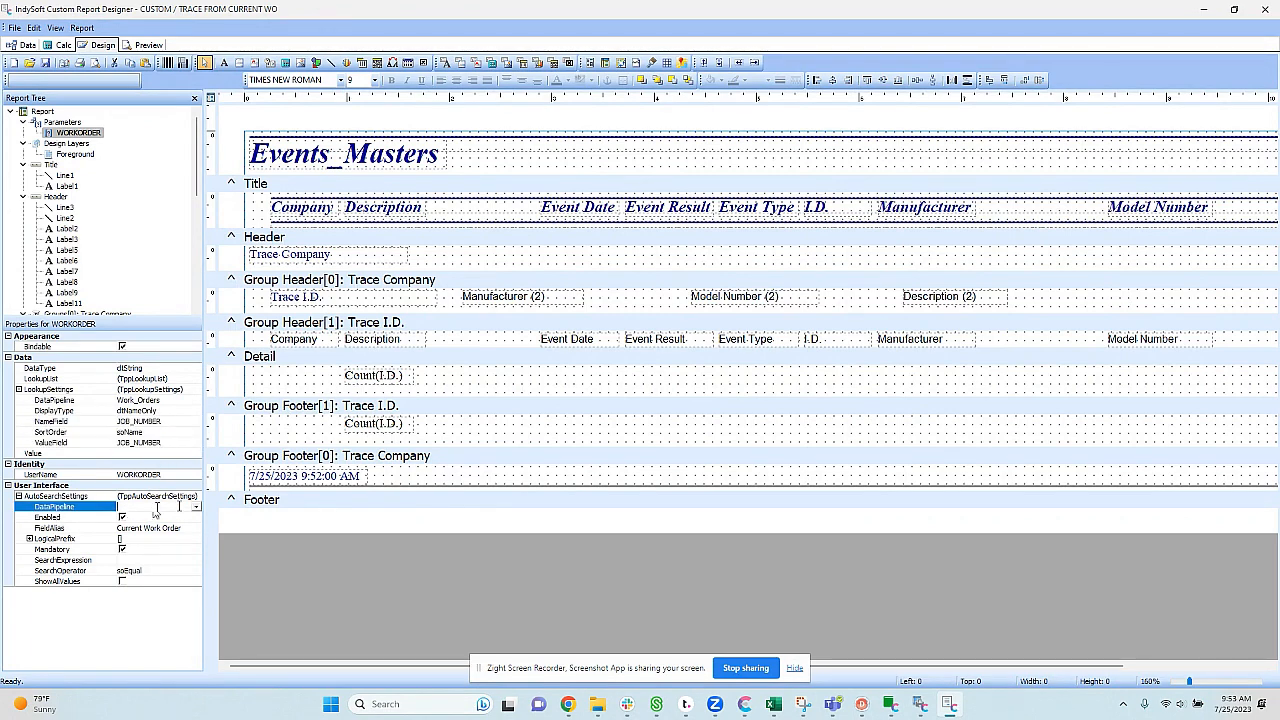
click(196, 507)
click(196, 508)
click(147, 46)
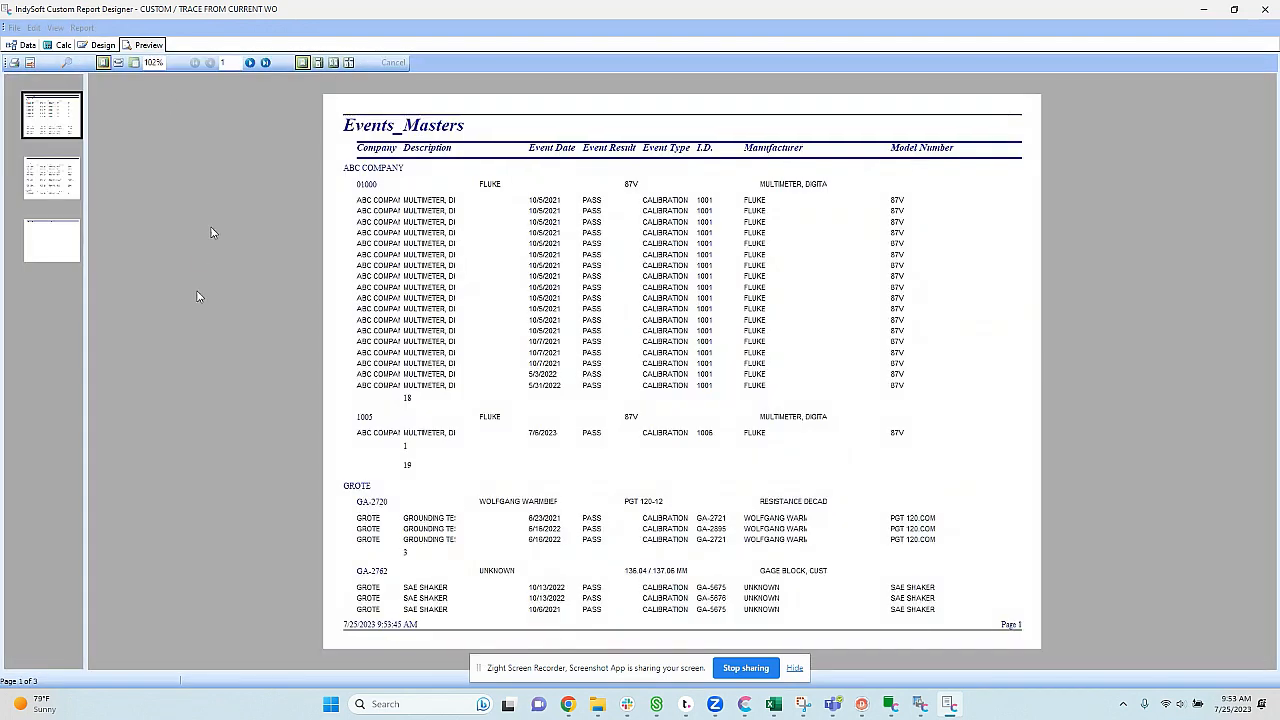
Step: Run the report's search in the preview using the last work order in the Current Work Order lookup
click(66, 63)
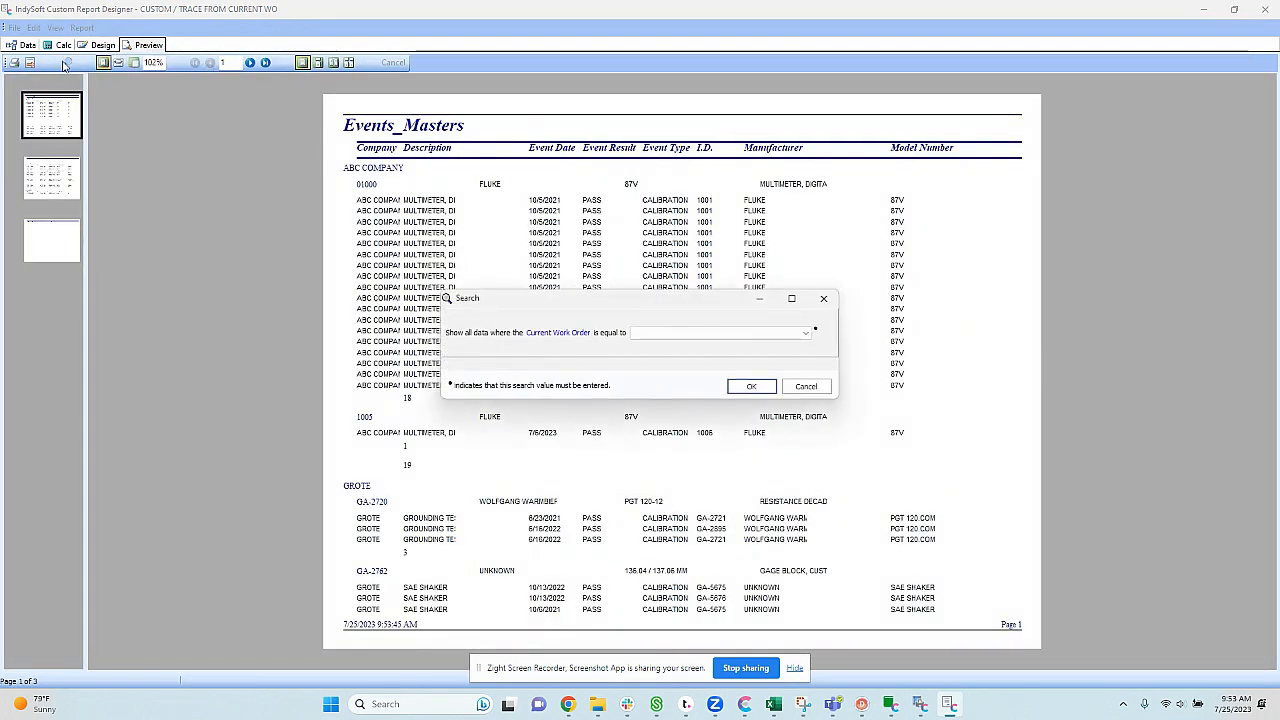
click(706, 334)
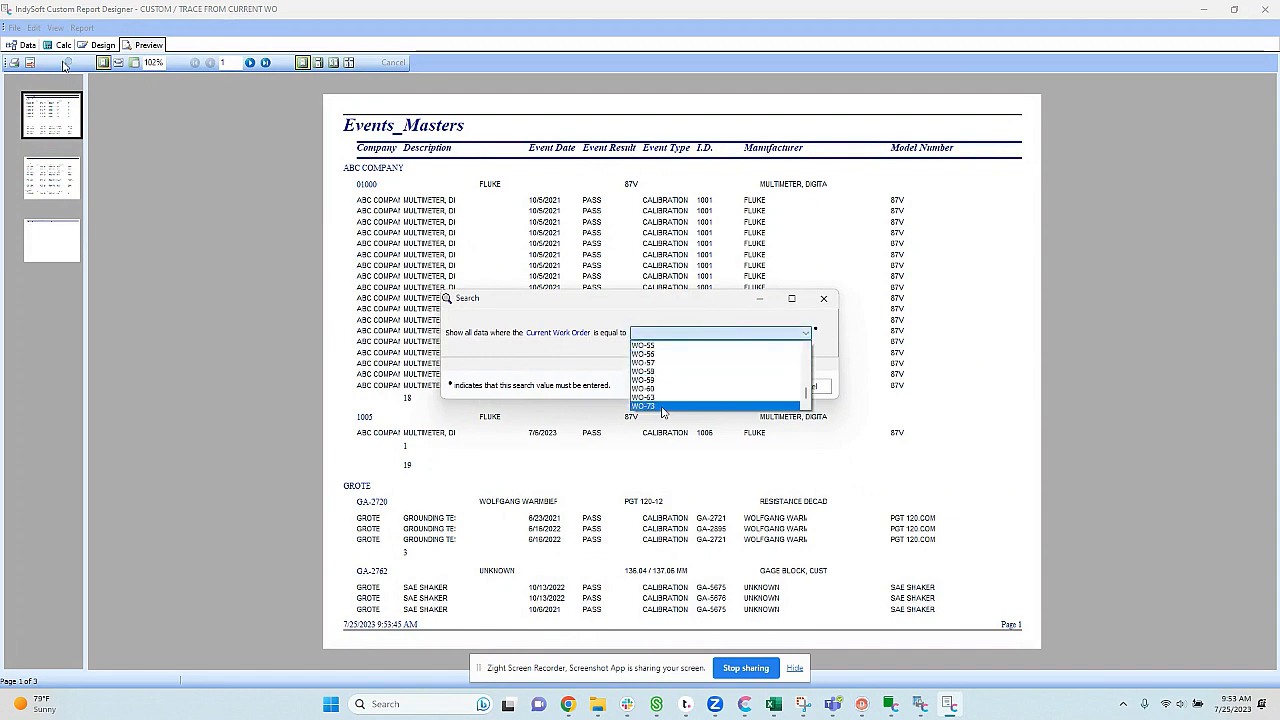
click(700, 397)
click(752, 386)
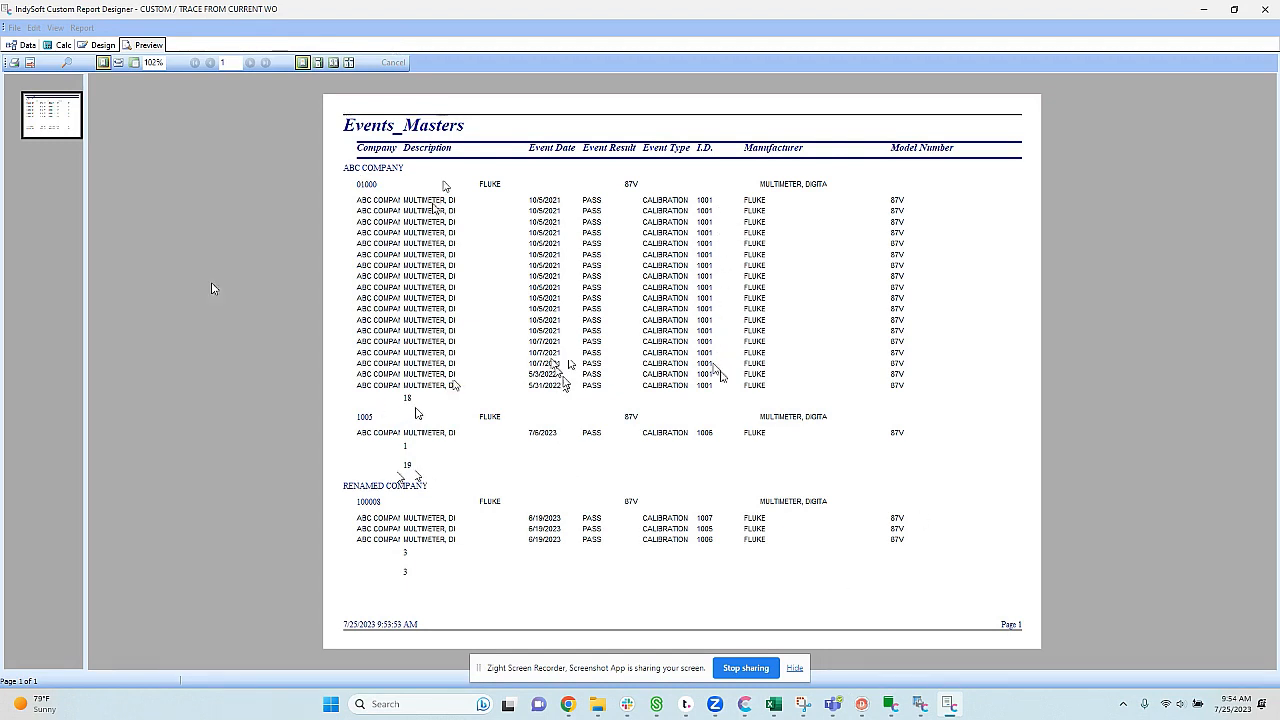
Step: In the report design's group settings, make the Trace Company group start a new page on each group change
click(103, 45)
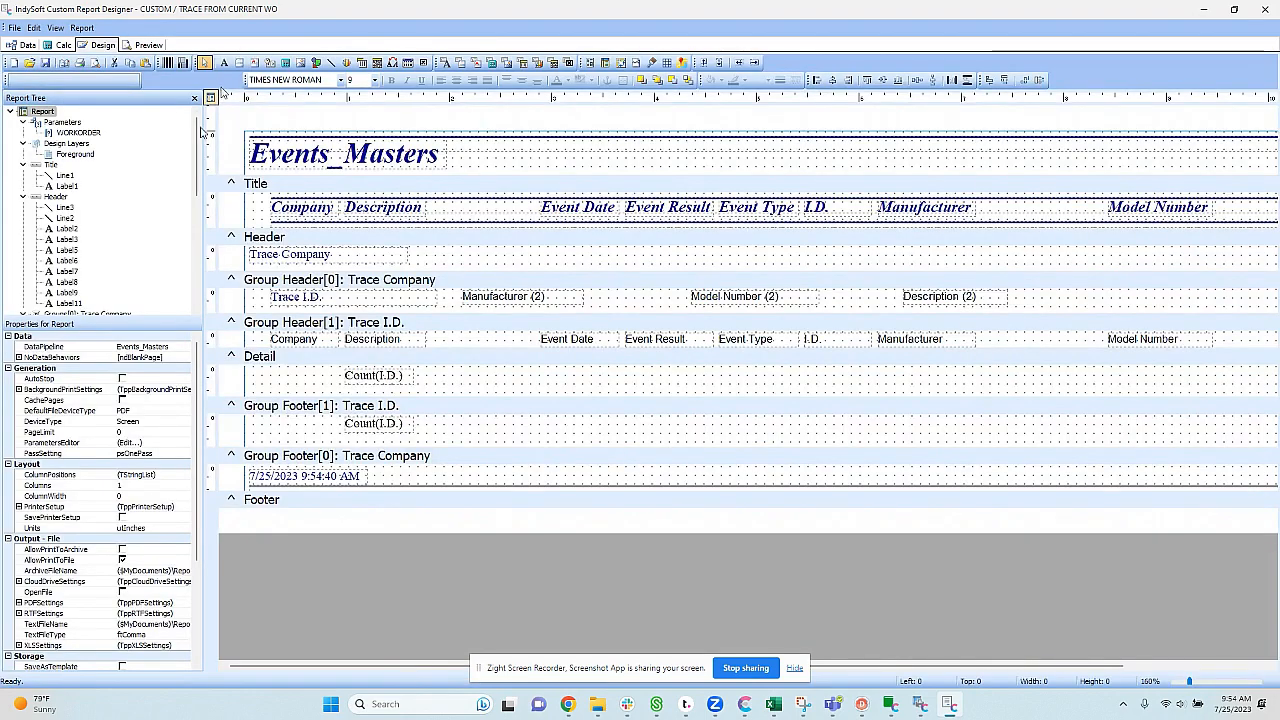
click(474, 386)
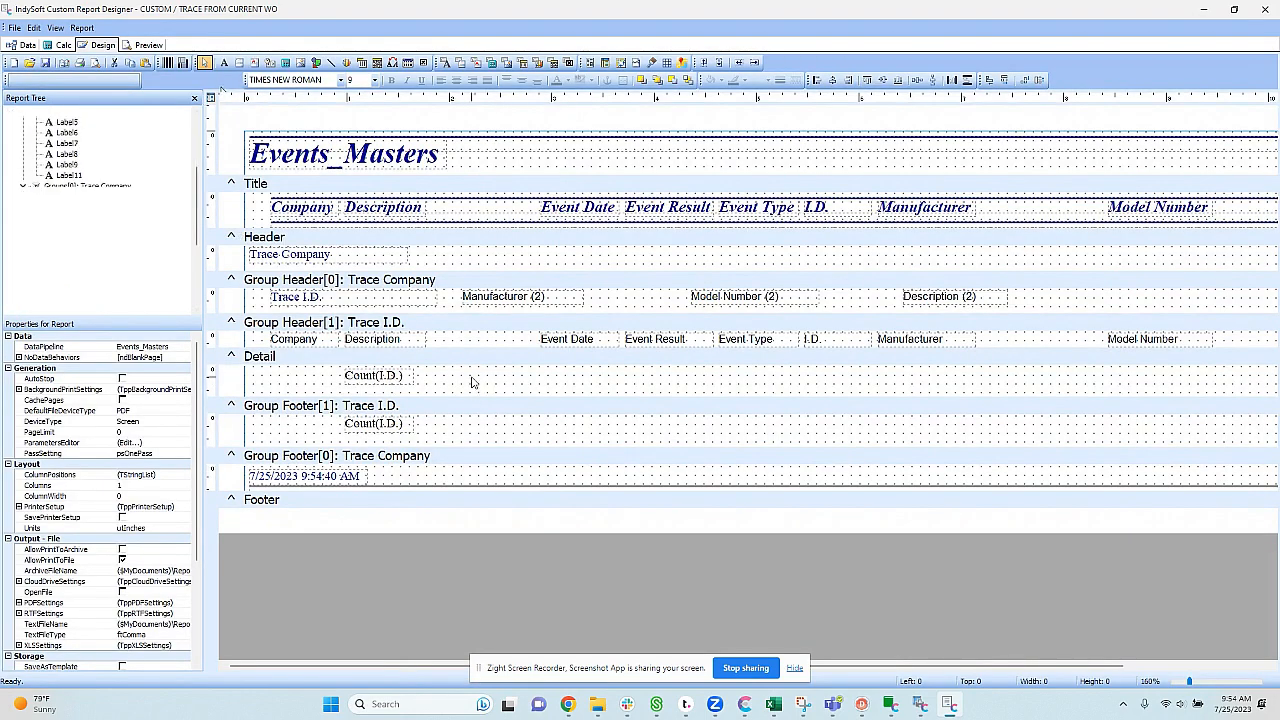
click(82, 27)
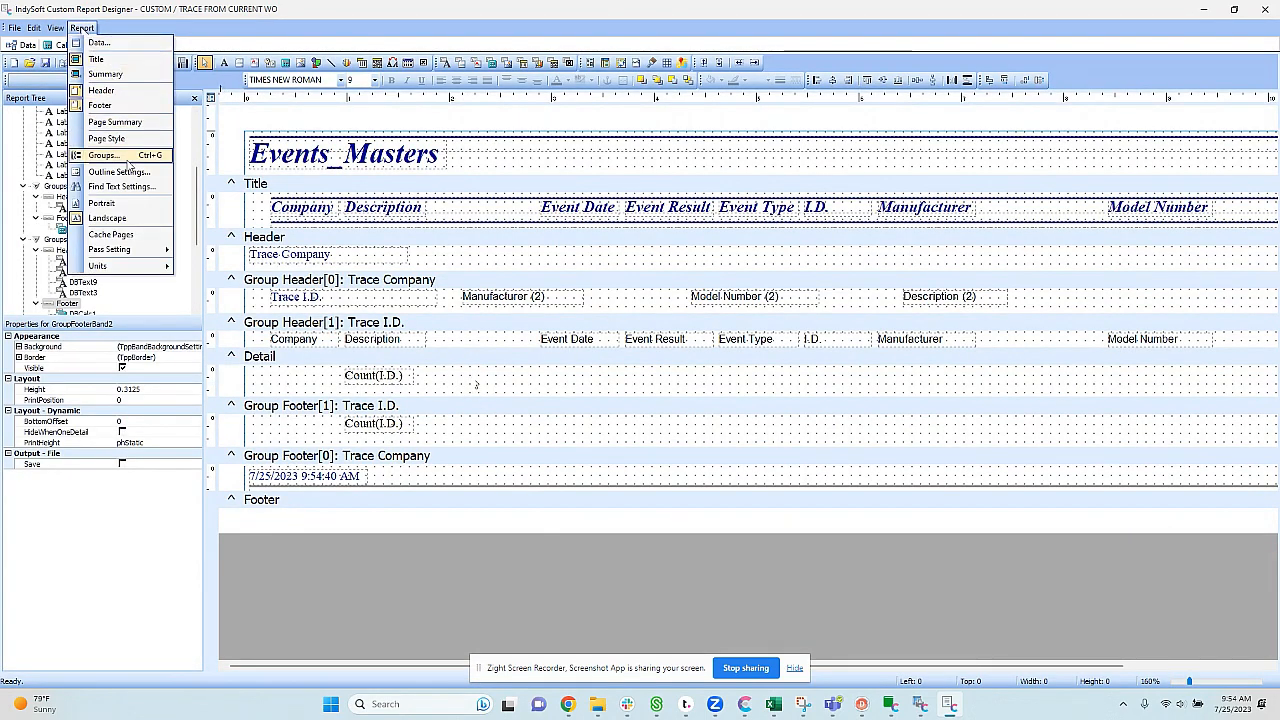
click(104, 156)
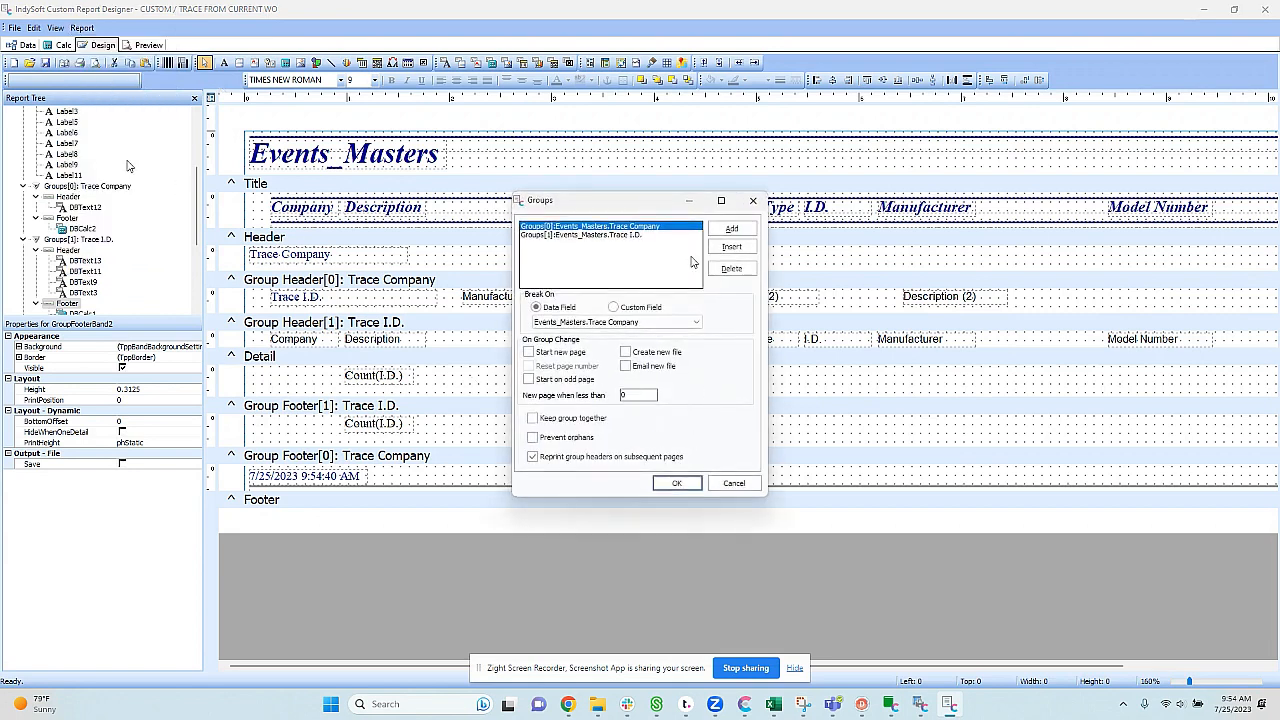
click(634, 235)
click(649, 226)
click(571, 354)
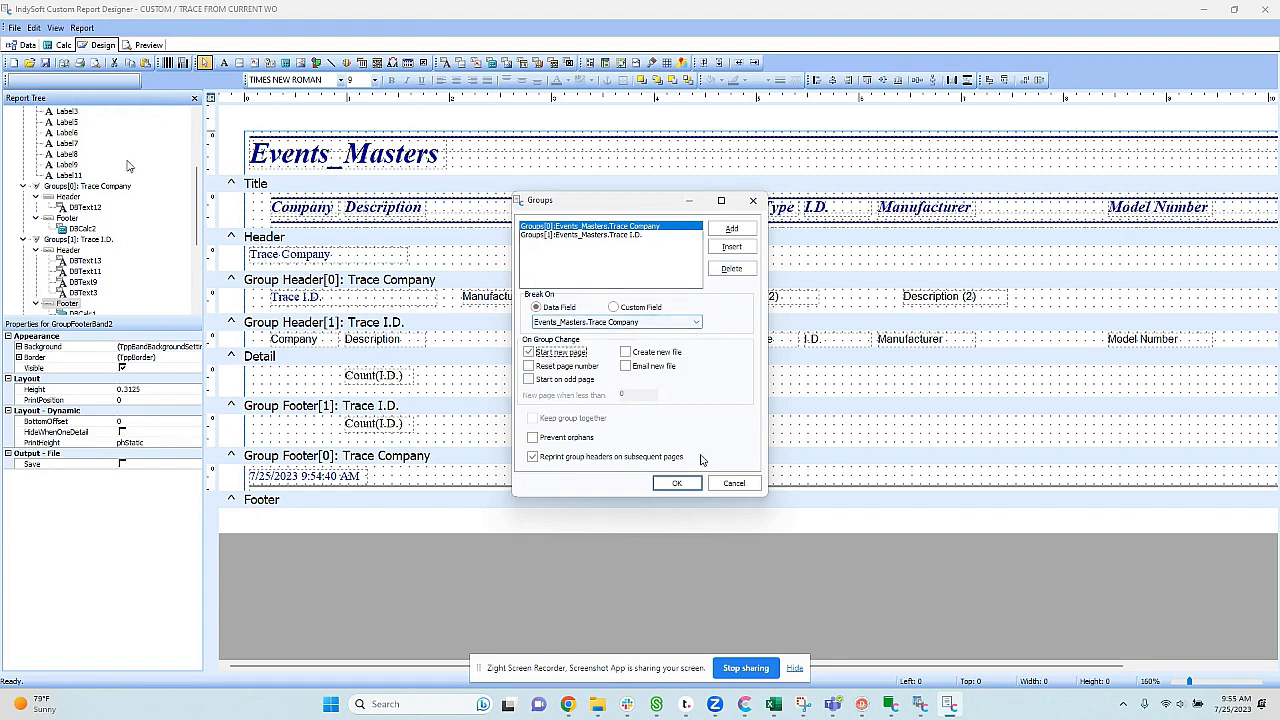
click(677, 483)
click(55, 28)
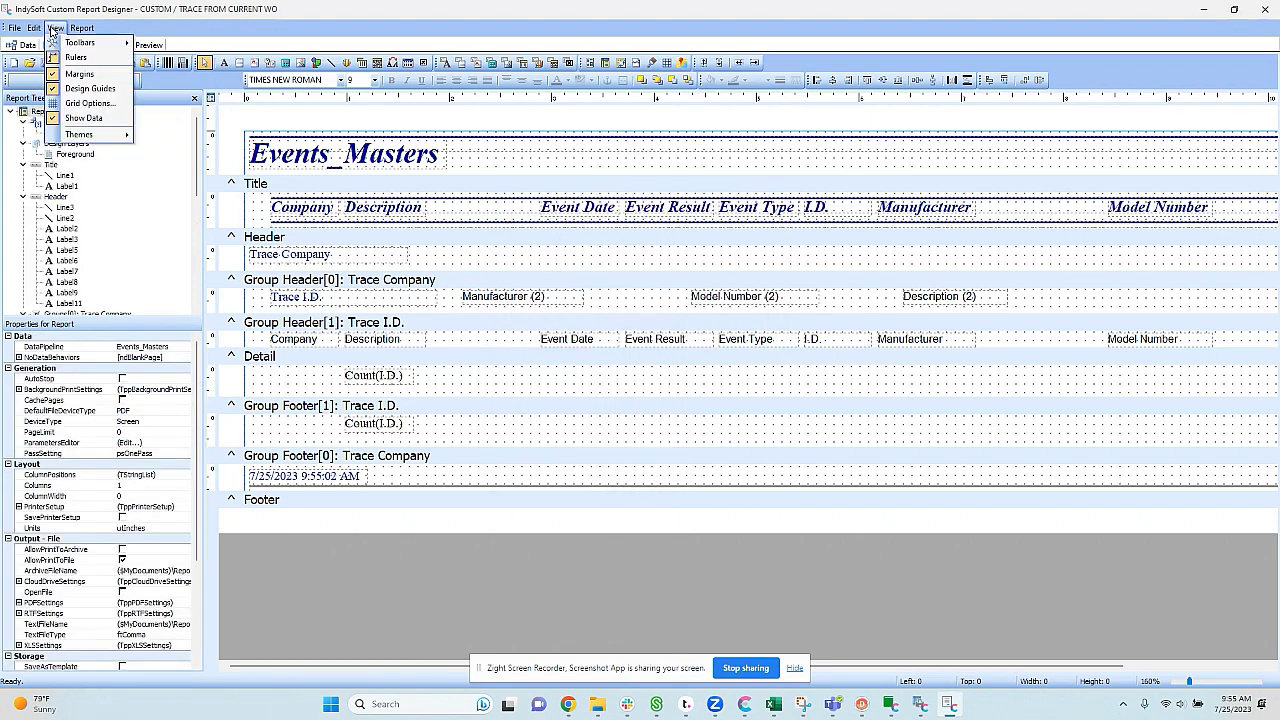
mouse_move(55, 43)
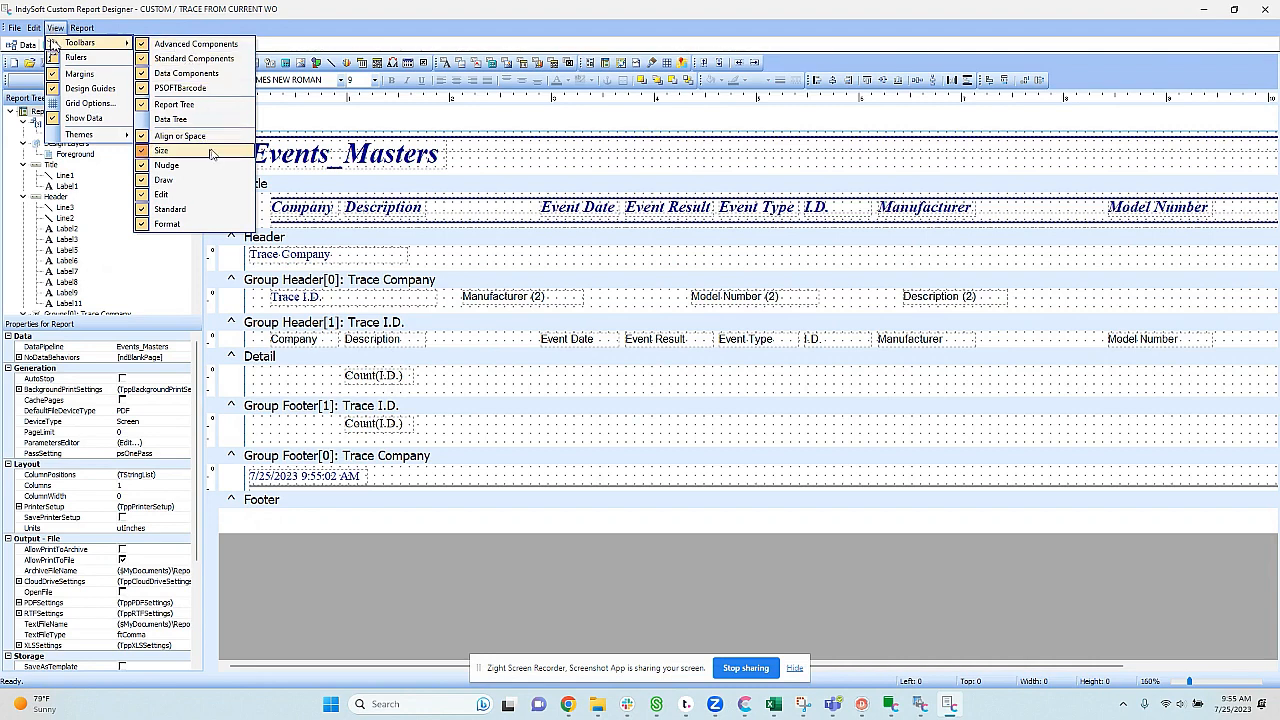
click(632, 271)
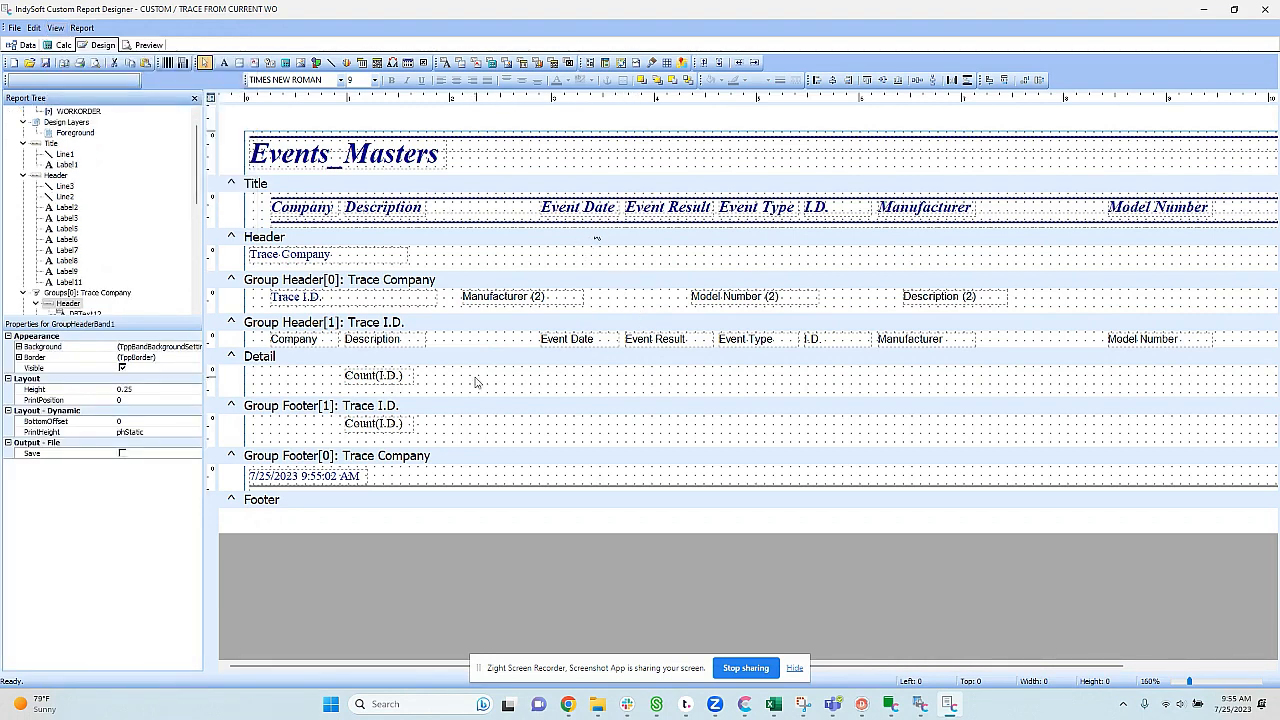
Step: Align the Detail band's Description field and the two Count(I.D.) fields in the group footers on their horizontal centers
click(379, 340)
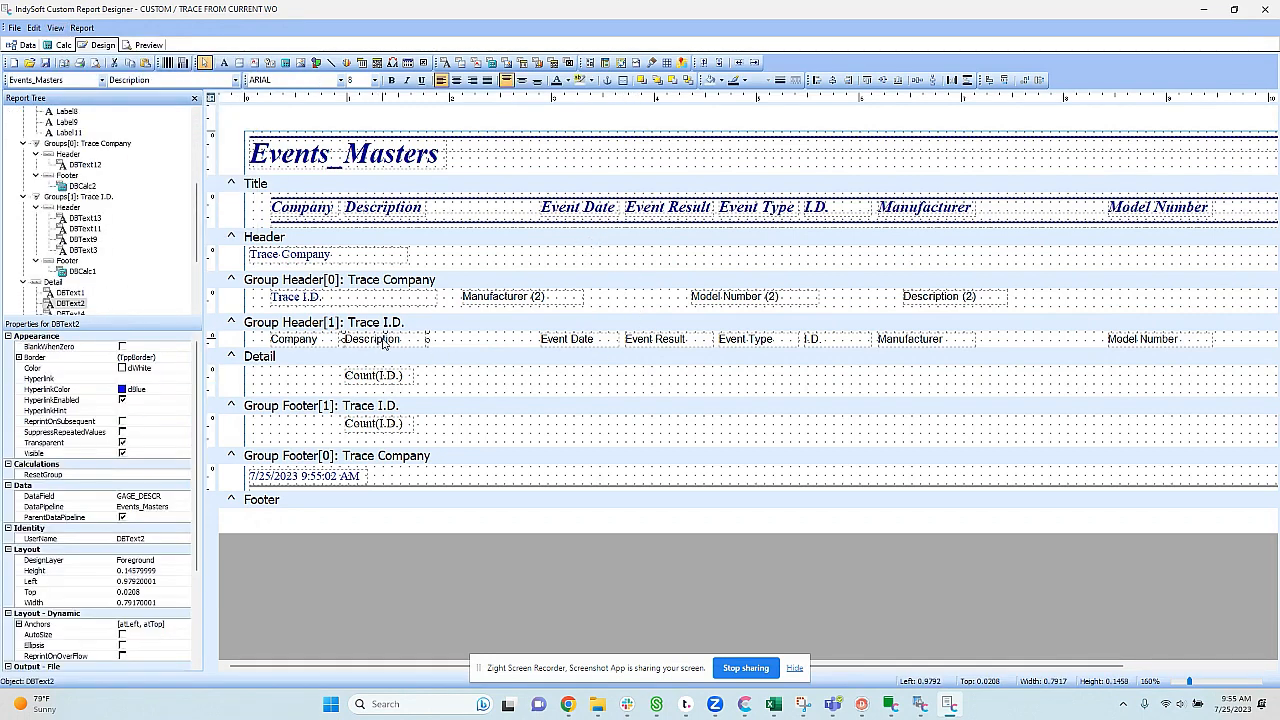
shift+click(391, 378)
shift+click(396, 428)
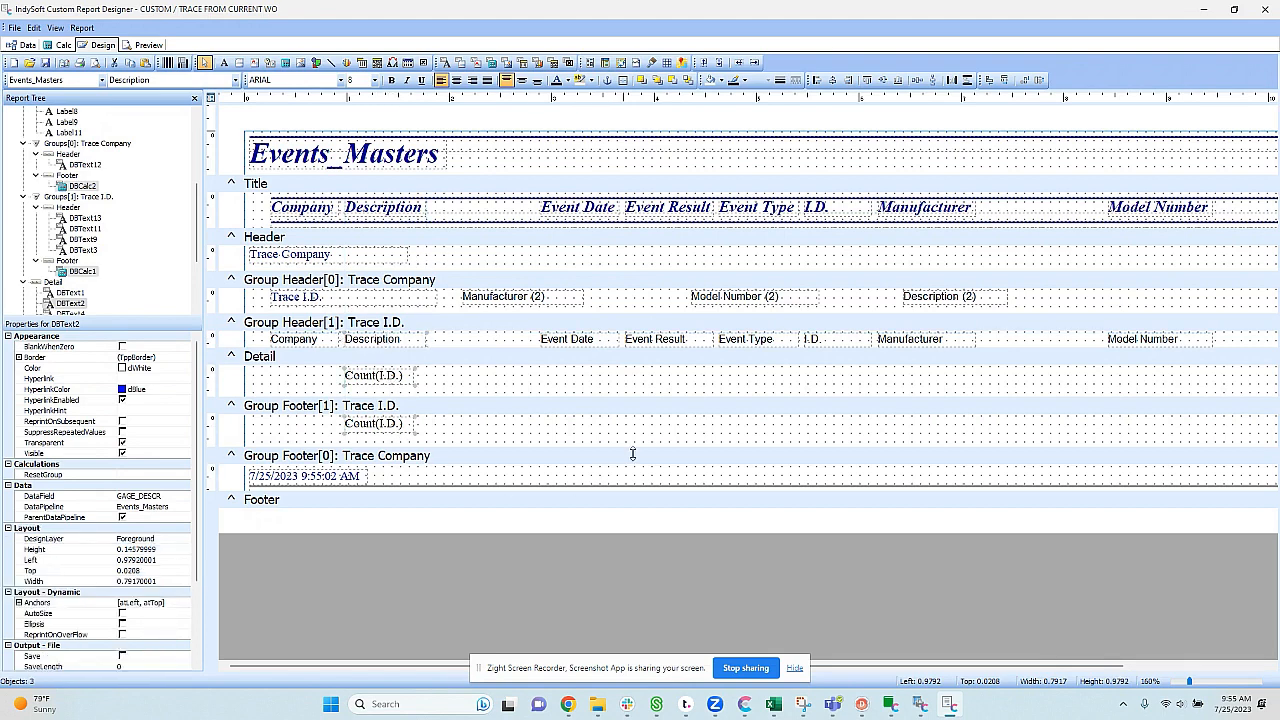
click(834, 85)
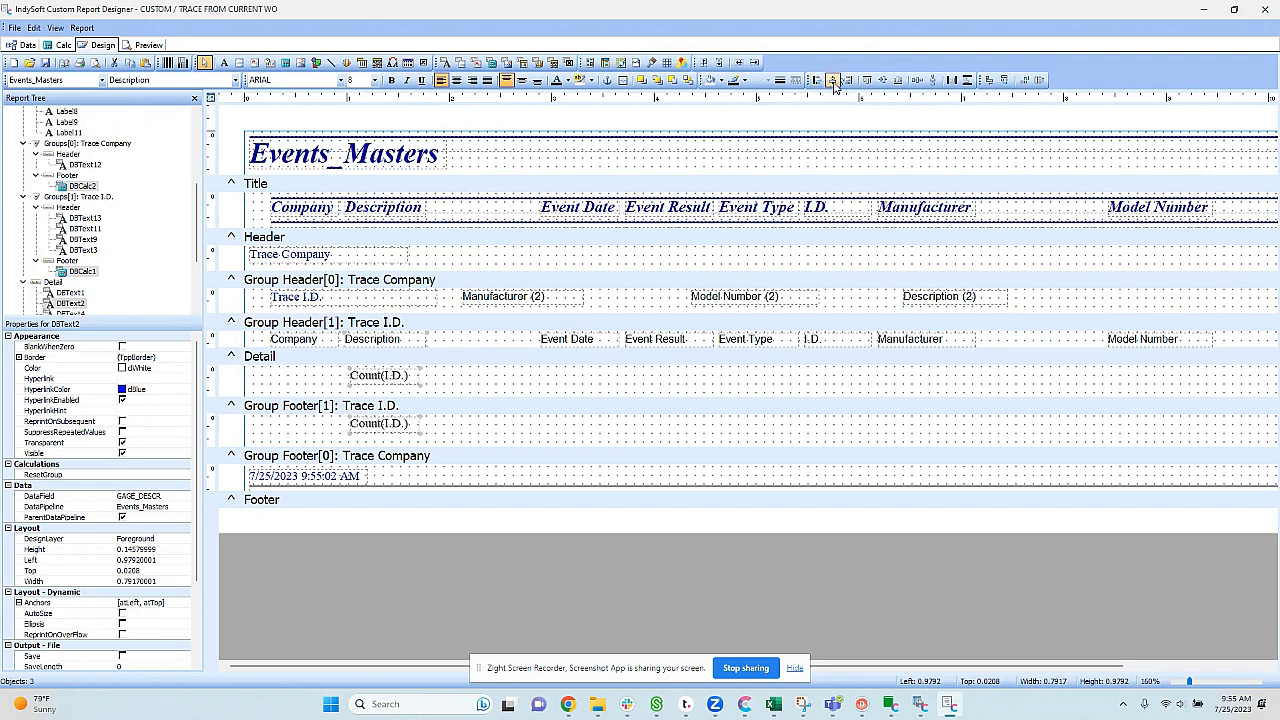
click(450, 345)
click(400, 344)
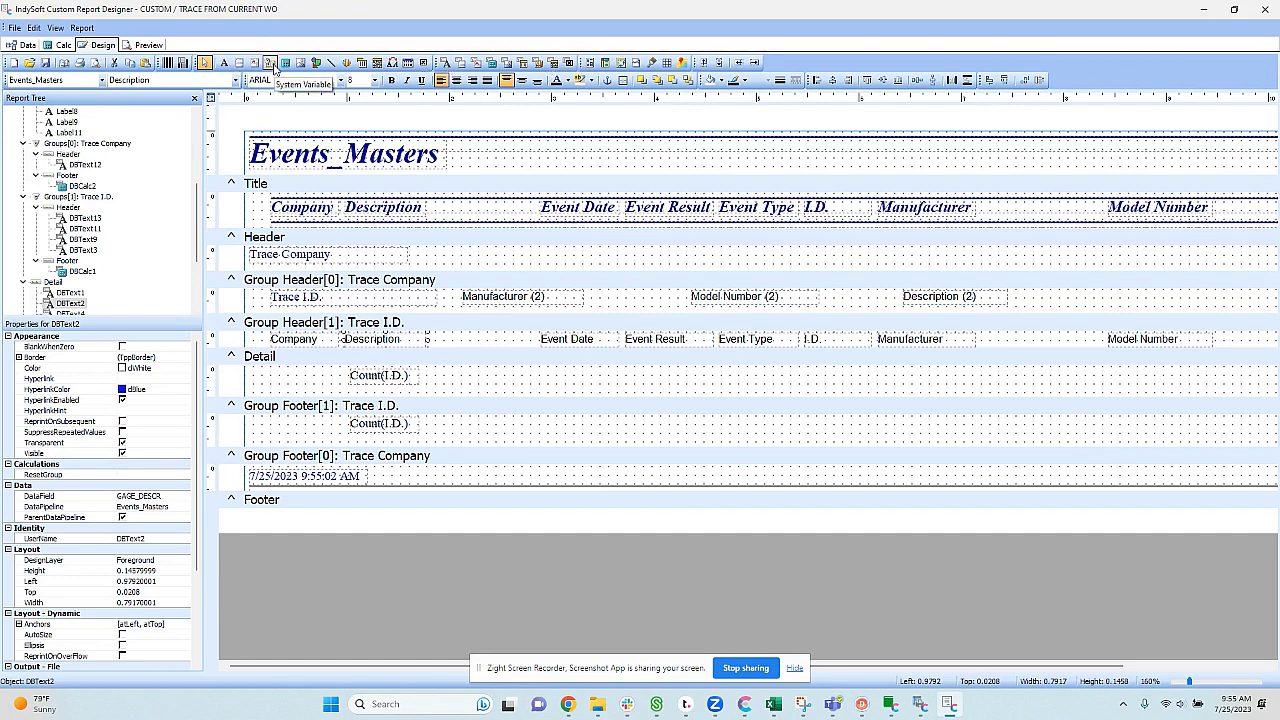
Step: Add a system variable beside the Events_Masters title and set its VarType to vtSearchDesc
click(270, 62)
click(521, 155)
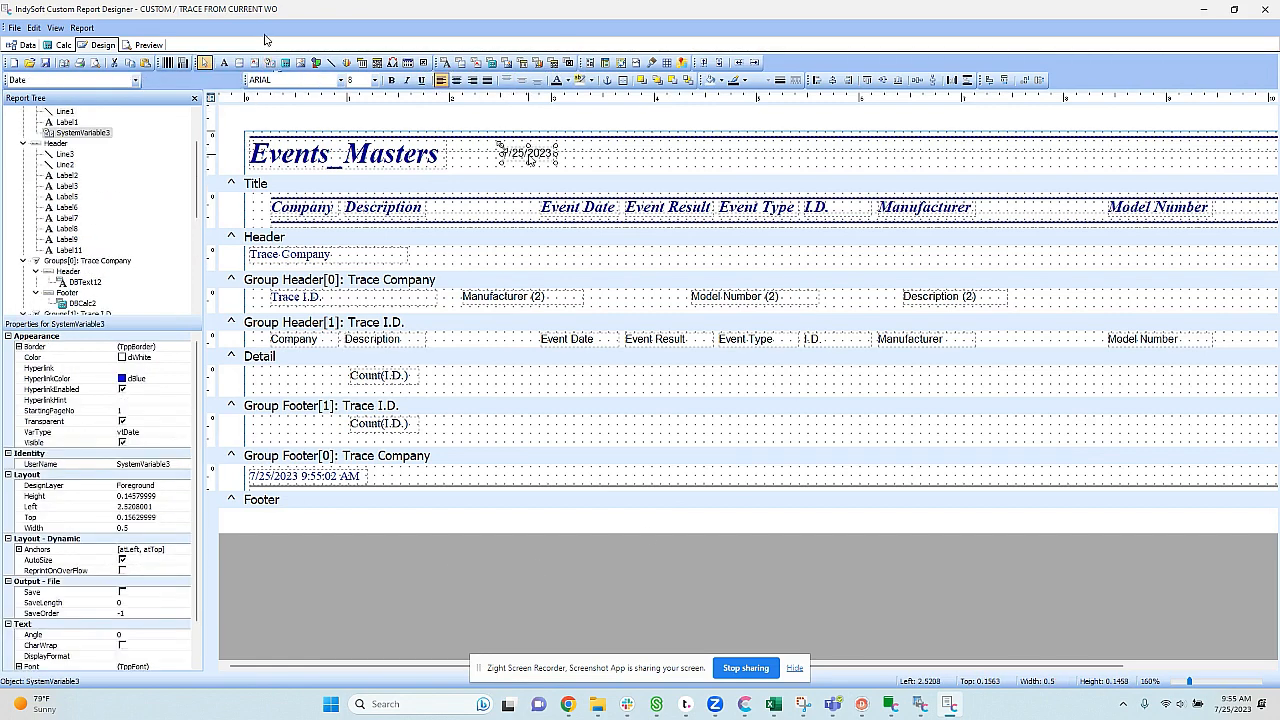
click(173, 435)
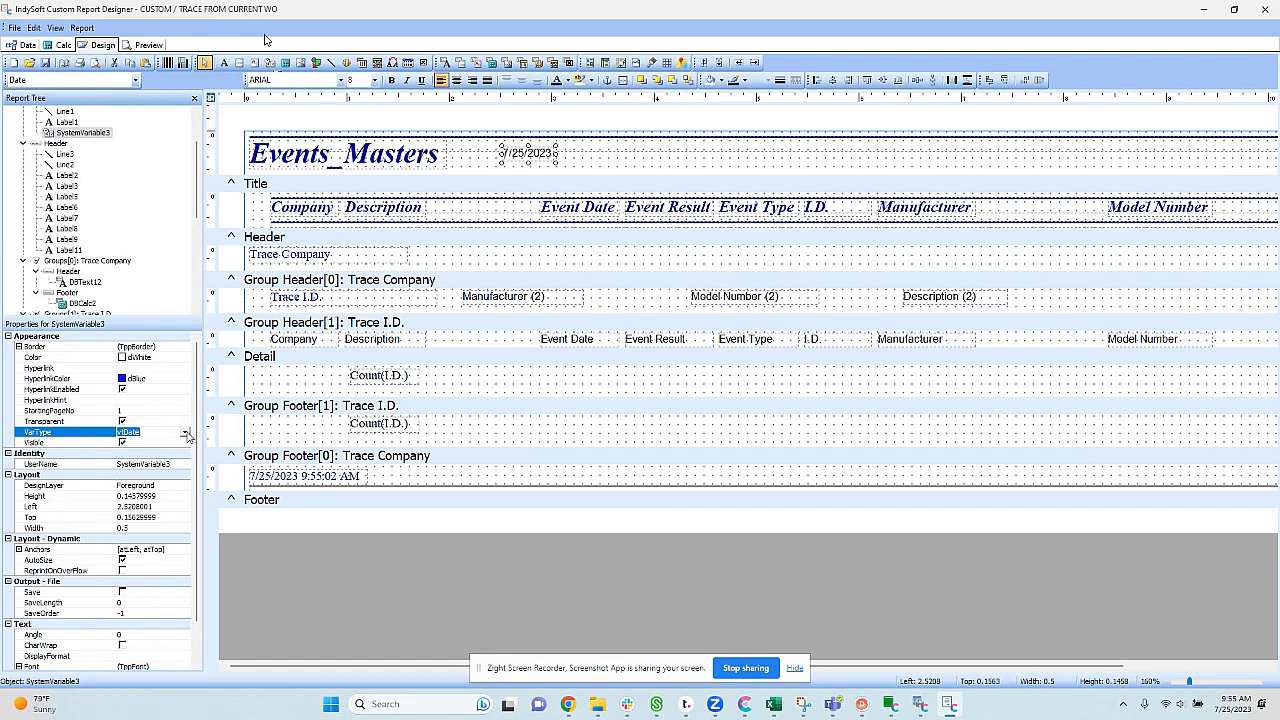
click(186, 432)
click(143, 503)
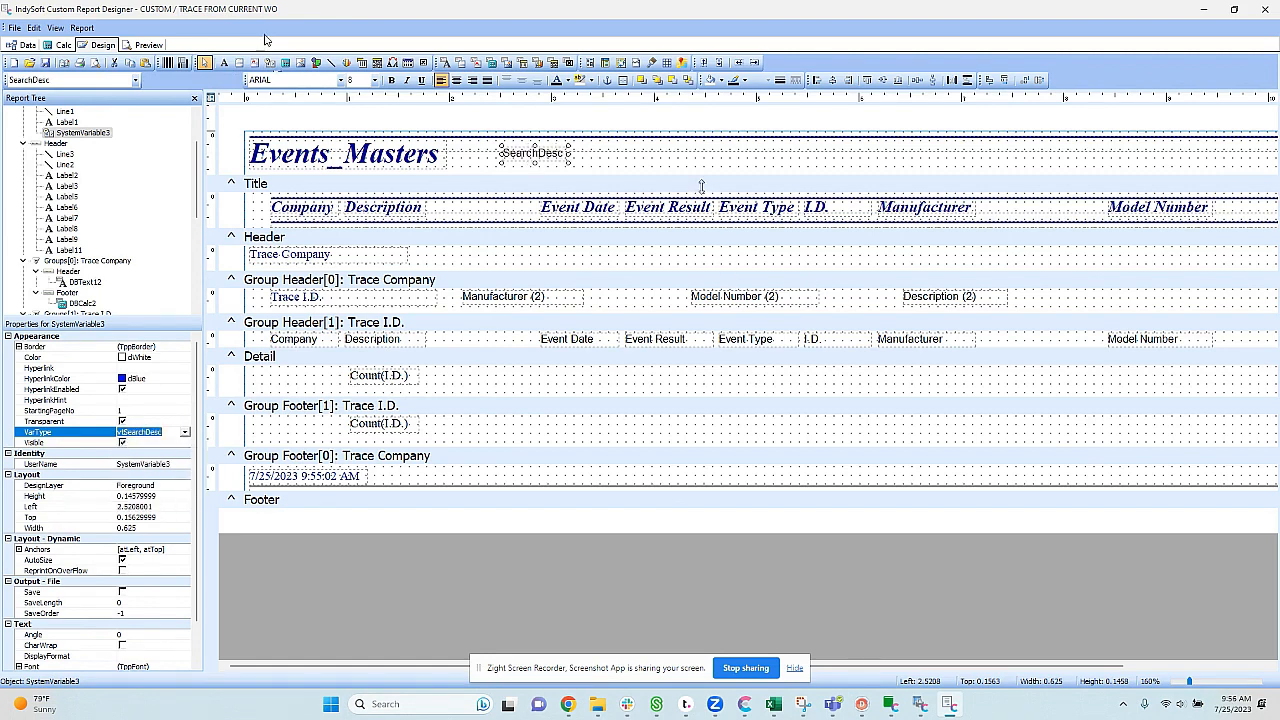
click(643, 165)
Step: Preview the report and search again with the last work order to check the search description in the title
click(148, 45)
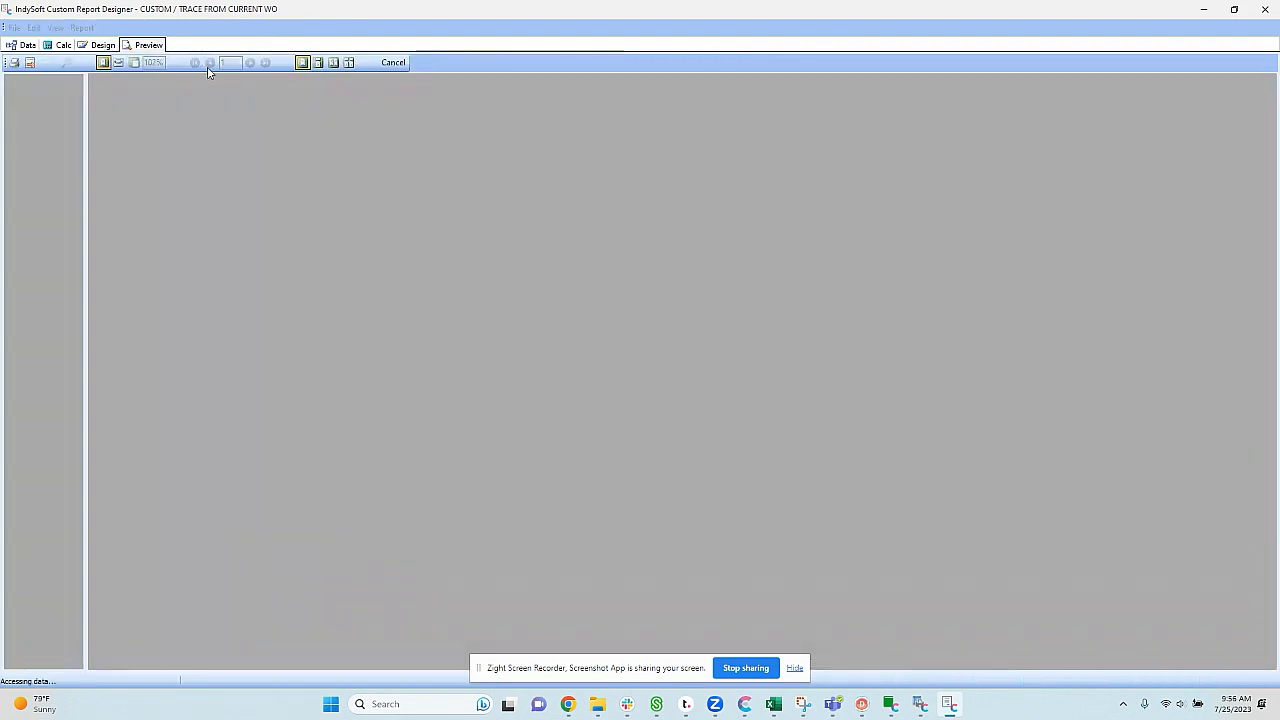
click(65, 63)
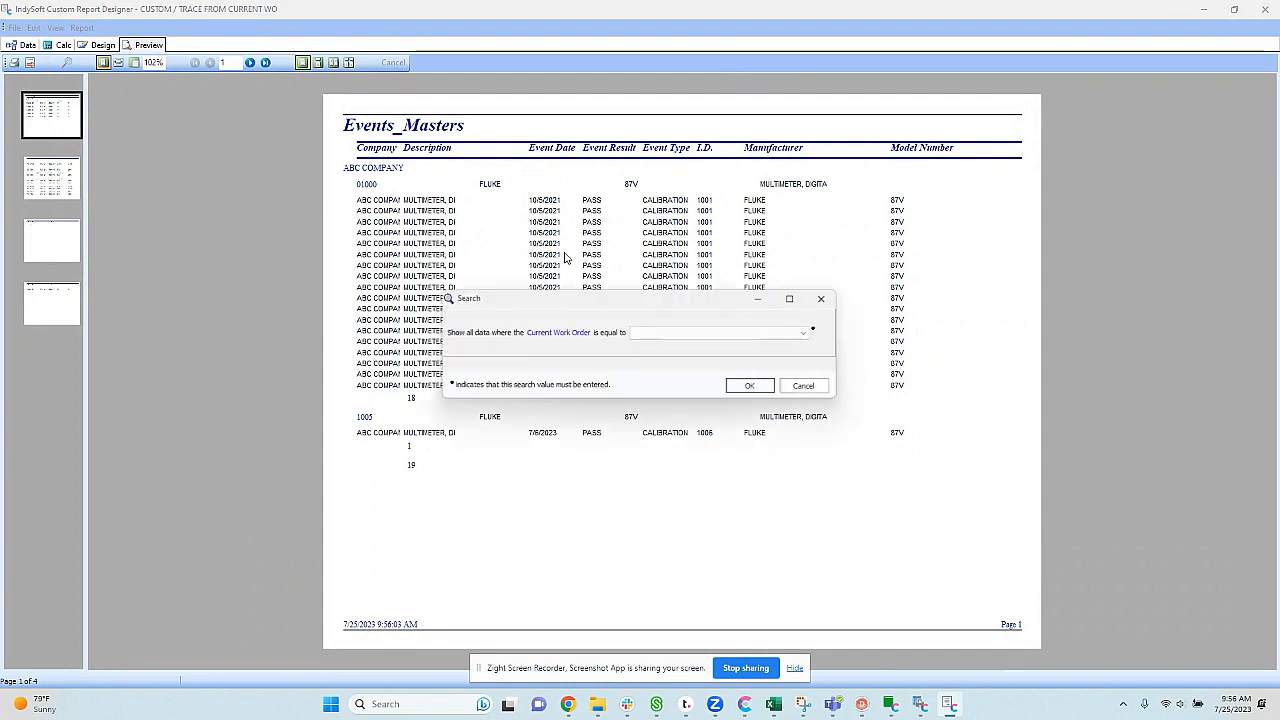
click(655, 333)
scroll(700, 380, down, 5)
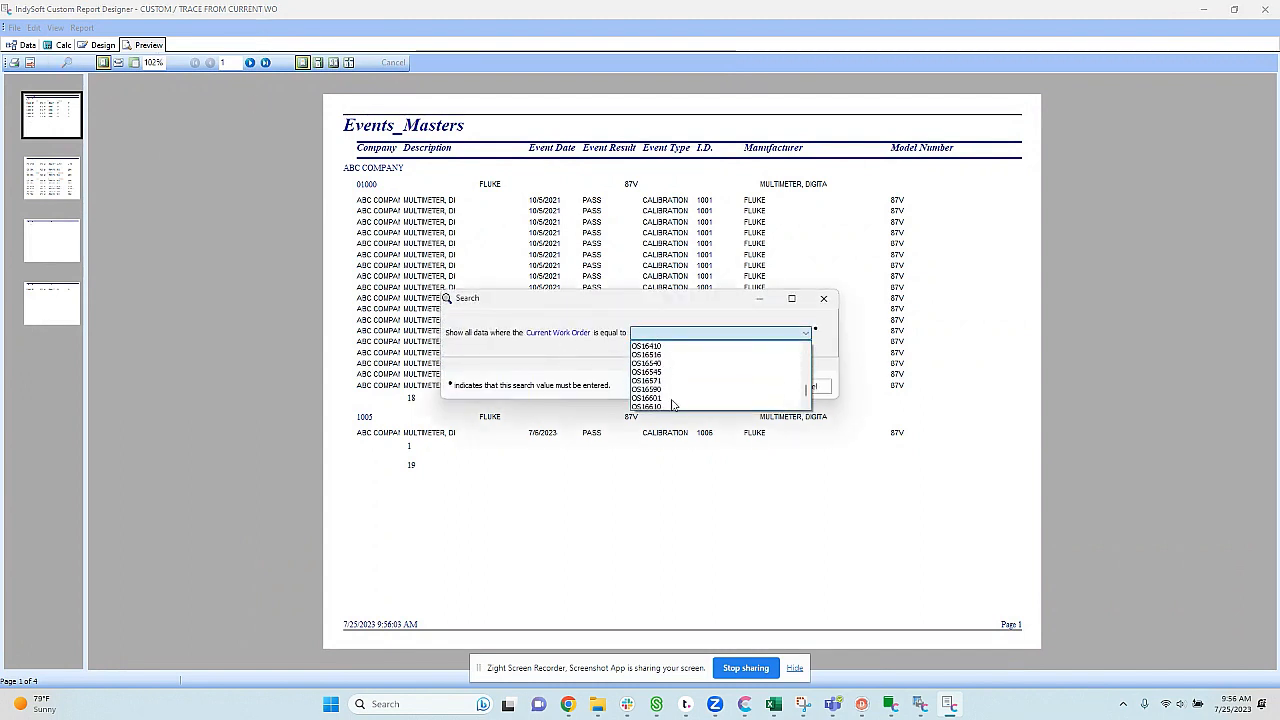
click(676, 404)
click(751, 386)
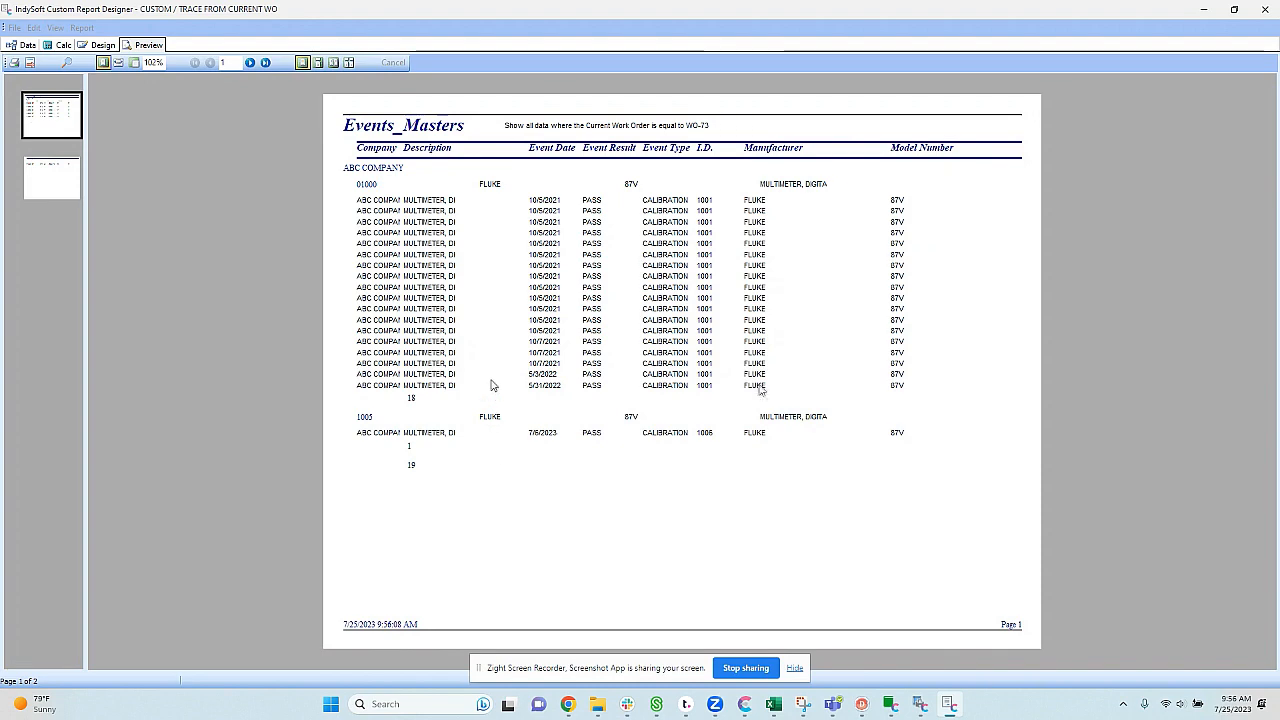
Step: Compare the first and second preview pages for the page break between companies and the title and header printing
click(55, 172)
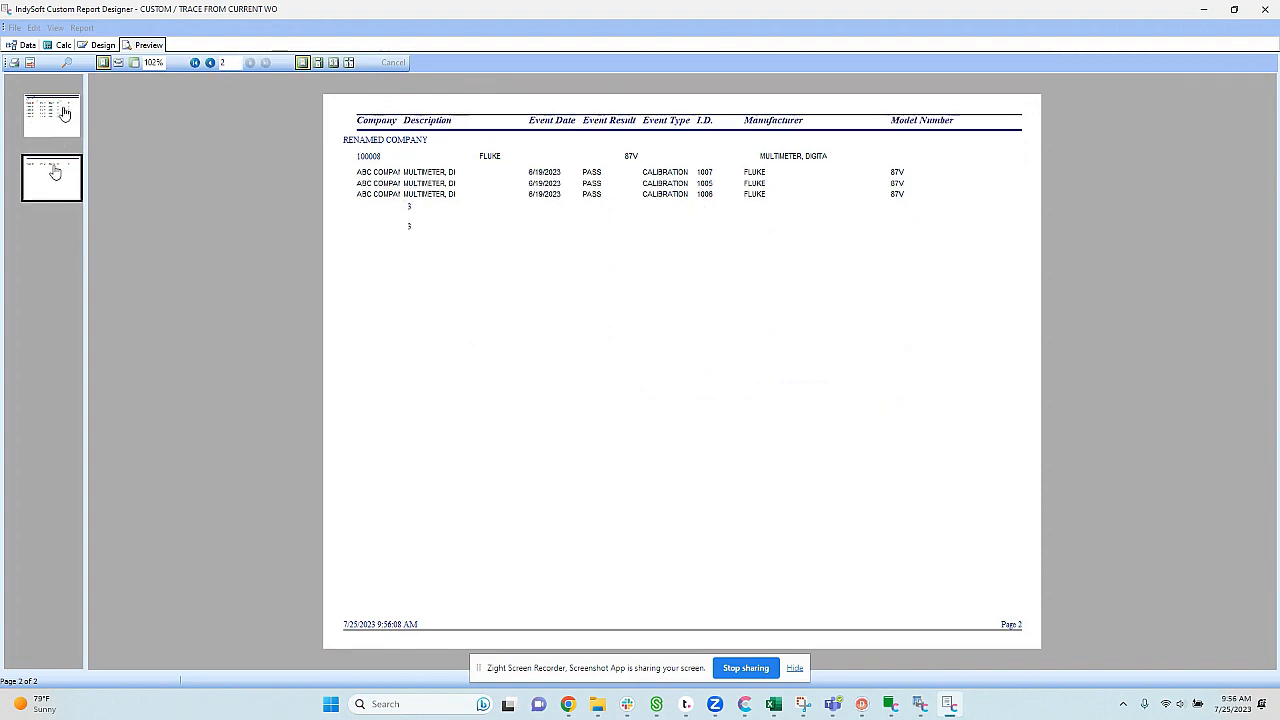
click(56, 136)
click(57, 176)
click(57, 129)
click(54, 185)
click(58, 130)
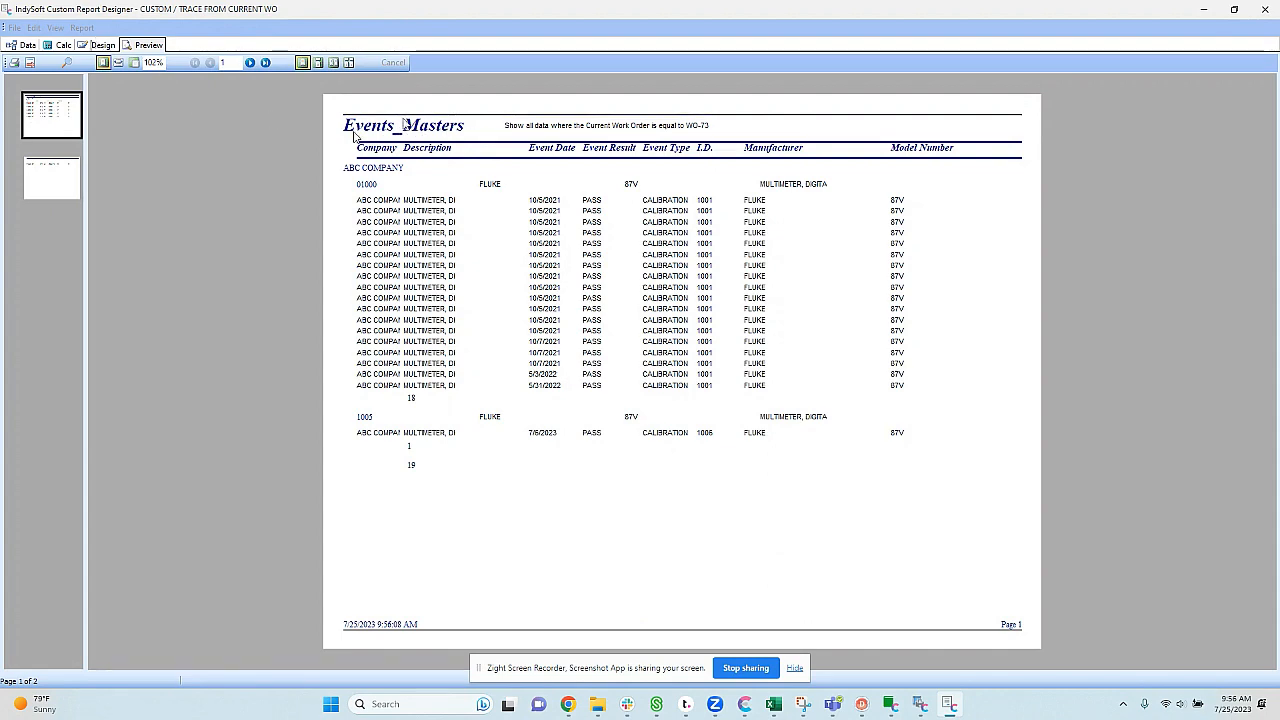
Step: Reduce the Title band's height to about 0.42 inches and review the Header band's PrintOnFirstPage and PrintOnLastPage options
click(100, 47)
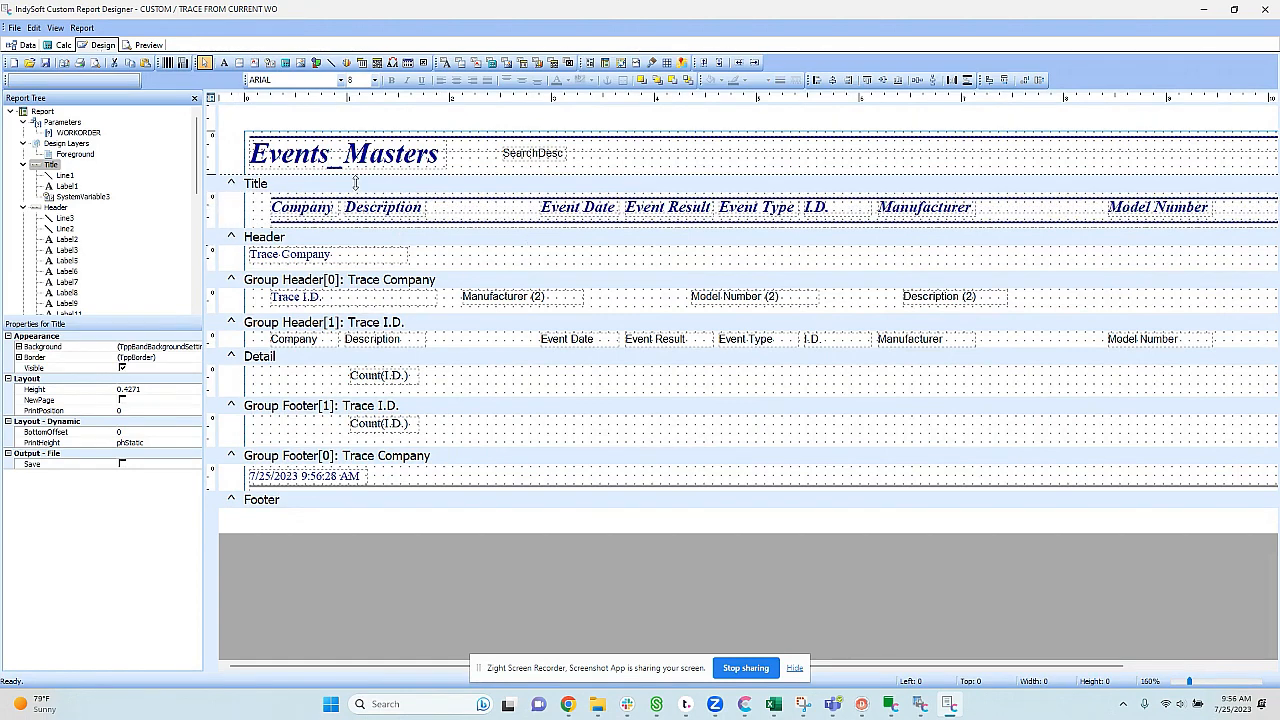
drag(355, 184, 355, 183)
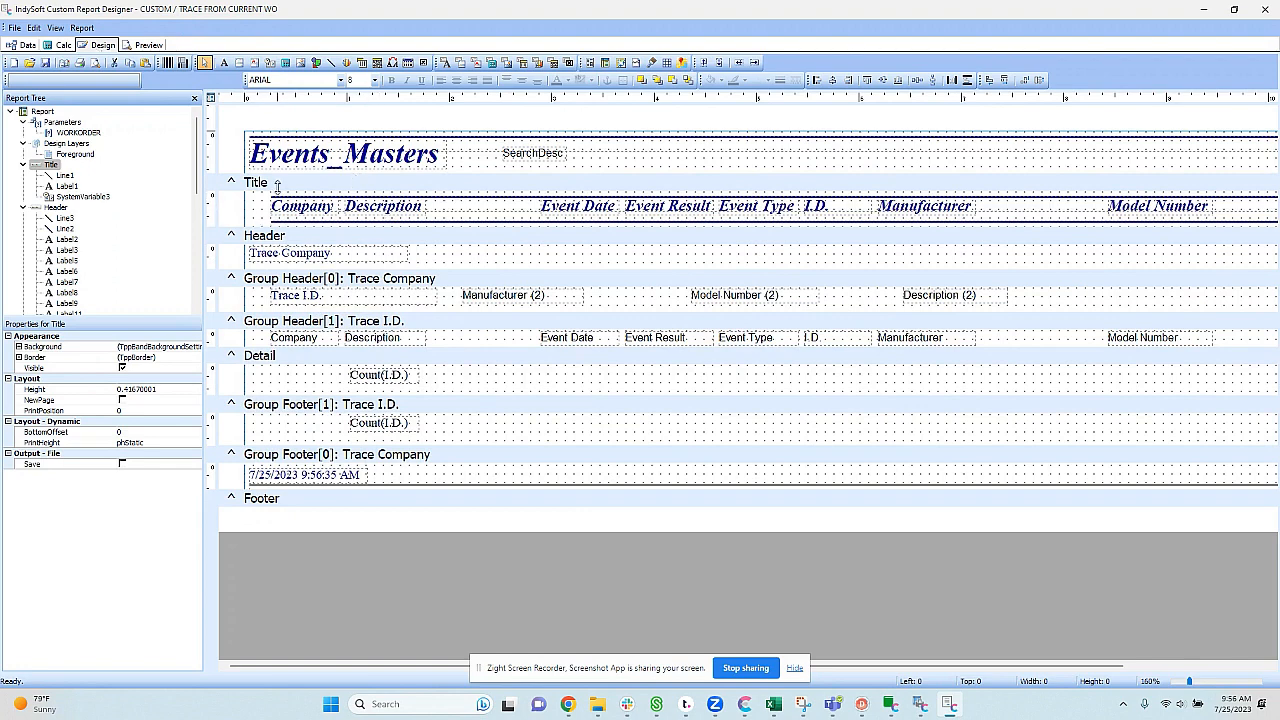
click(264, 212)
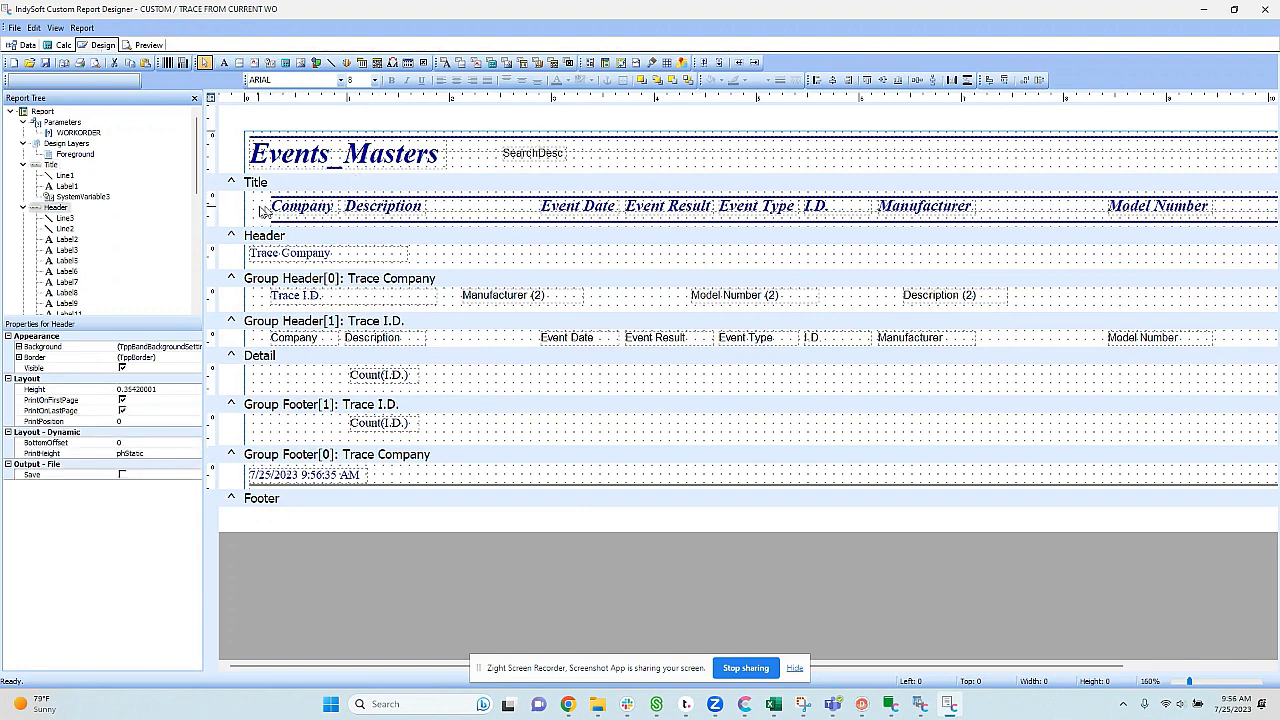
right_click(262, 210)
click(254, 207)
right_click(254, 208)
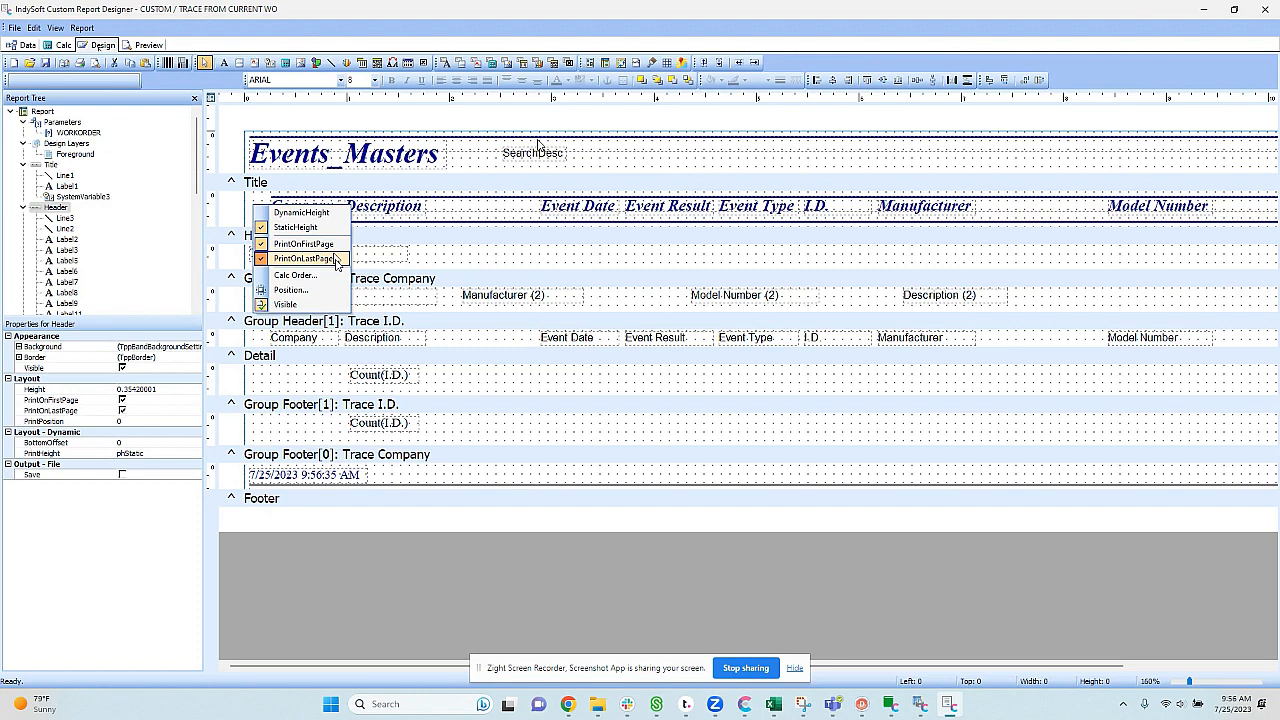
click(259, 204)
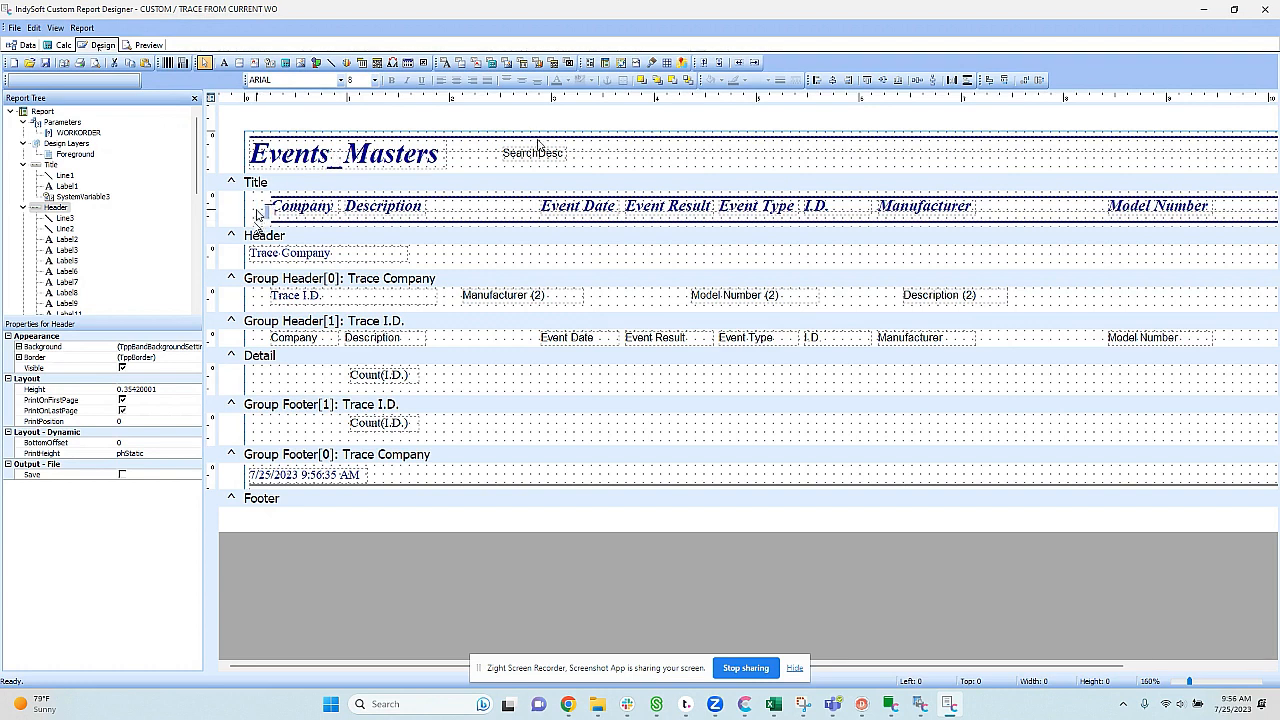
right_click(256, 212)
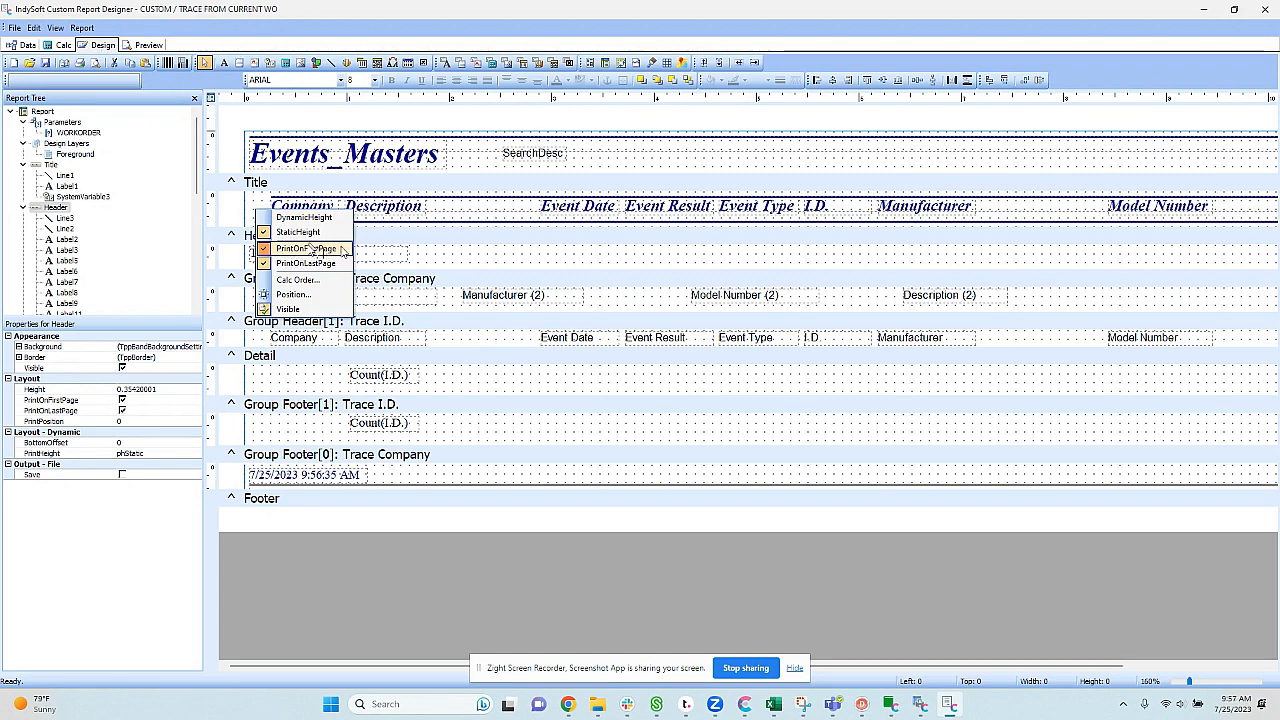
click(453, 258)
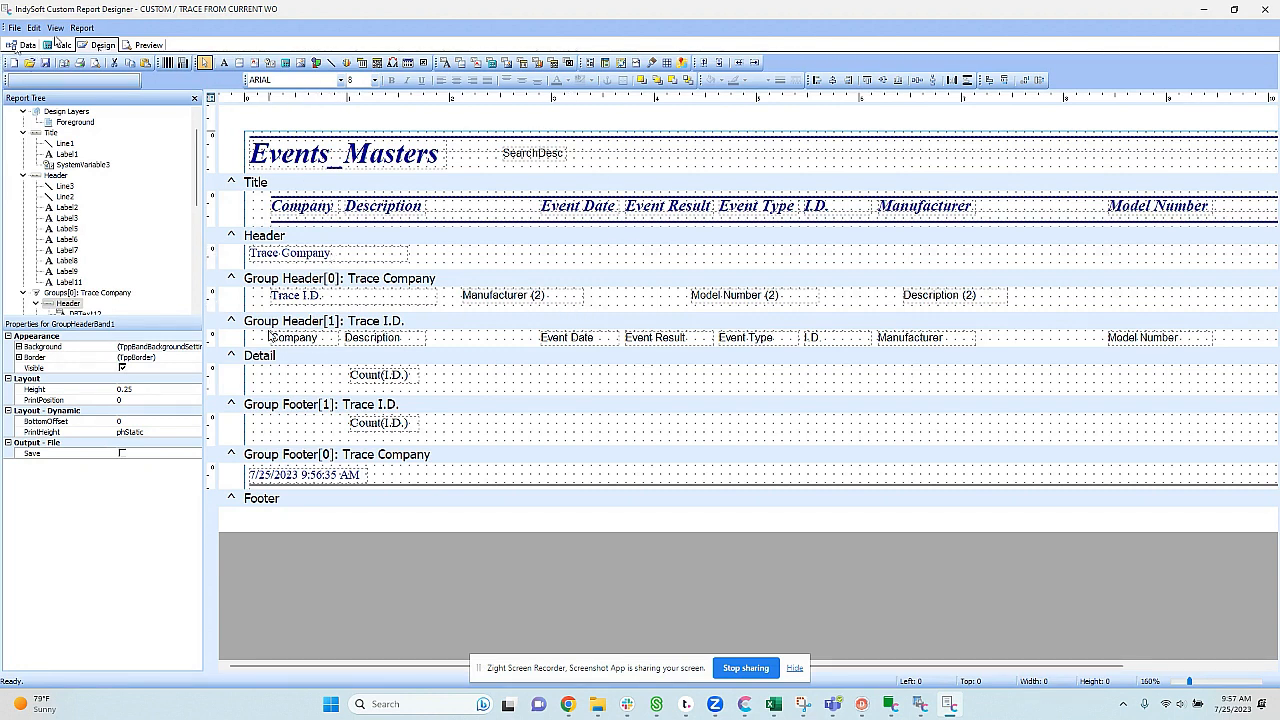
Step: Preview the Events_Masters query data and return to the report design showing live field values
click(272, 346)
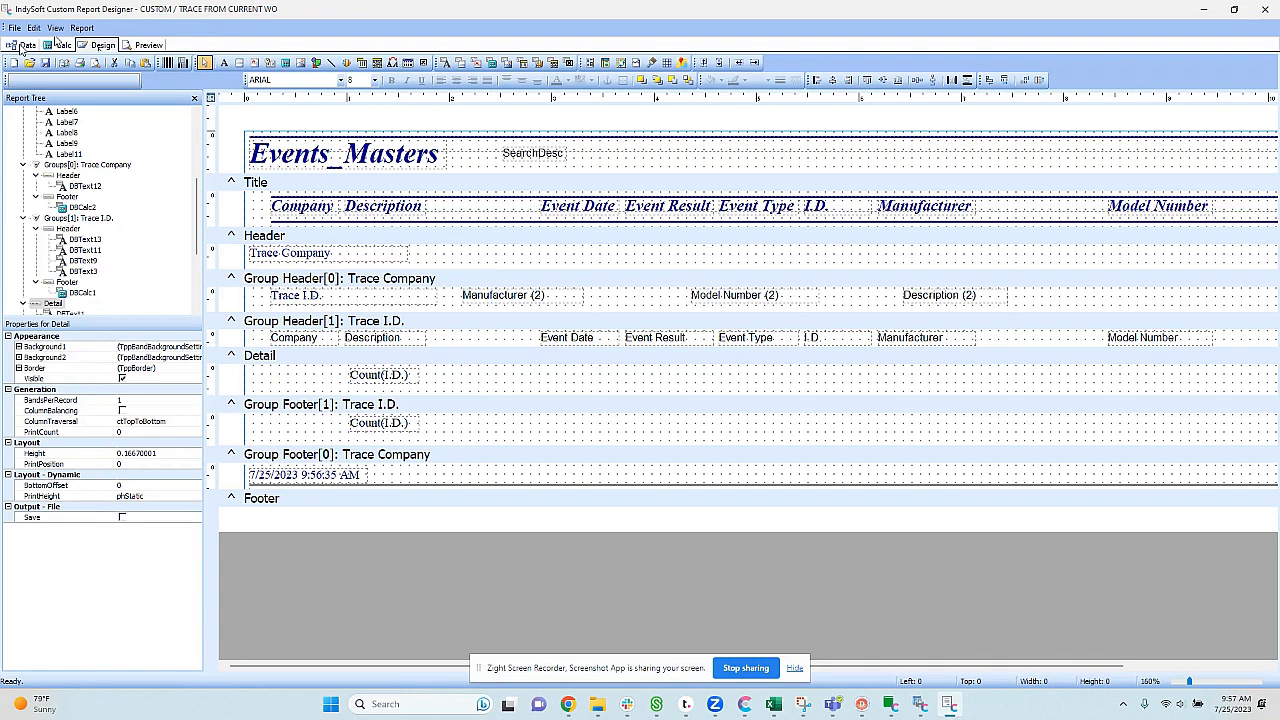
click(21, 45)
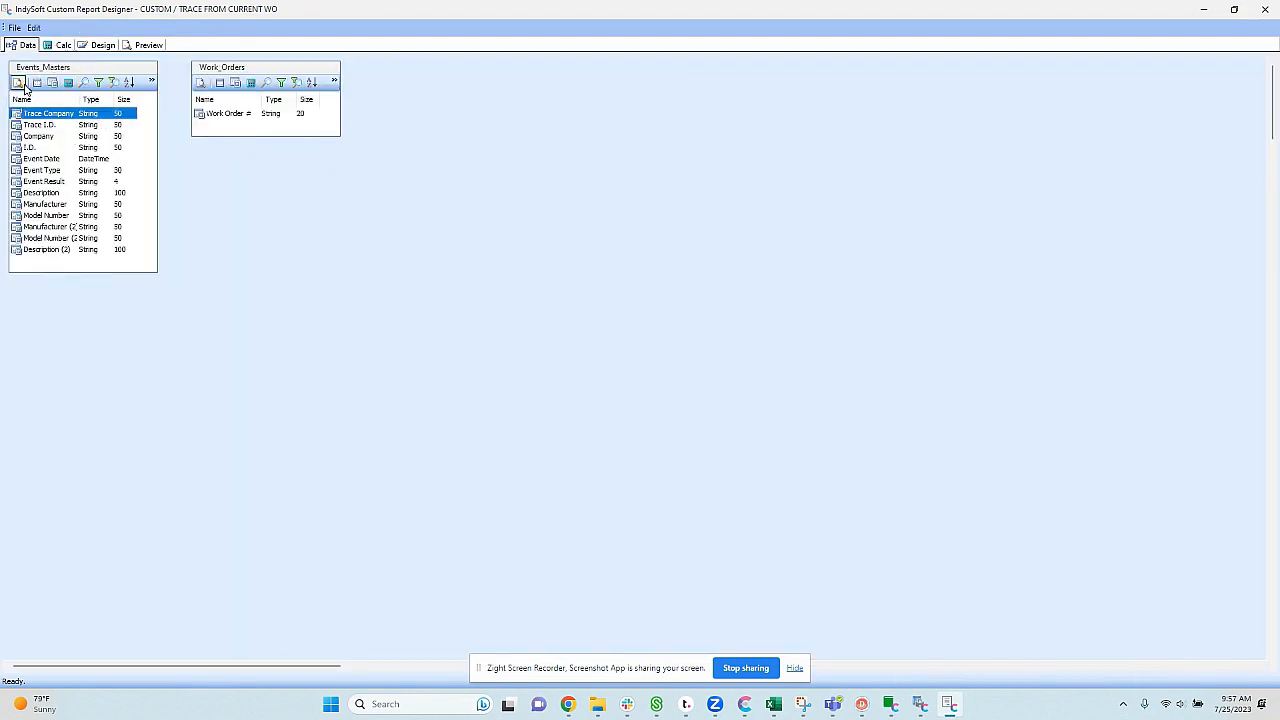
click(18, 83)
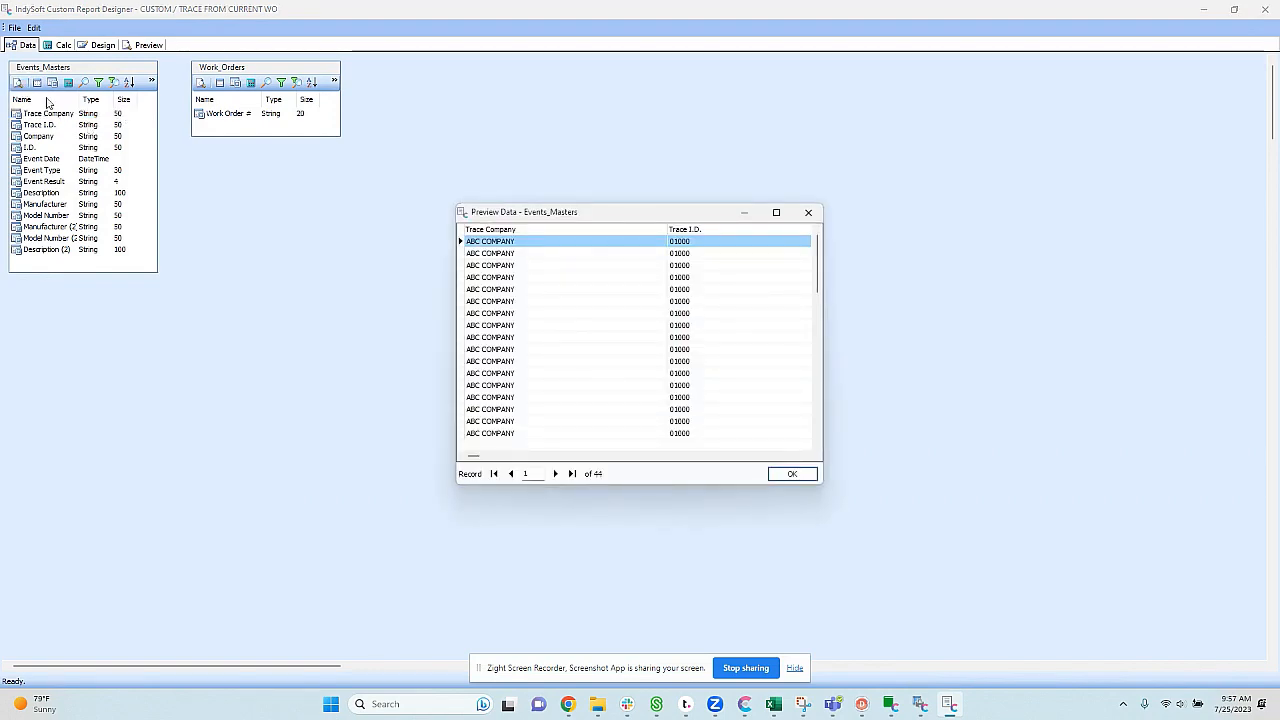
click(800, 476)
click(101, 46)
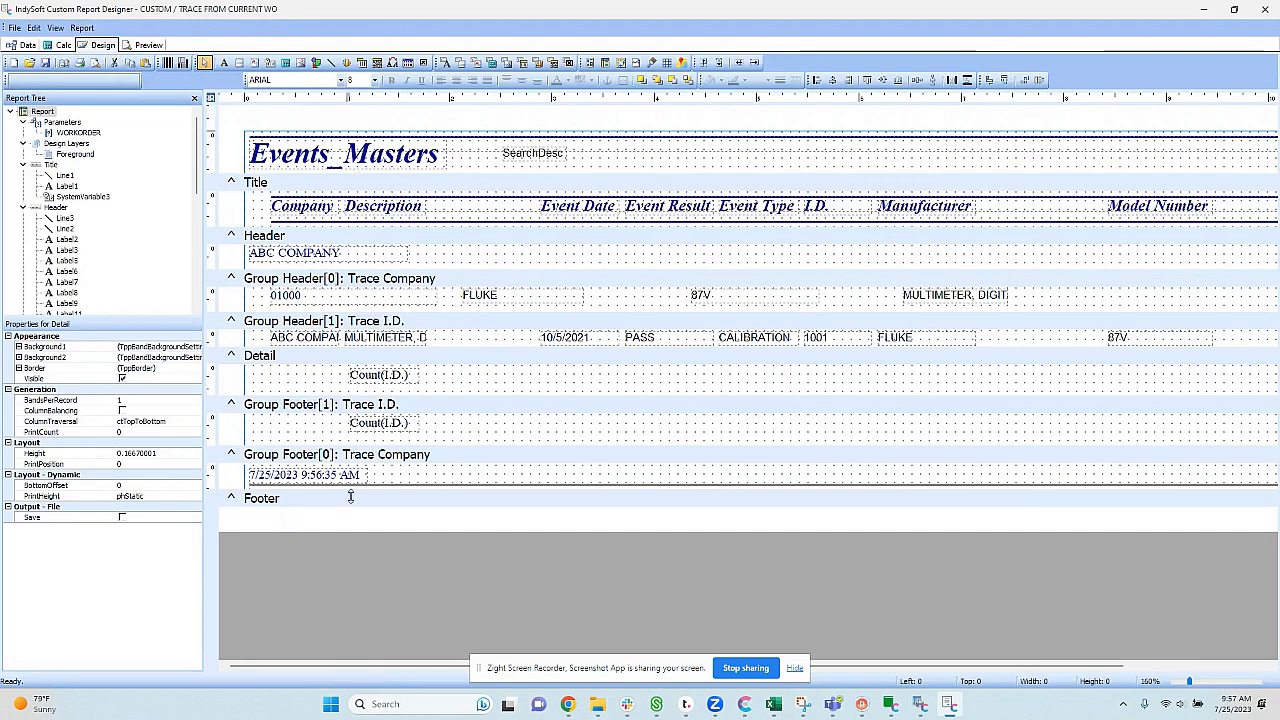
Step: Review the Footer band's PrintOnFirstPage and PrintOnLastPage options and add a Summary band to the report
right_click(458, 480)
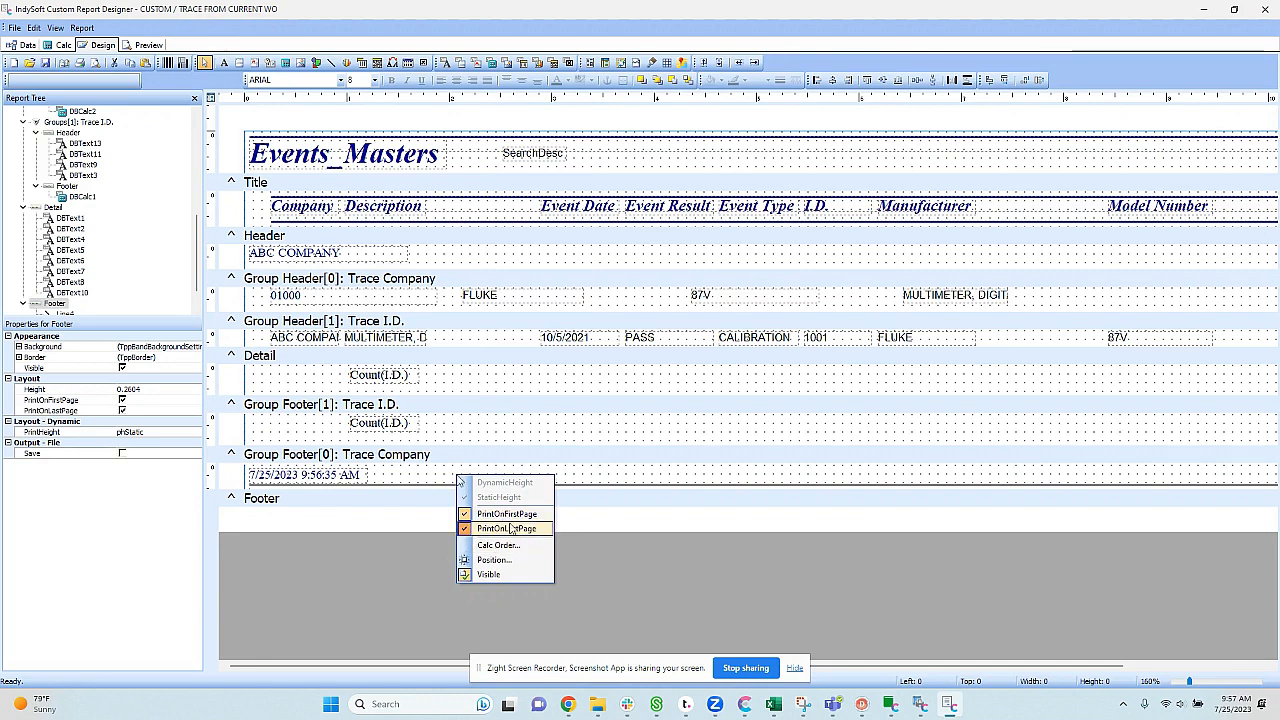
click(424, 475)
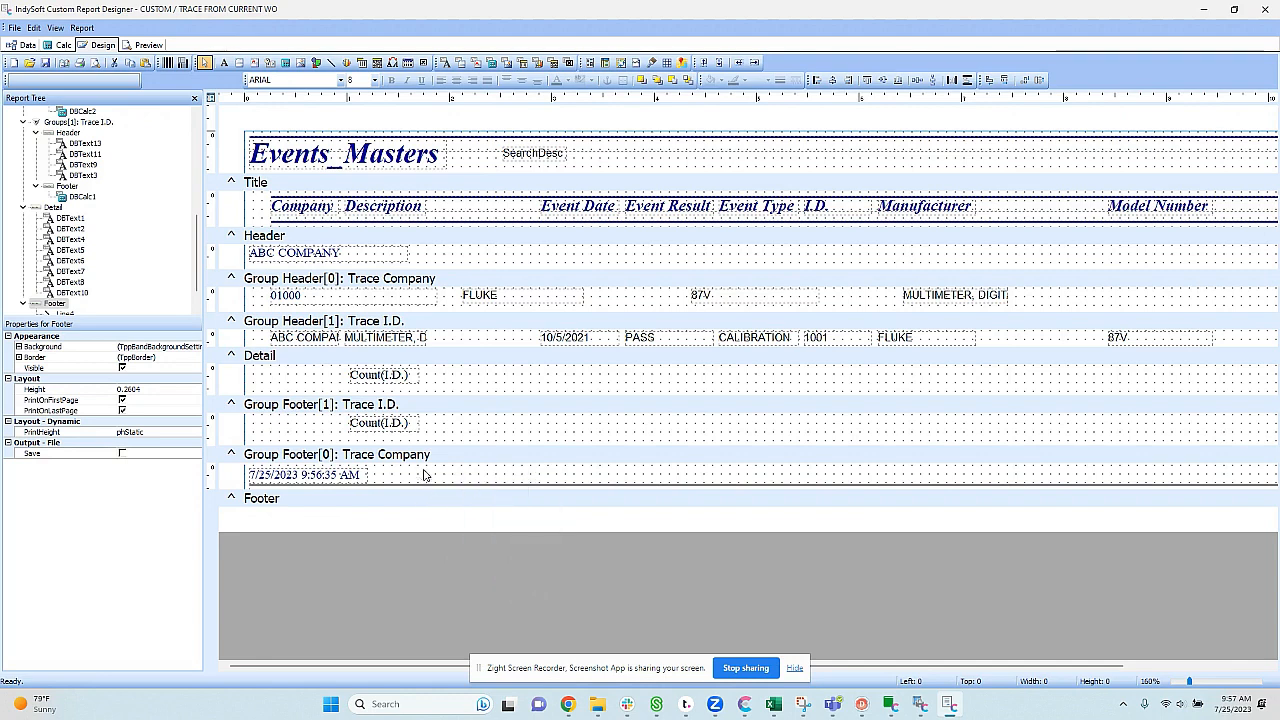
click(82, 27)
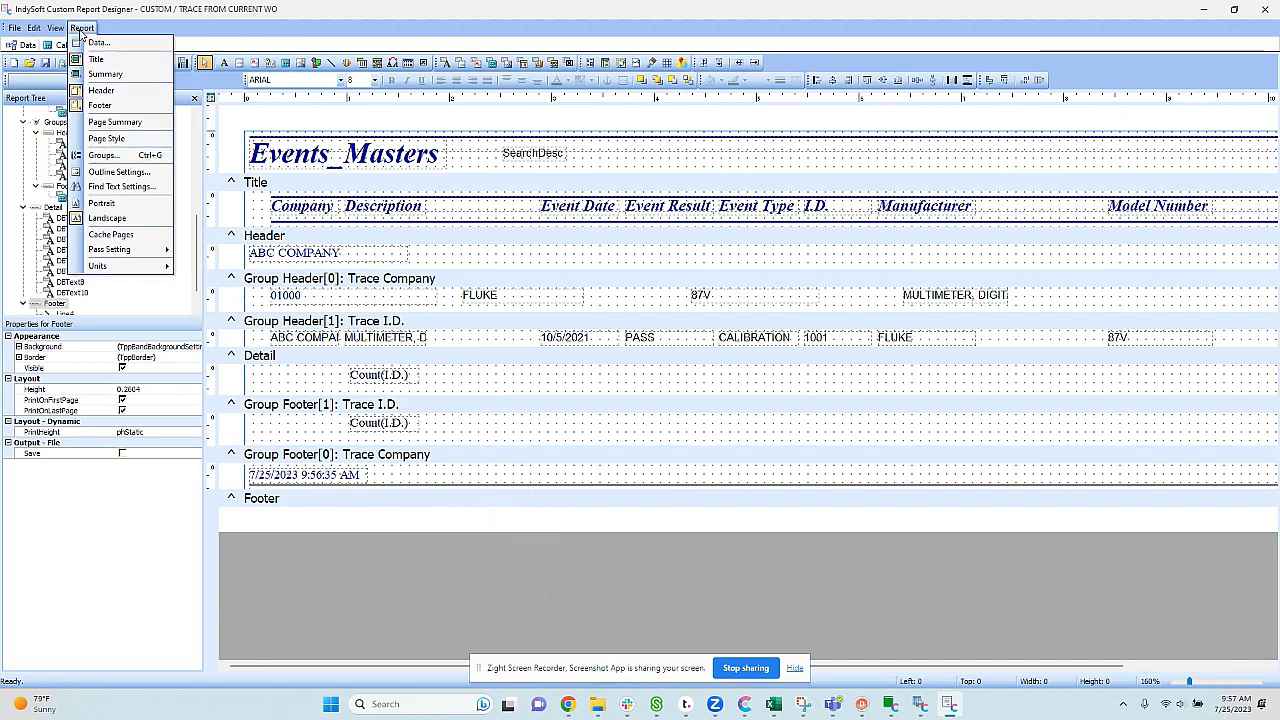
click(112, 74)
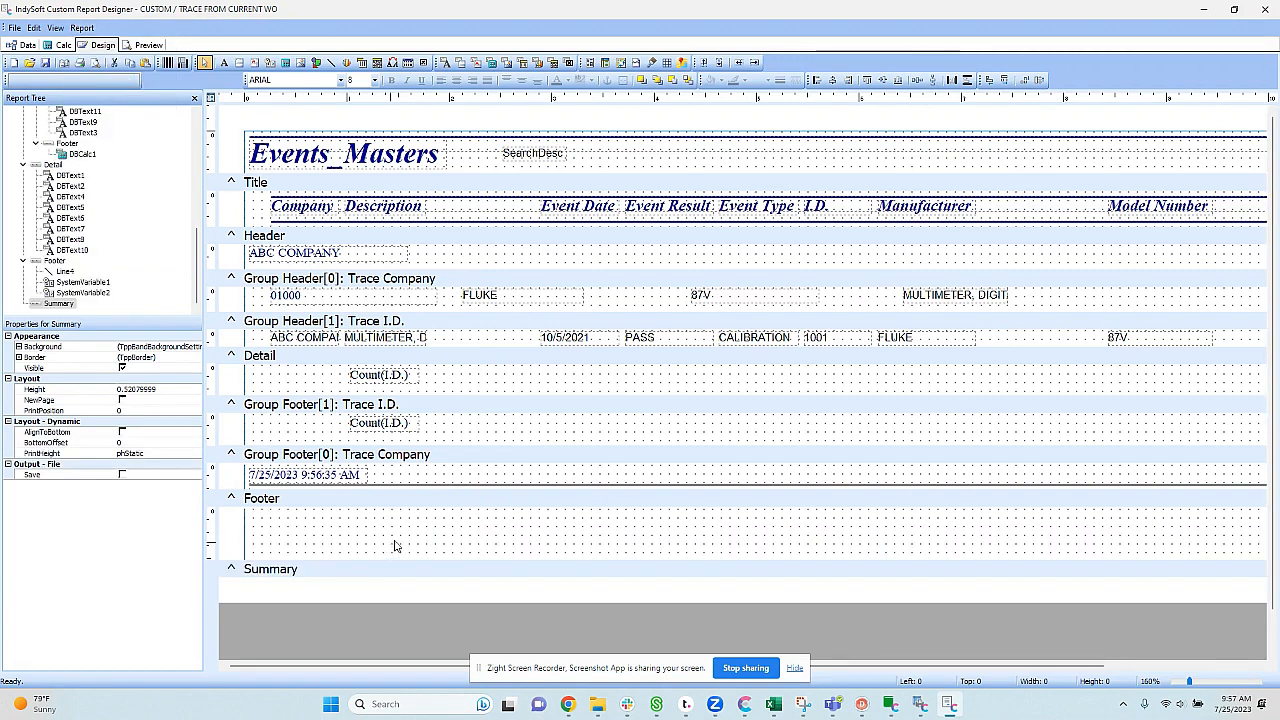
Step: Examine the Summary band's NewPage and Align Bottom options and compare them with the Footer band's PrintOnLastPage option
right_click(445, 531)
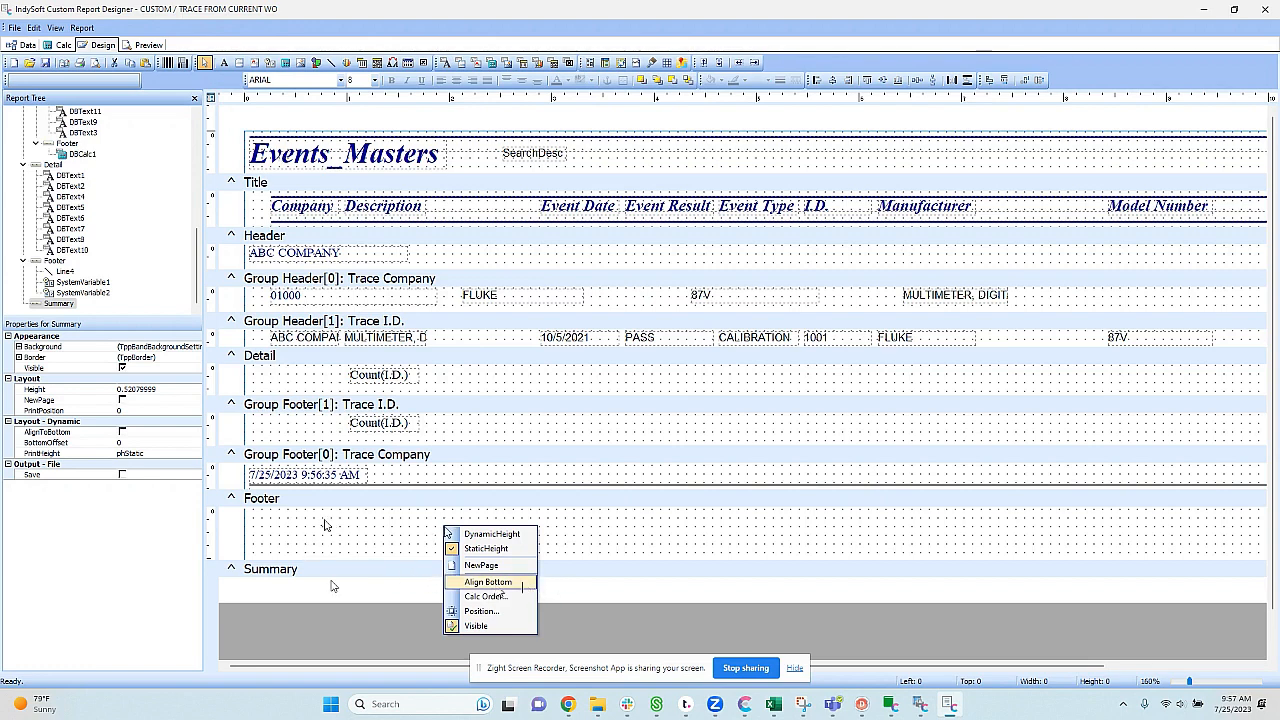
right_click(391, 470)
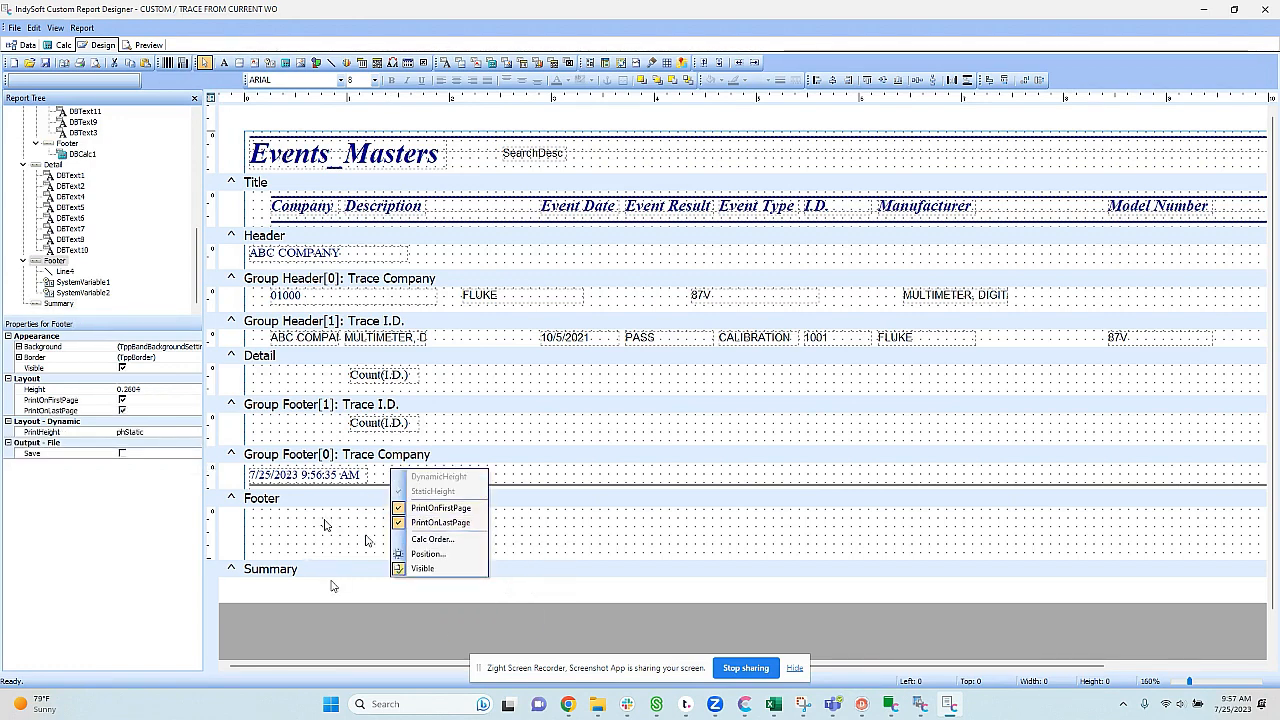
click(435, 524)
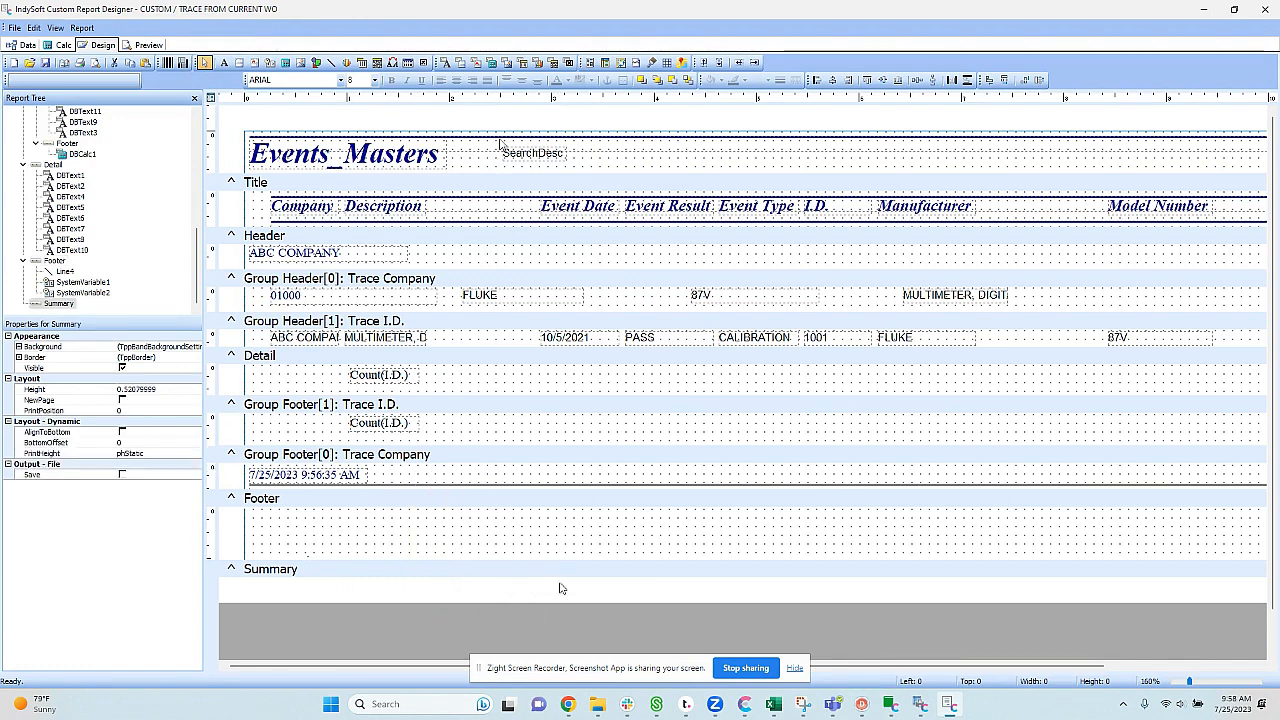